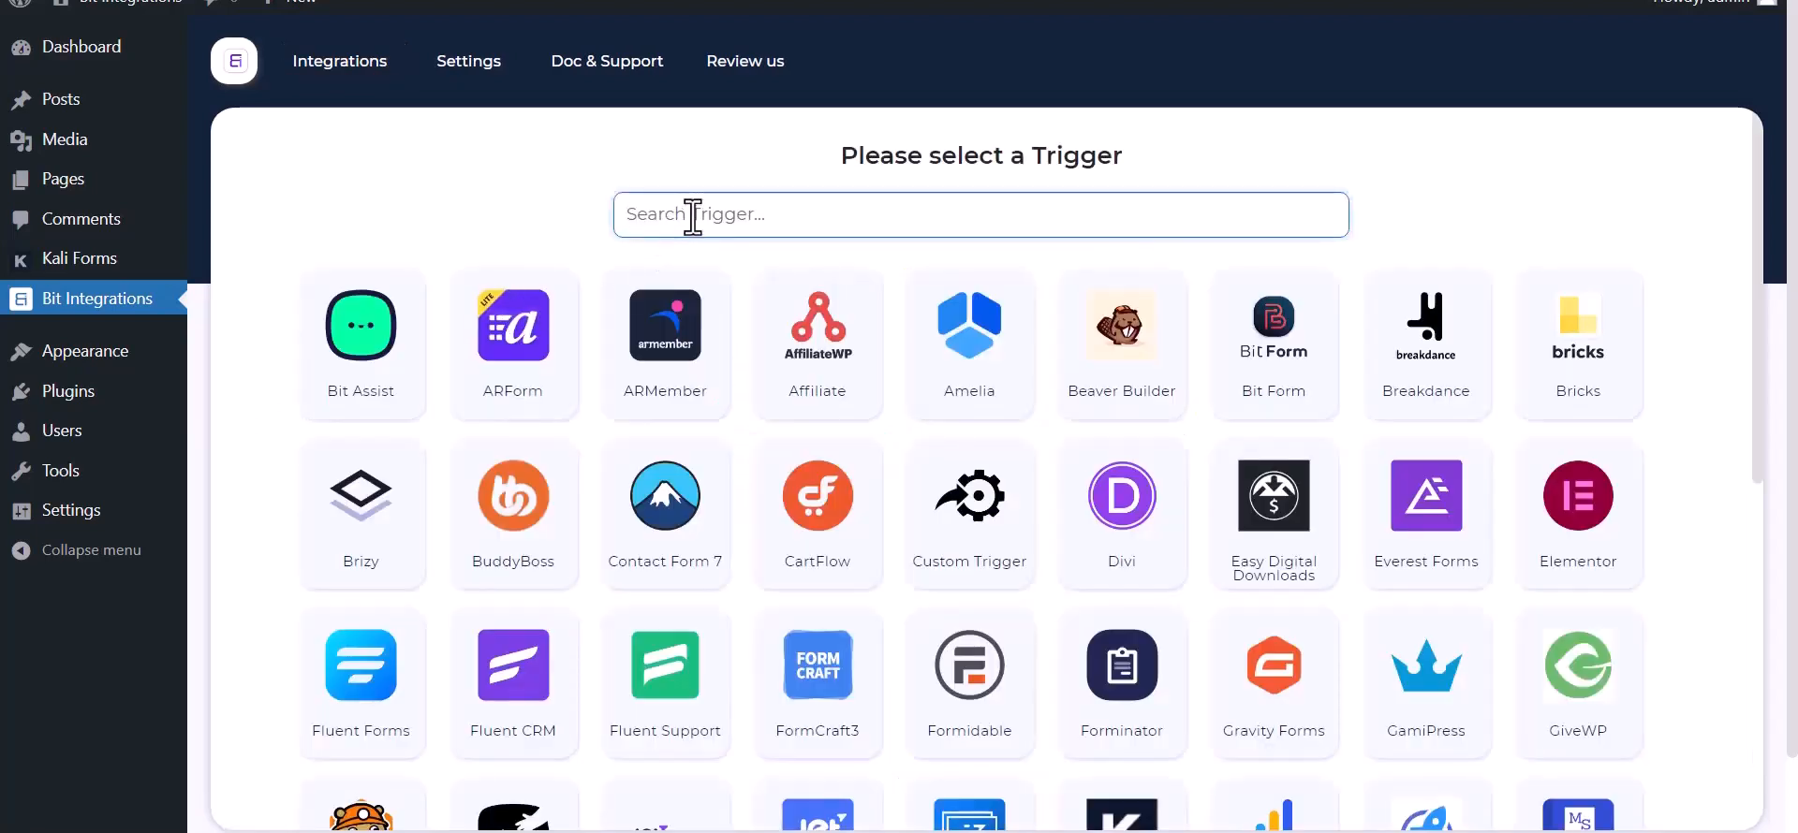
Step: Search the triggers for "ka", choose Kali Forms, copy its webhook URL and start fetching the response
text(ka)
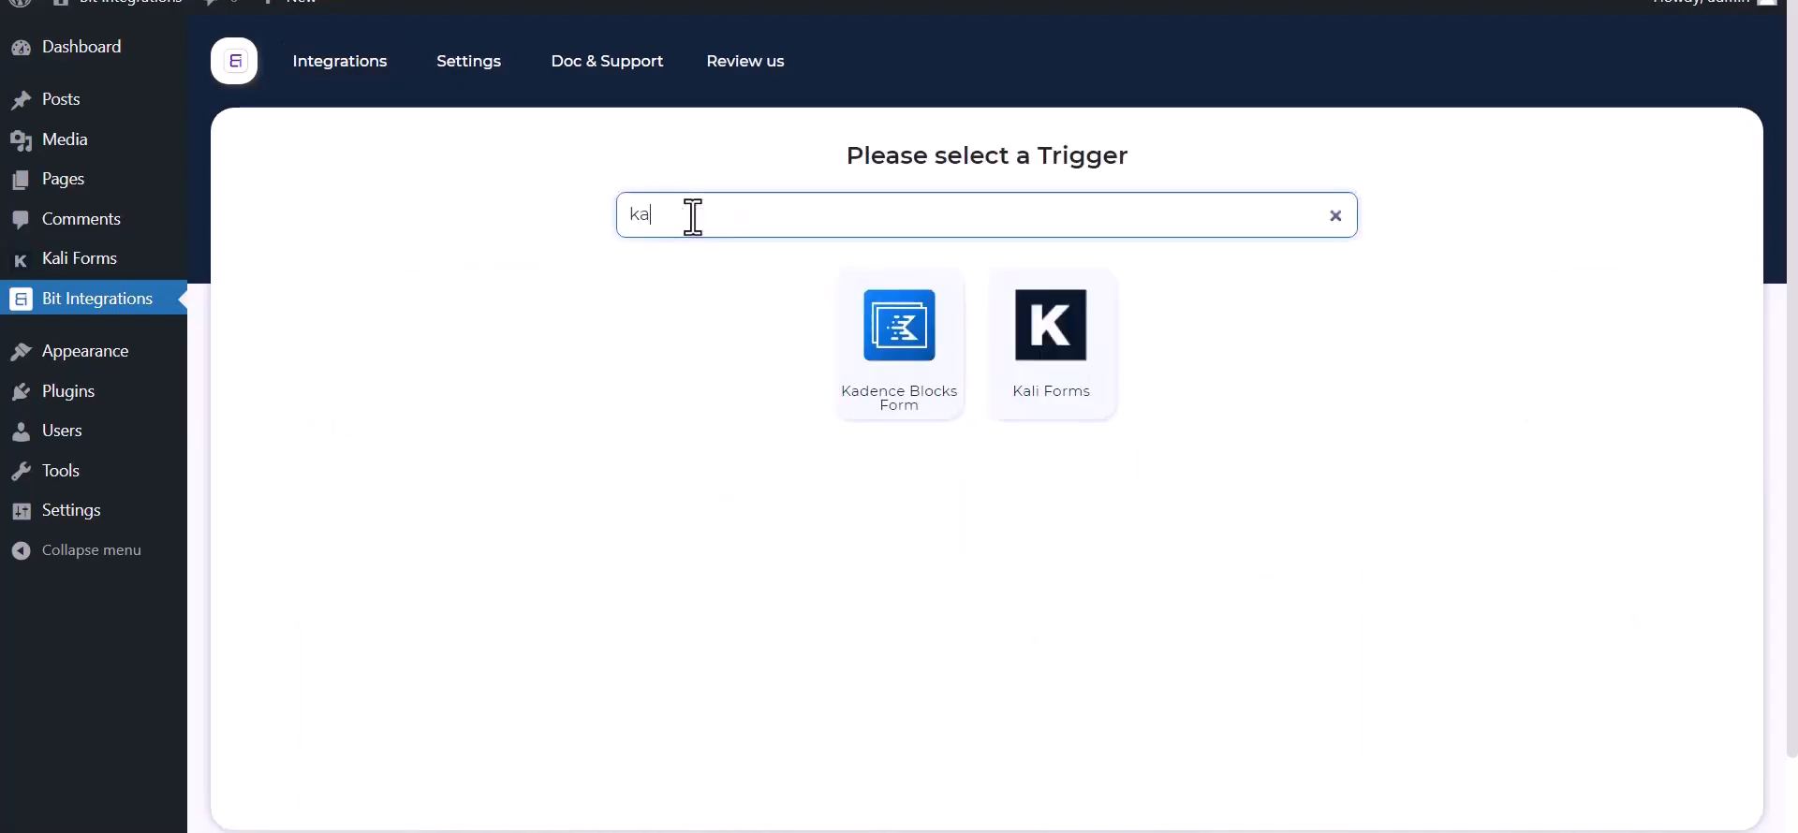
click(1068, 390)
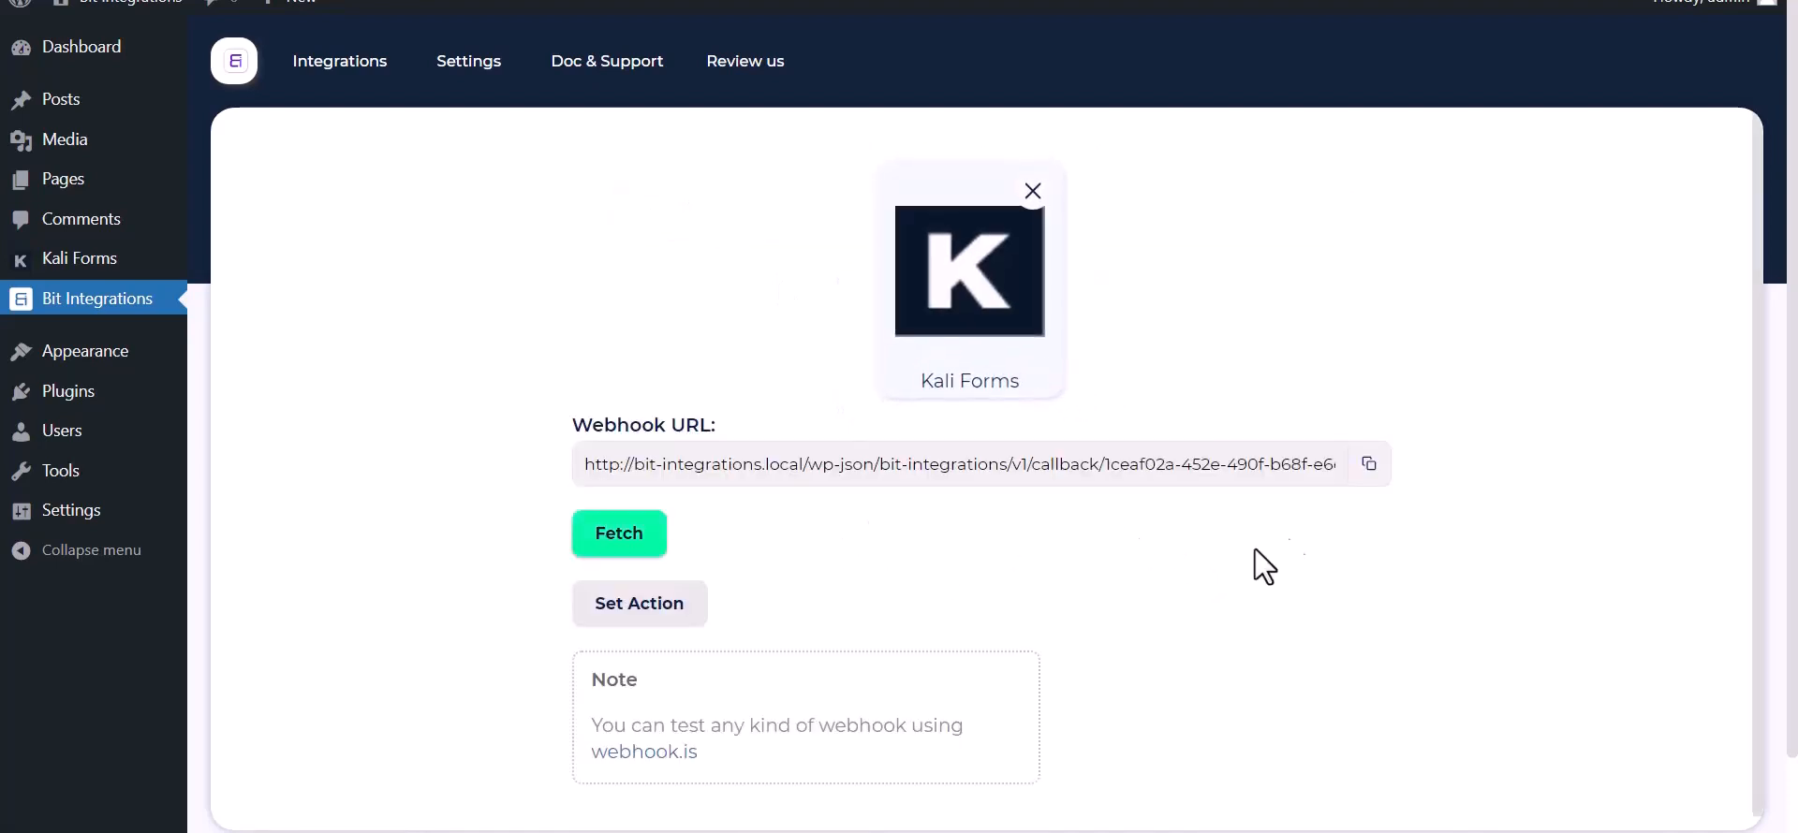
click(1366, 473)
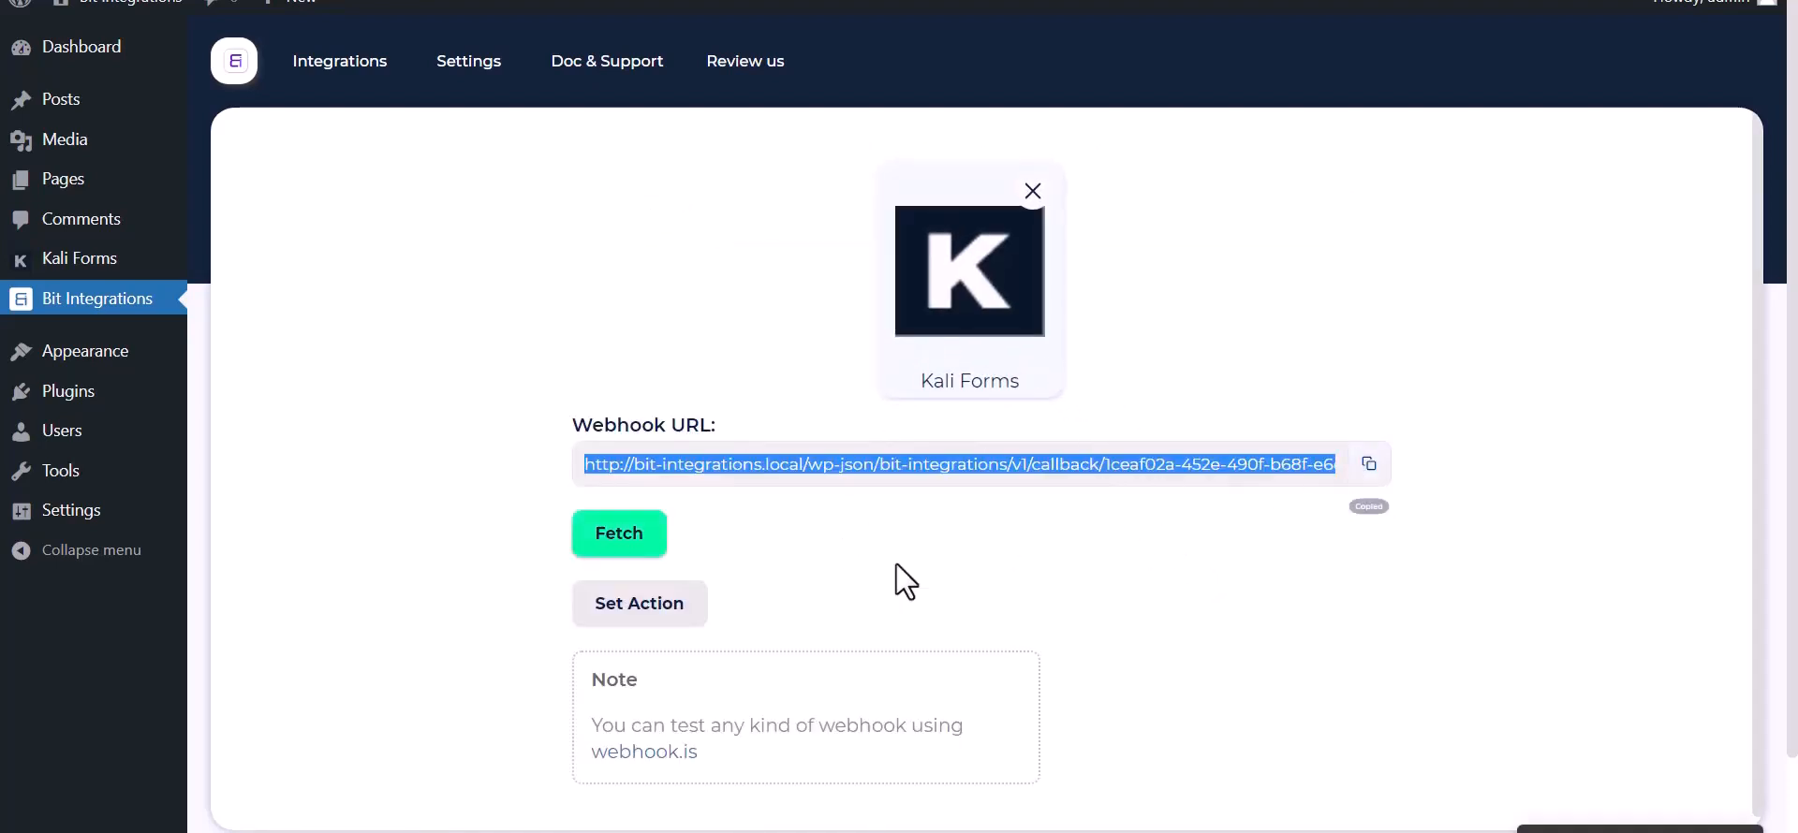
click(599, 543)
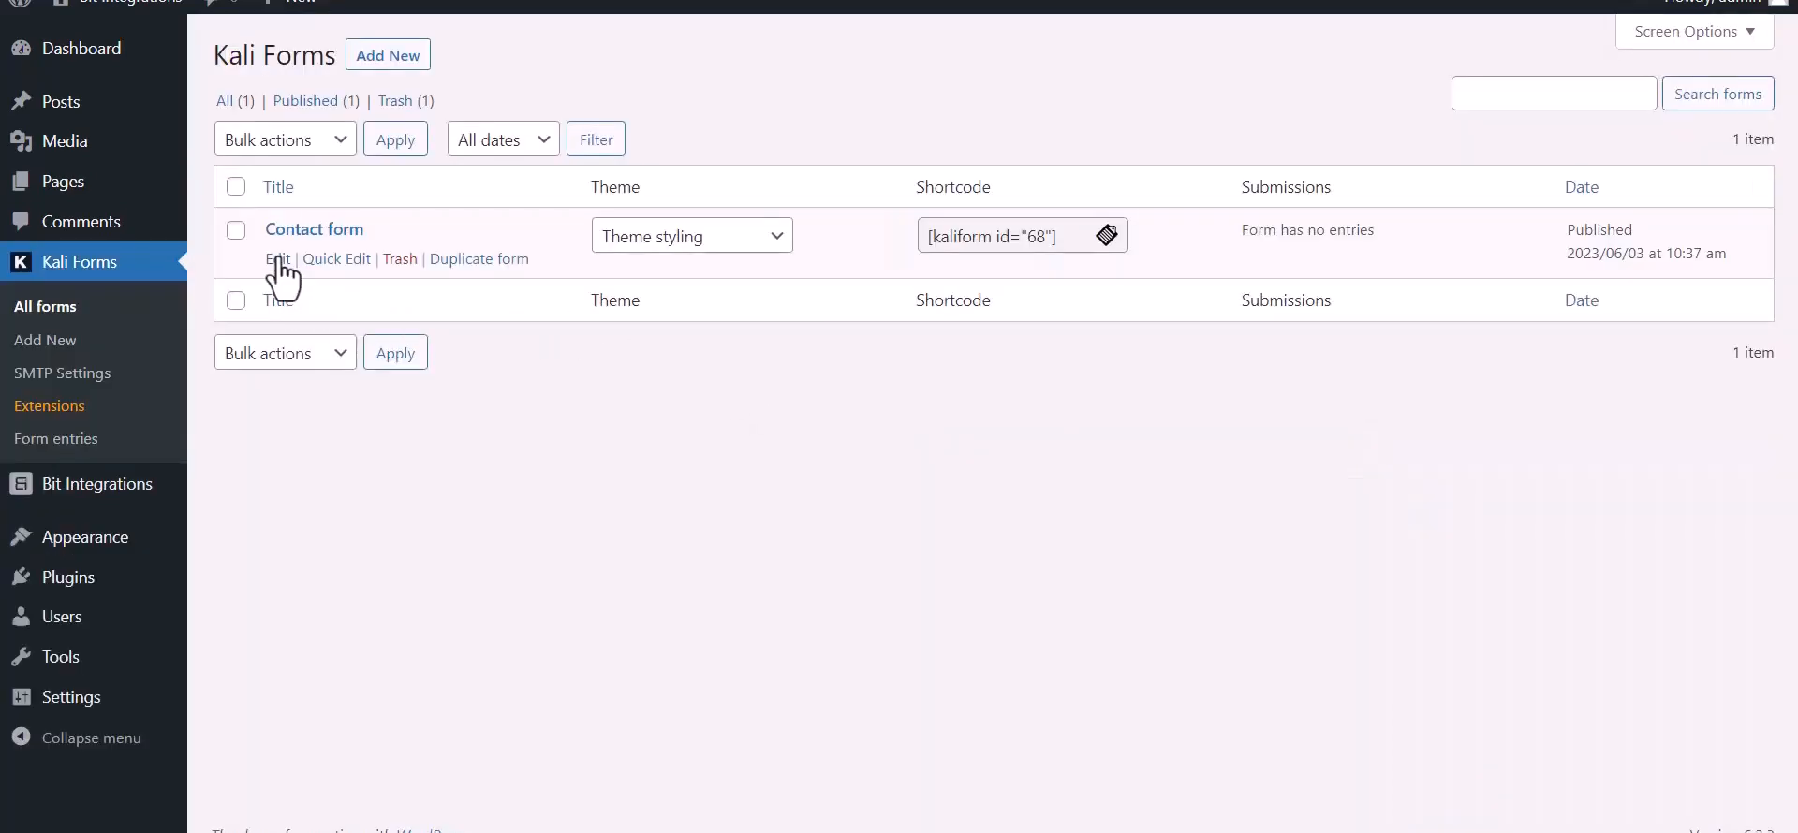
Step: Edit the Kali Forms contact form and create a webhook named "Bit Integrations" in its Web Hooks settings
click(278, 259)
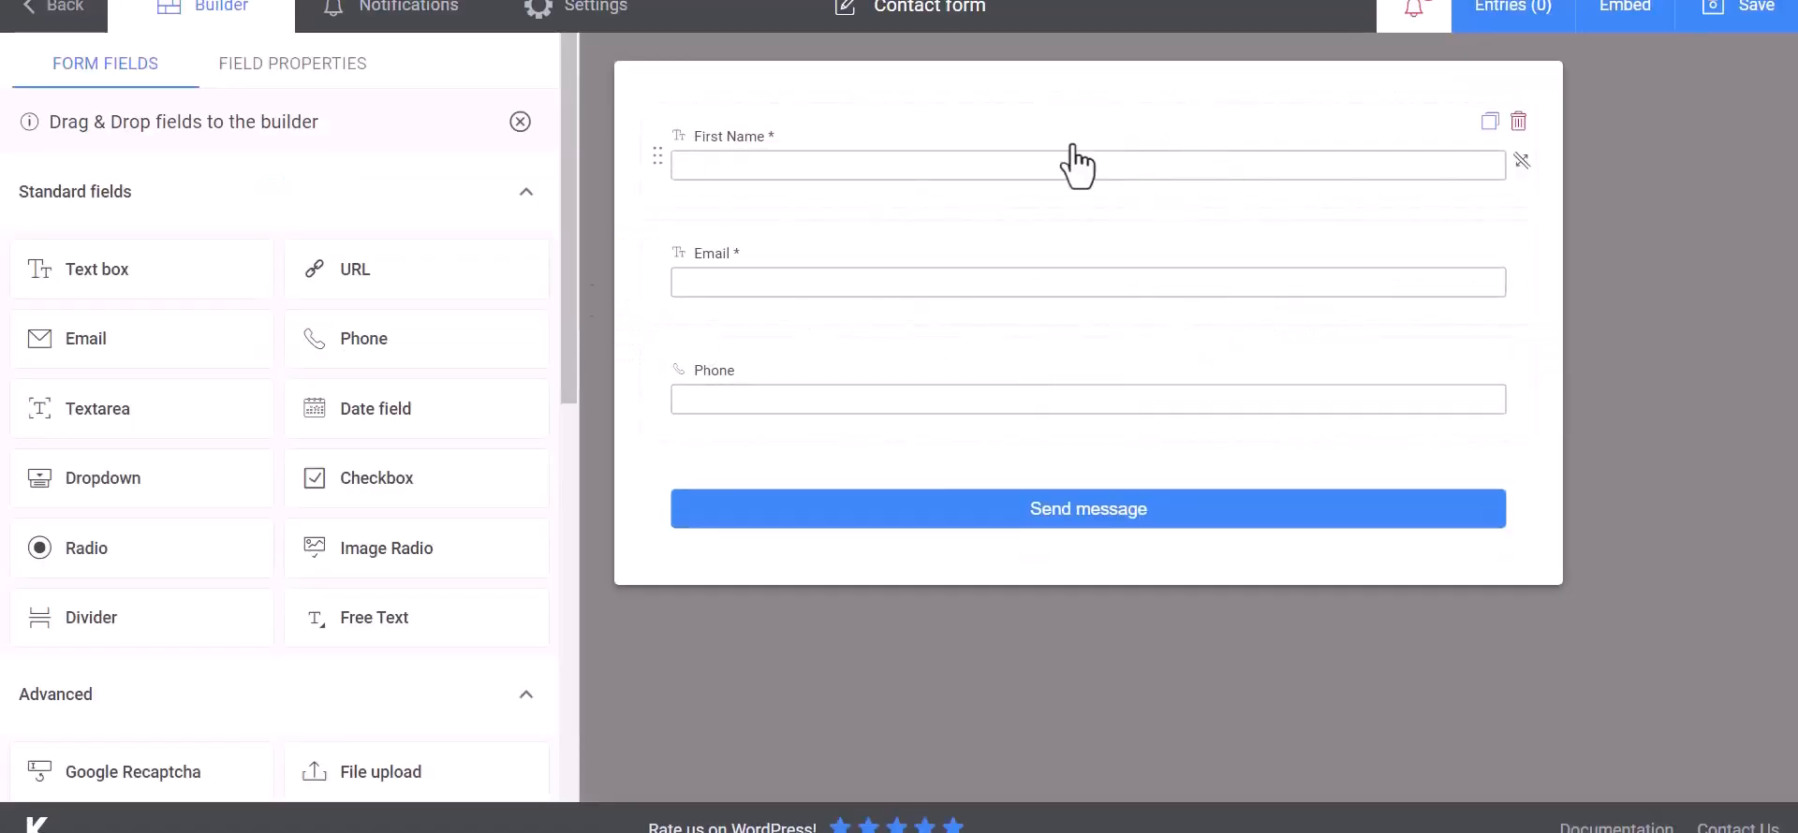
click(611, 22)
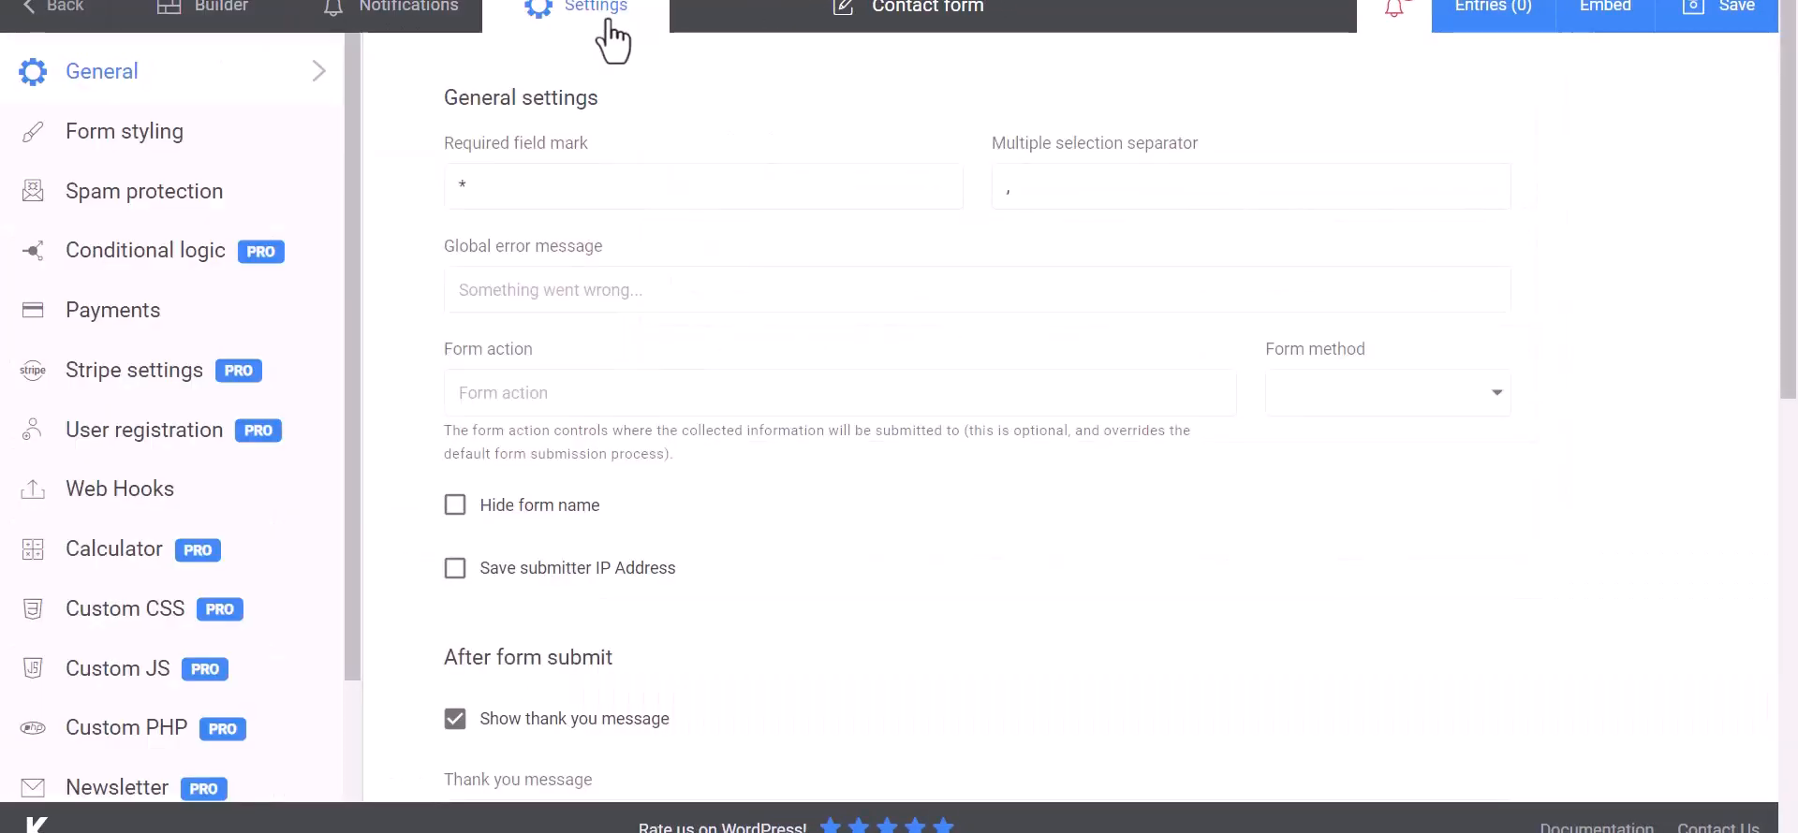
click(80, 506)
click(566, 190)
text(Bit Integrat)
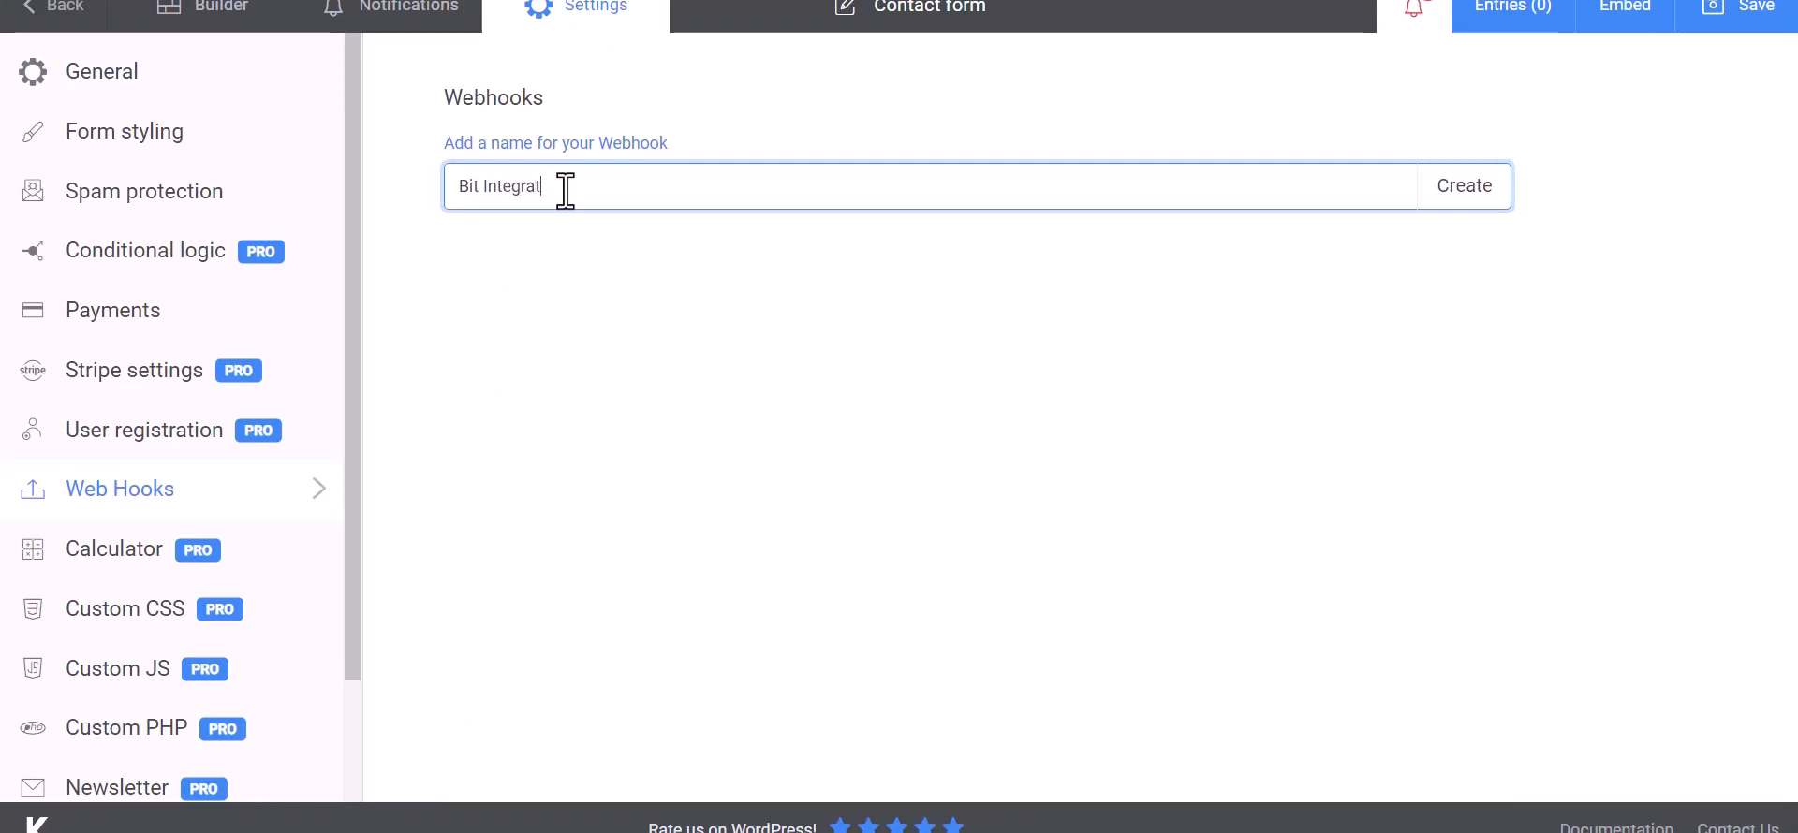
text(ions)
click(1467, 201)
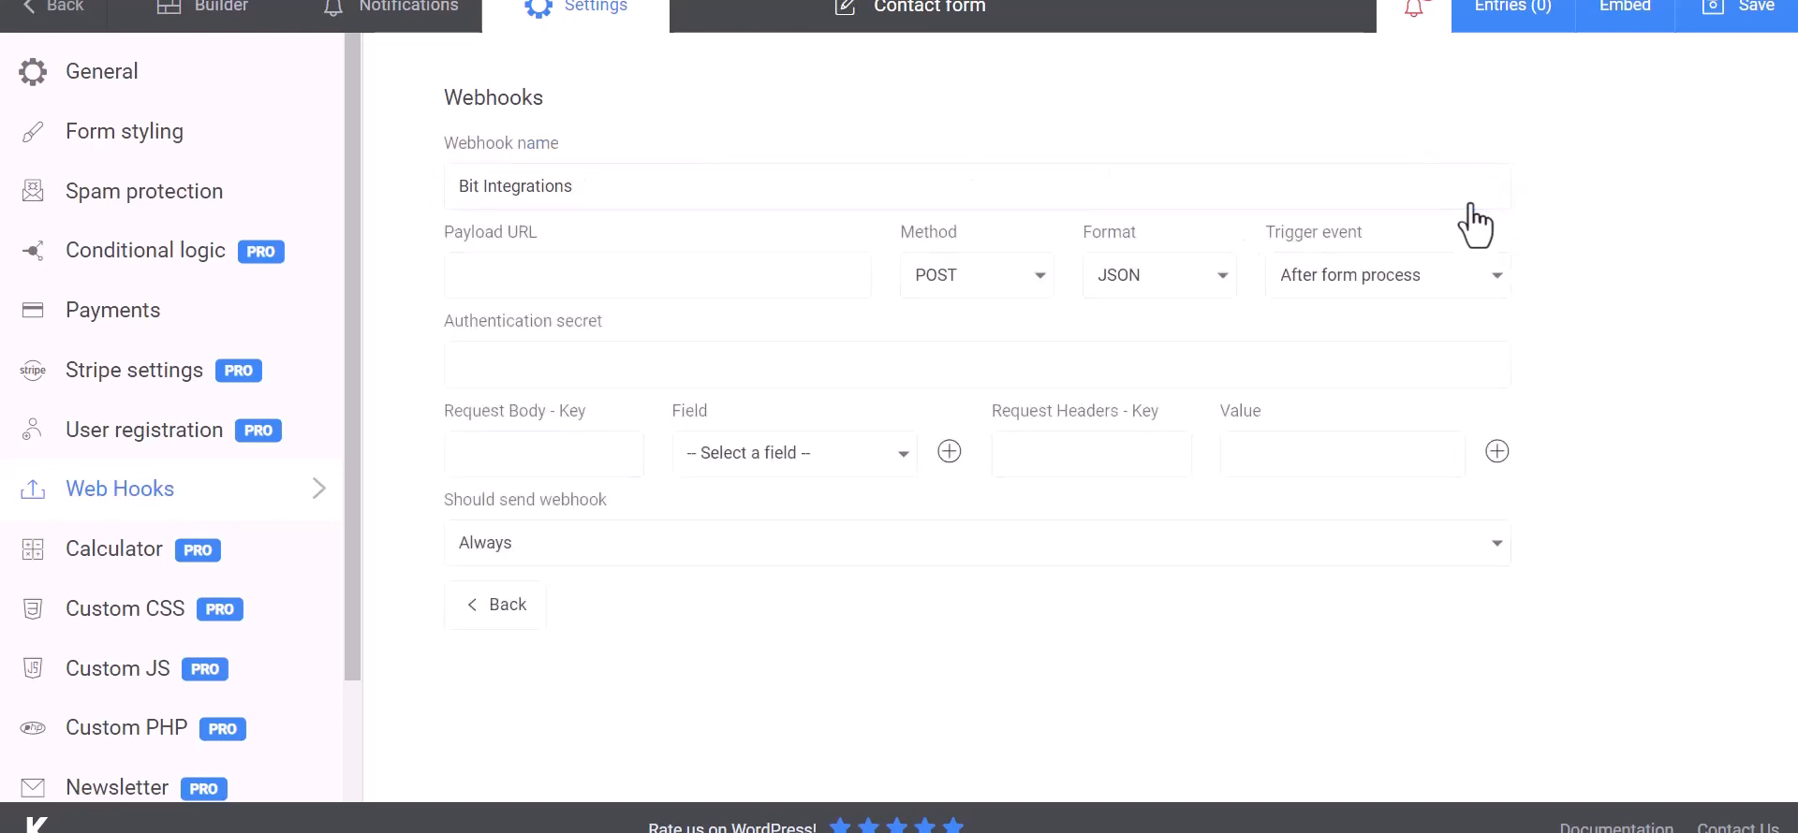
Step: Paste the copied webhook URL as the payload URL and map the request body key Name to the First Name field
click(565, 273)
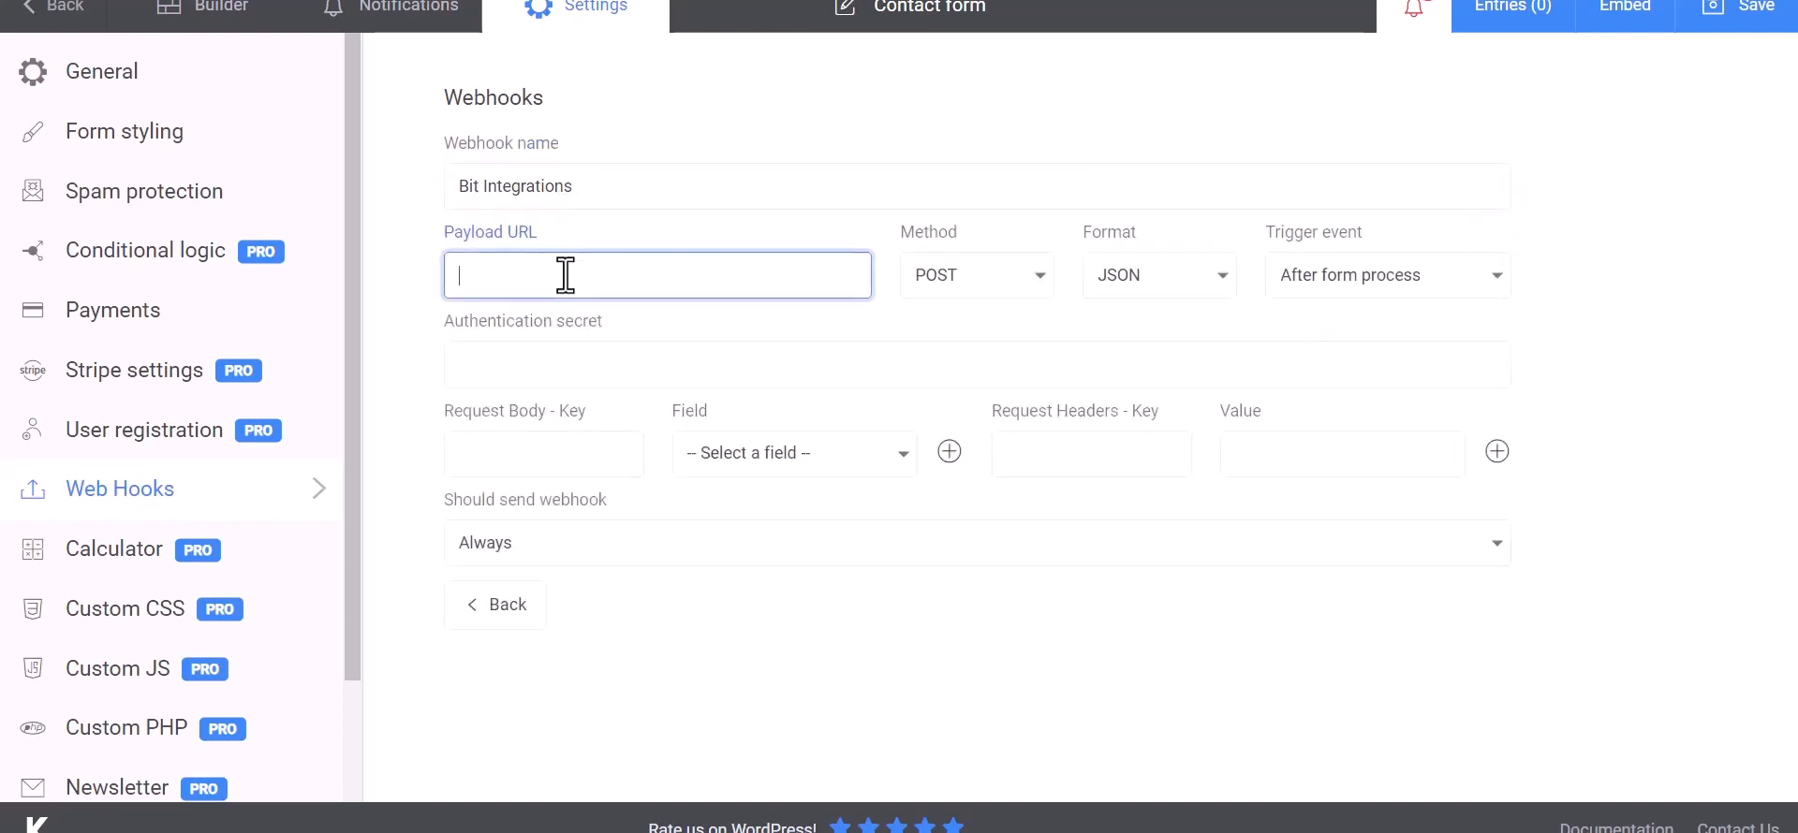
key(ctrl+v)
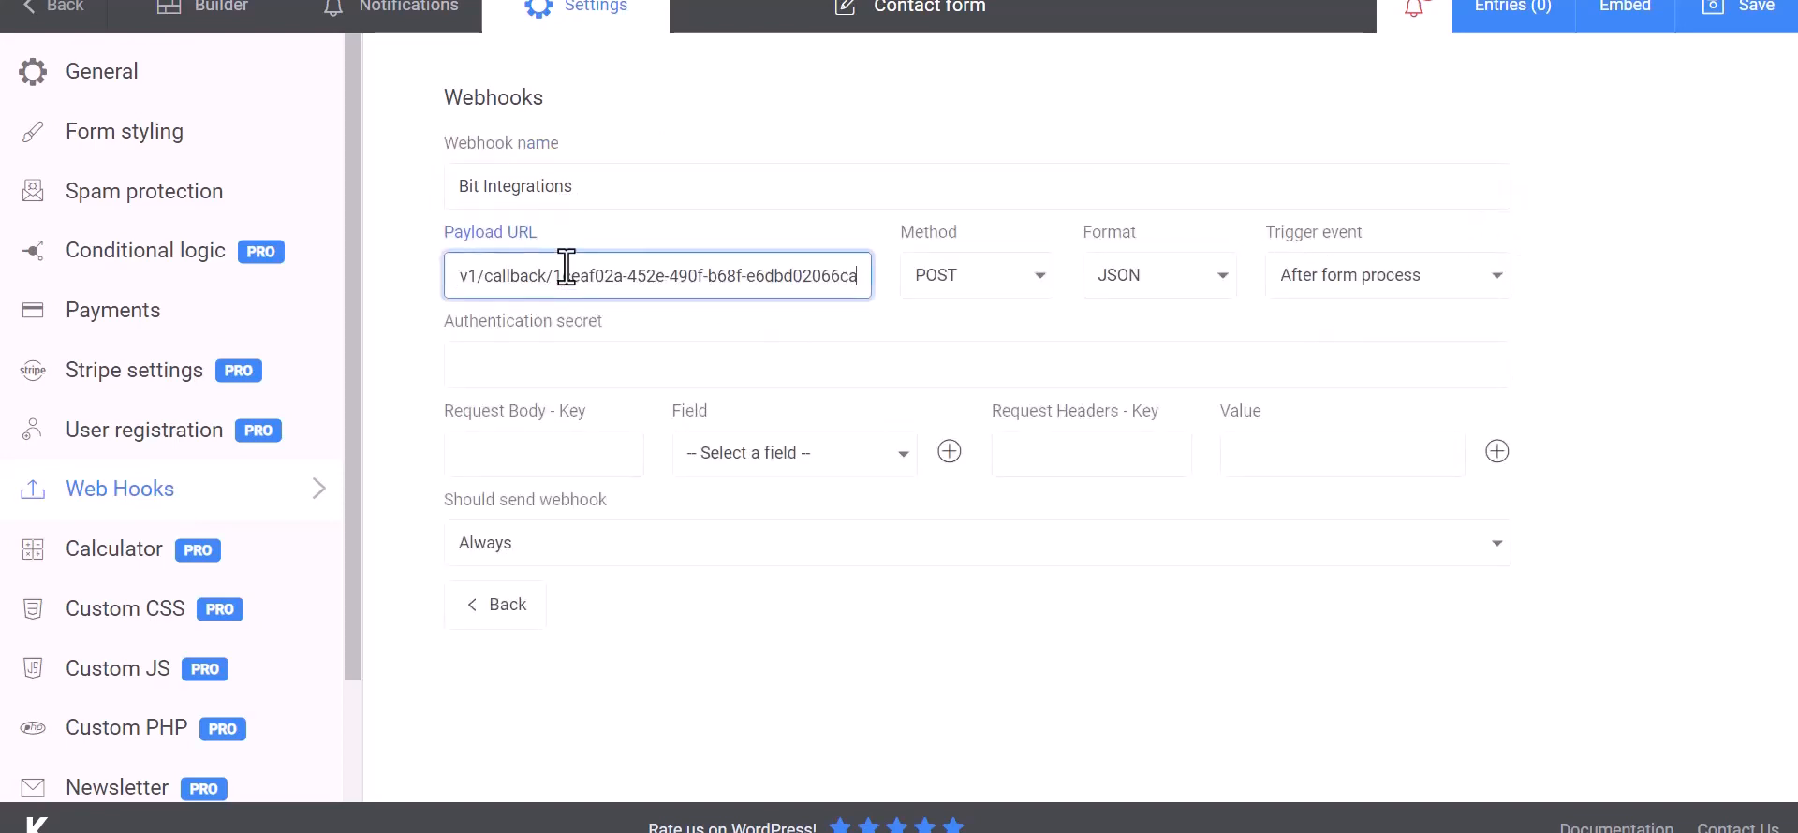
click(566, 456)
click(704, 459)
click(749, 496)
click(599, 458)
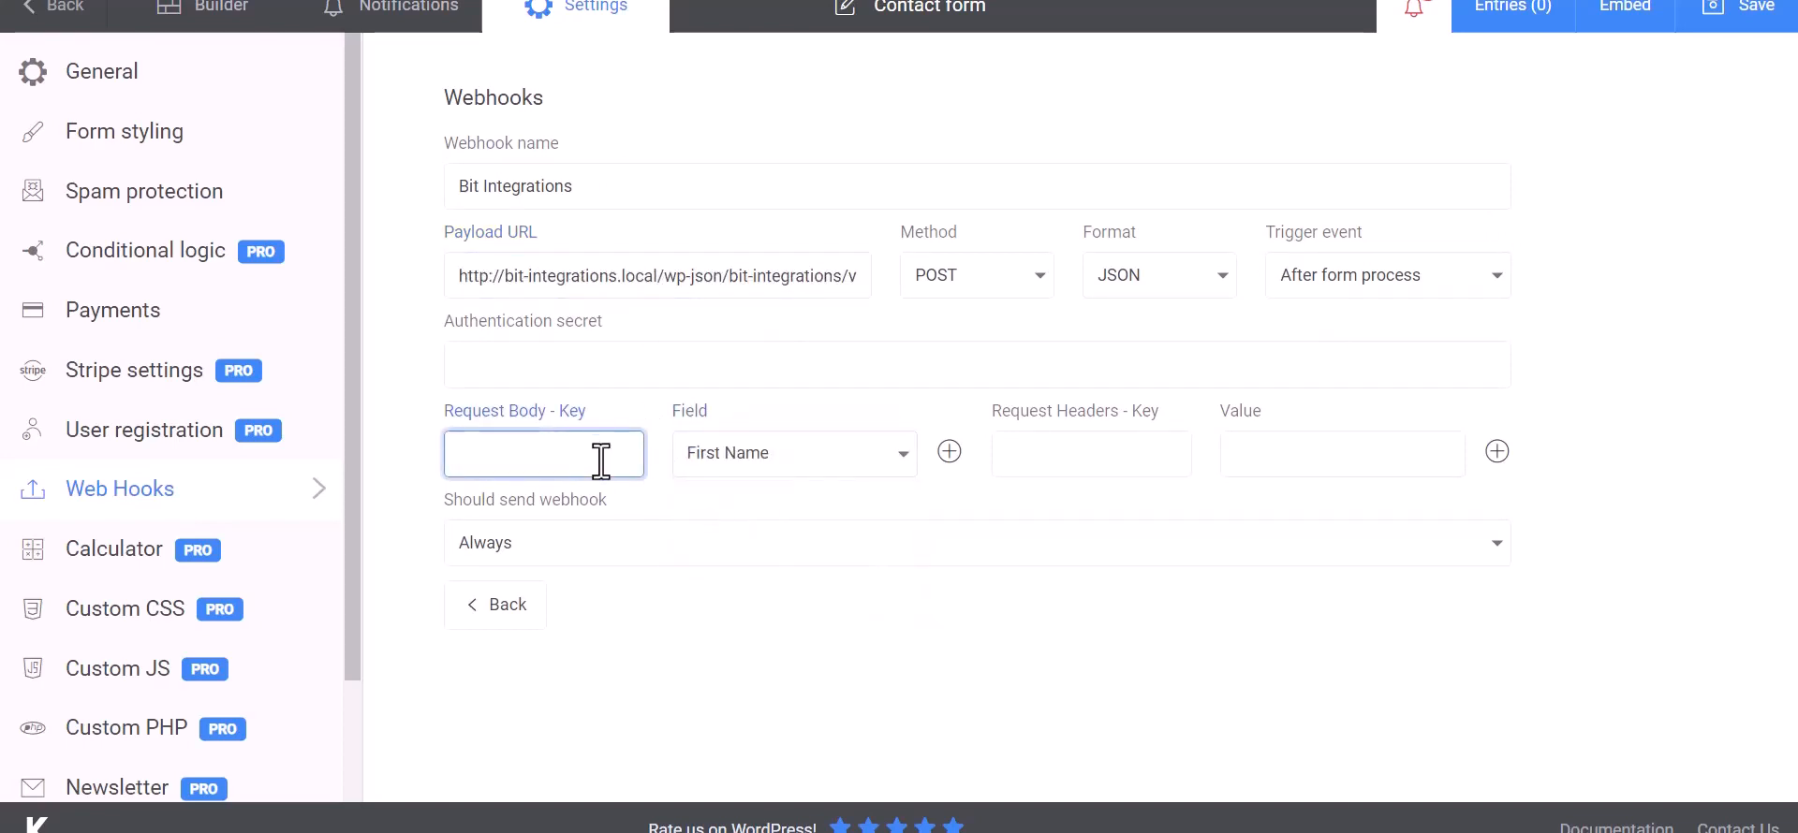
Step: Add a second request body row mapping the key Email to the Email field
click(948, 452)
click(786, 514)
click(721, 598)
click(600, 517)
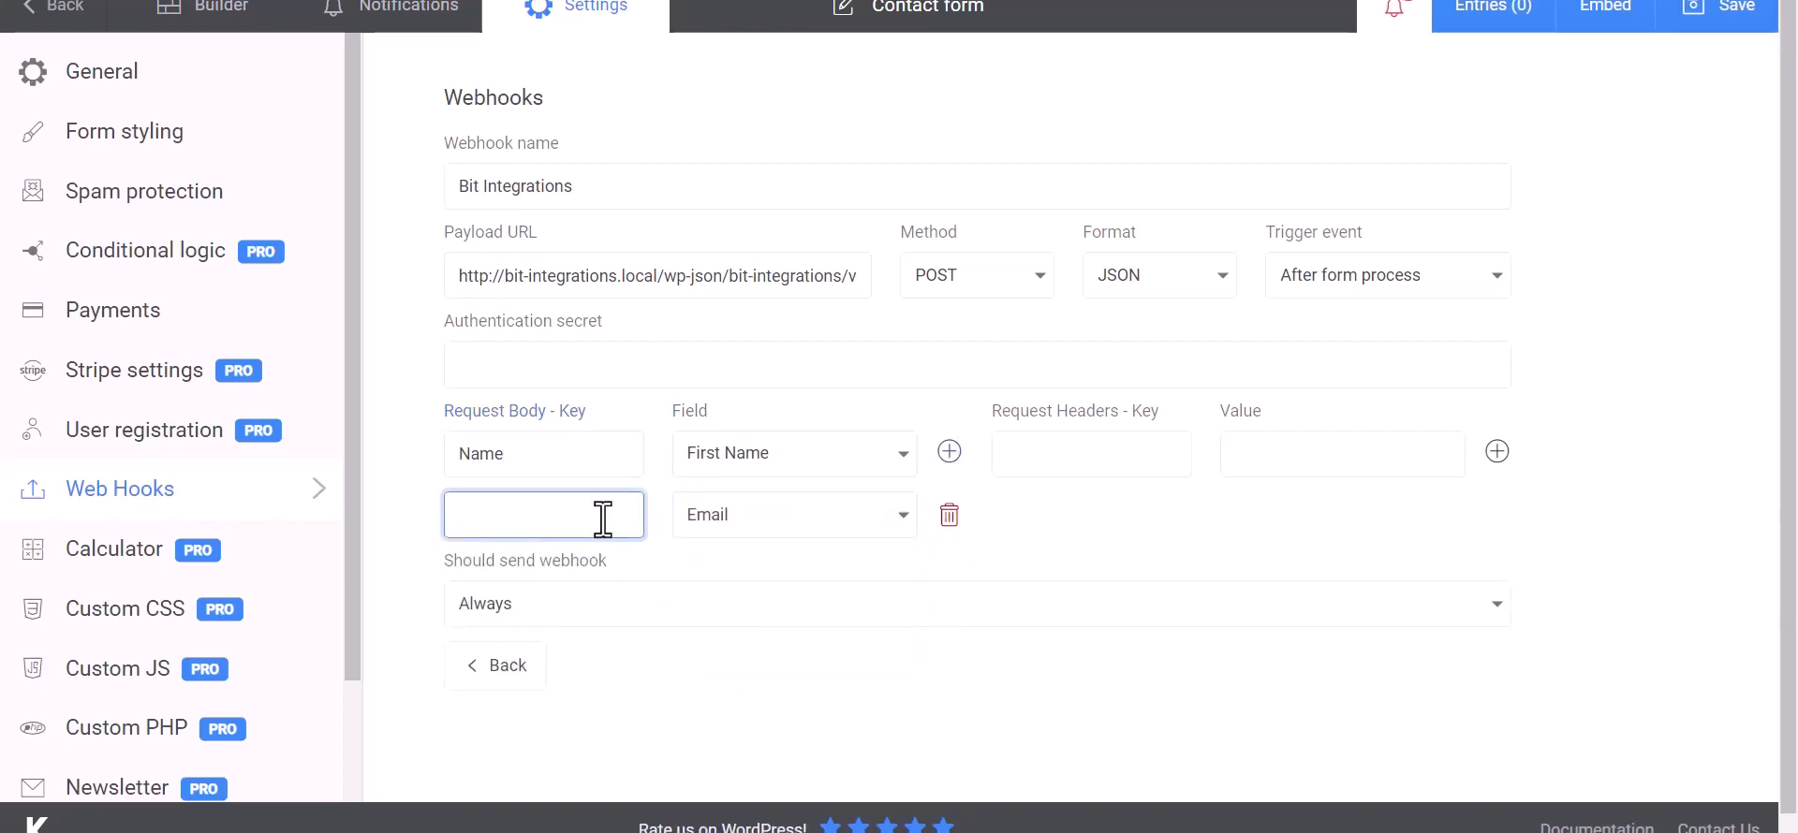
Step: Add a third request body row mapping the key Phone to the Phone field, and save the form
click(949, 451)
click(791, 585)
click(744, 705)
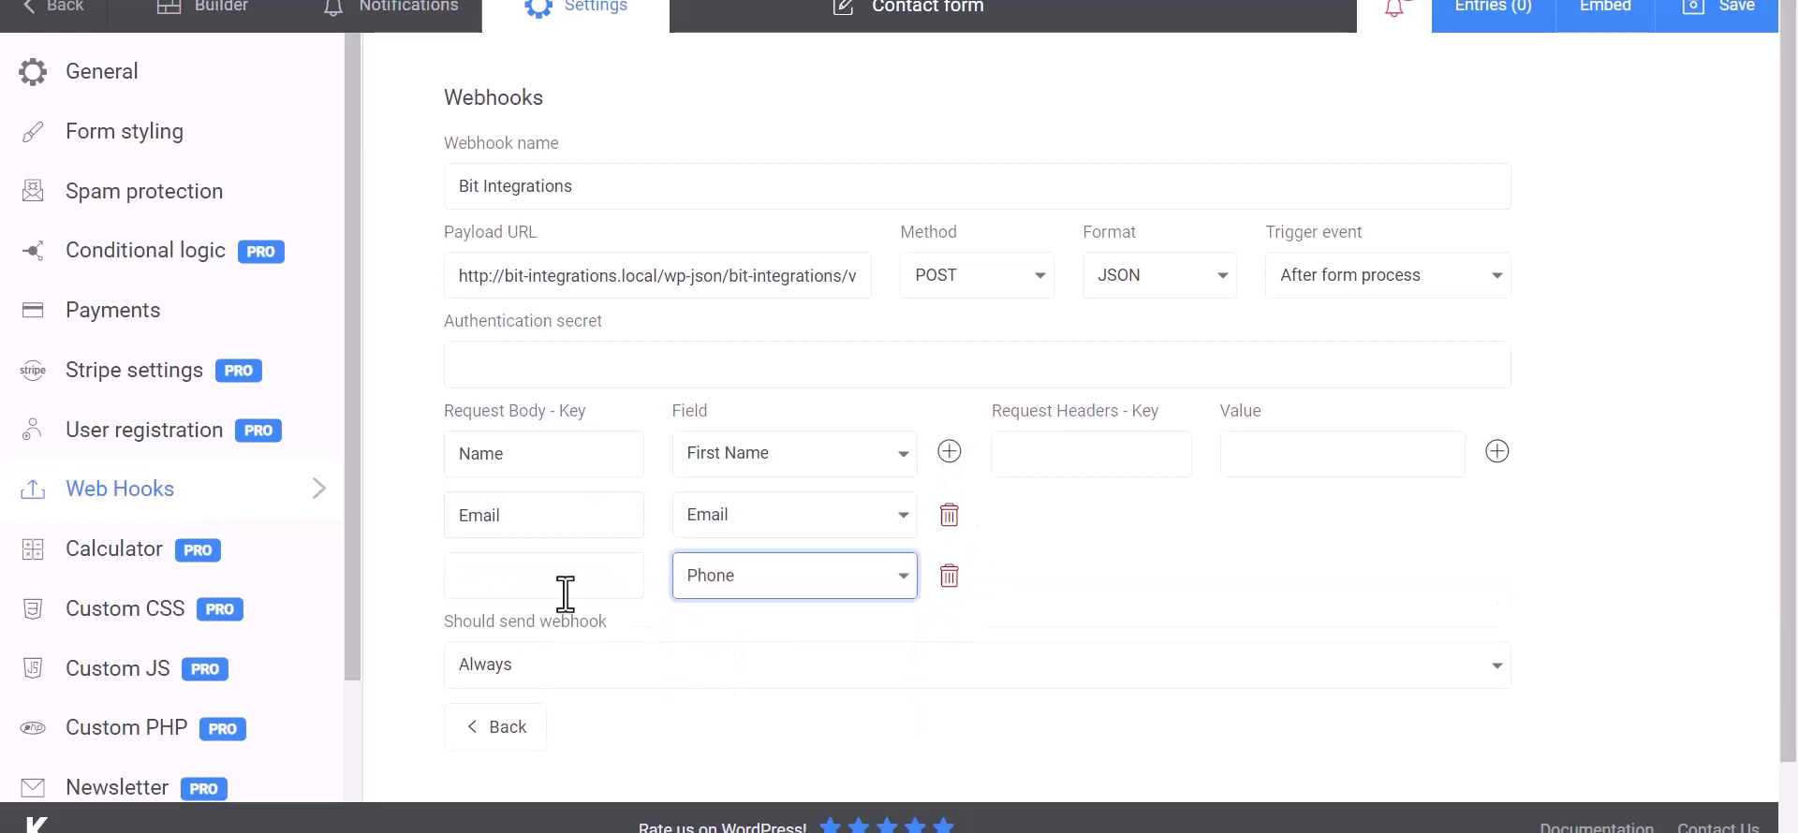
click(562, 596)
text(Phone)
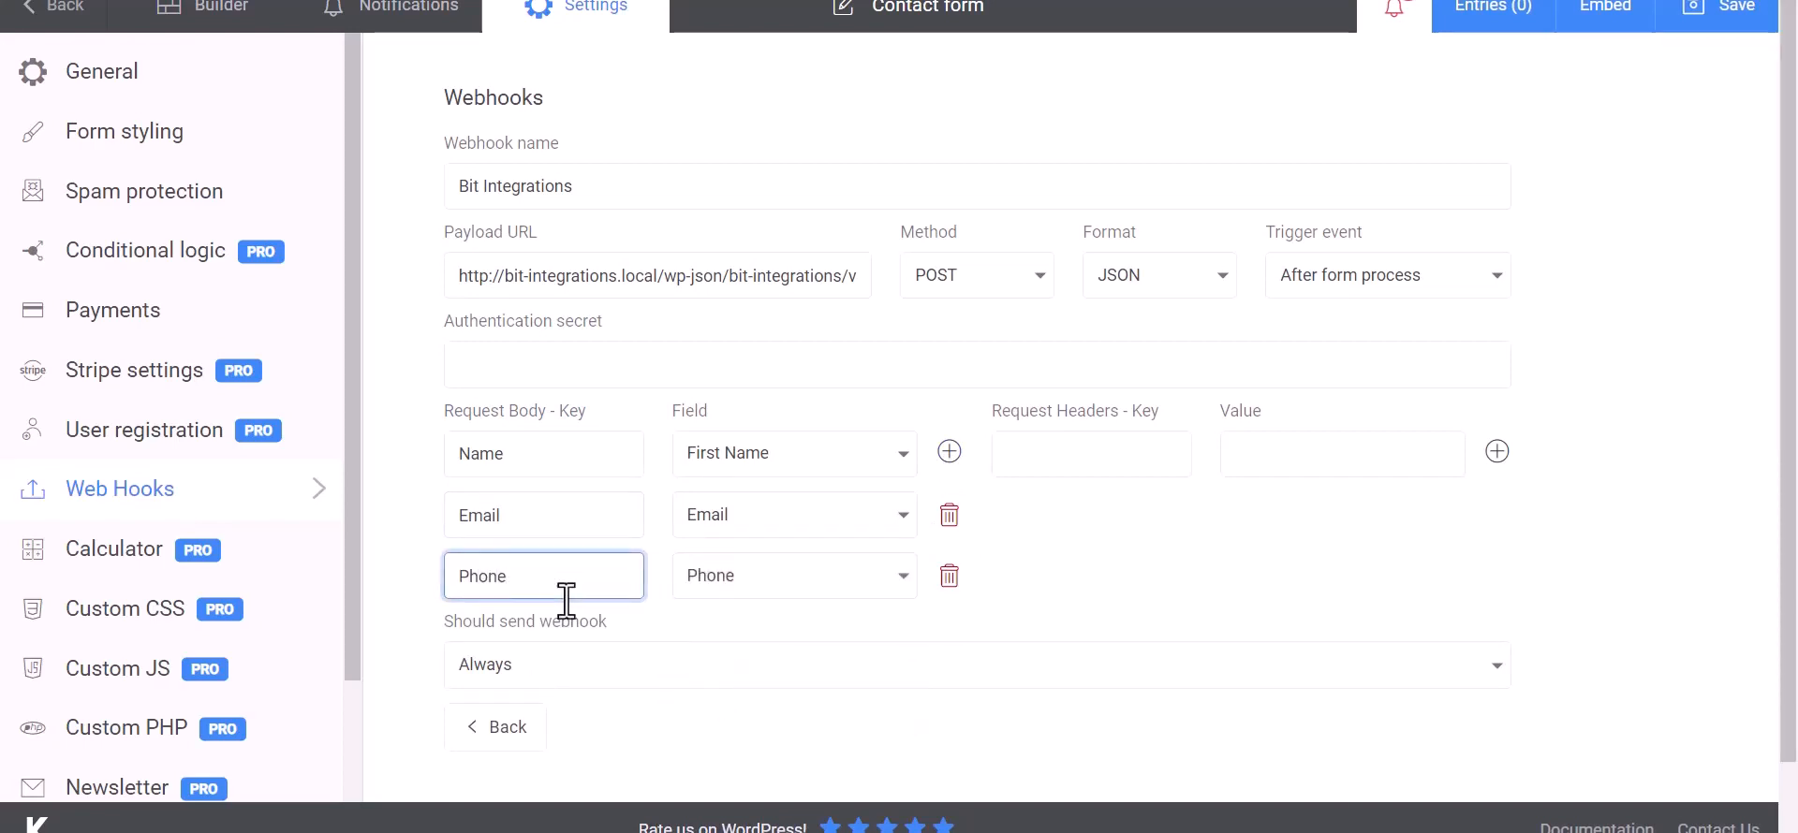
click(1195, 554)
scroll(1136, 549, down, 1)
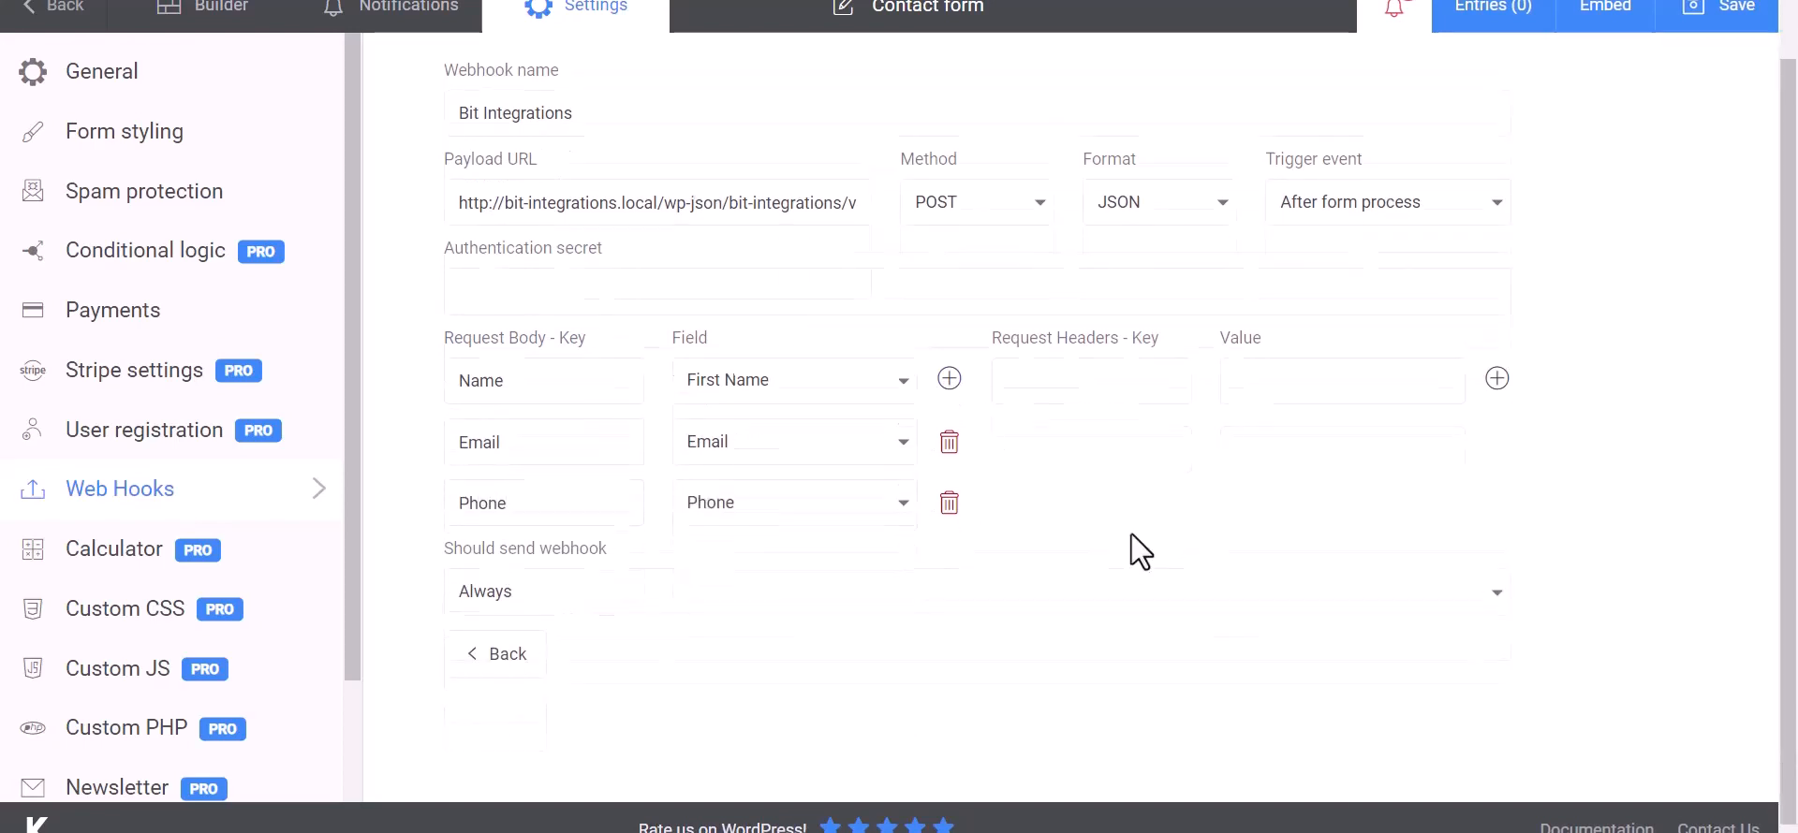
click(1728, 17)
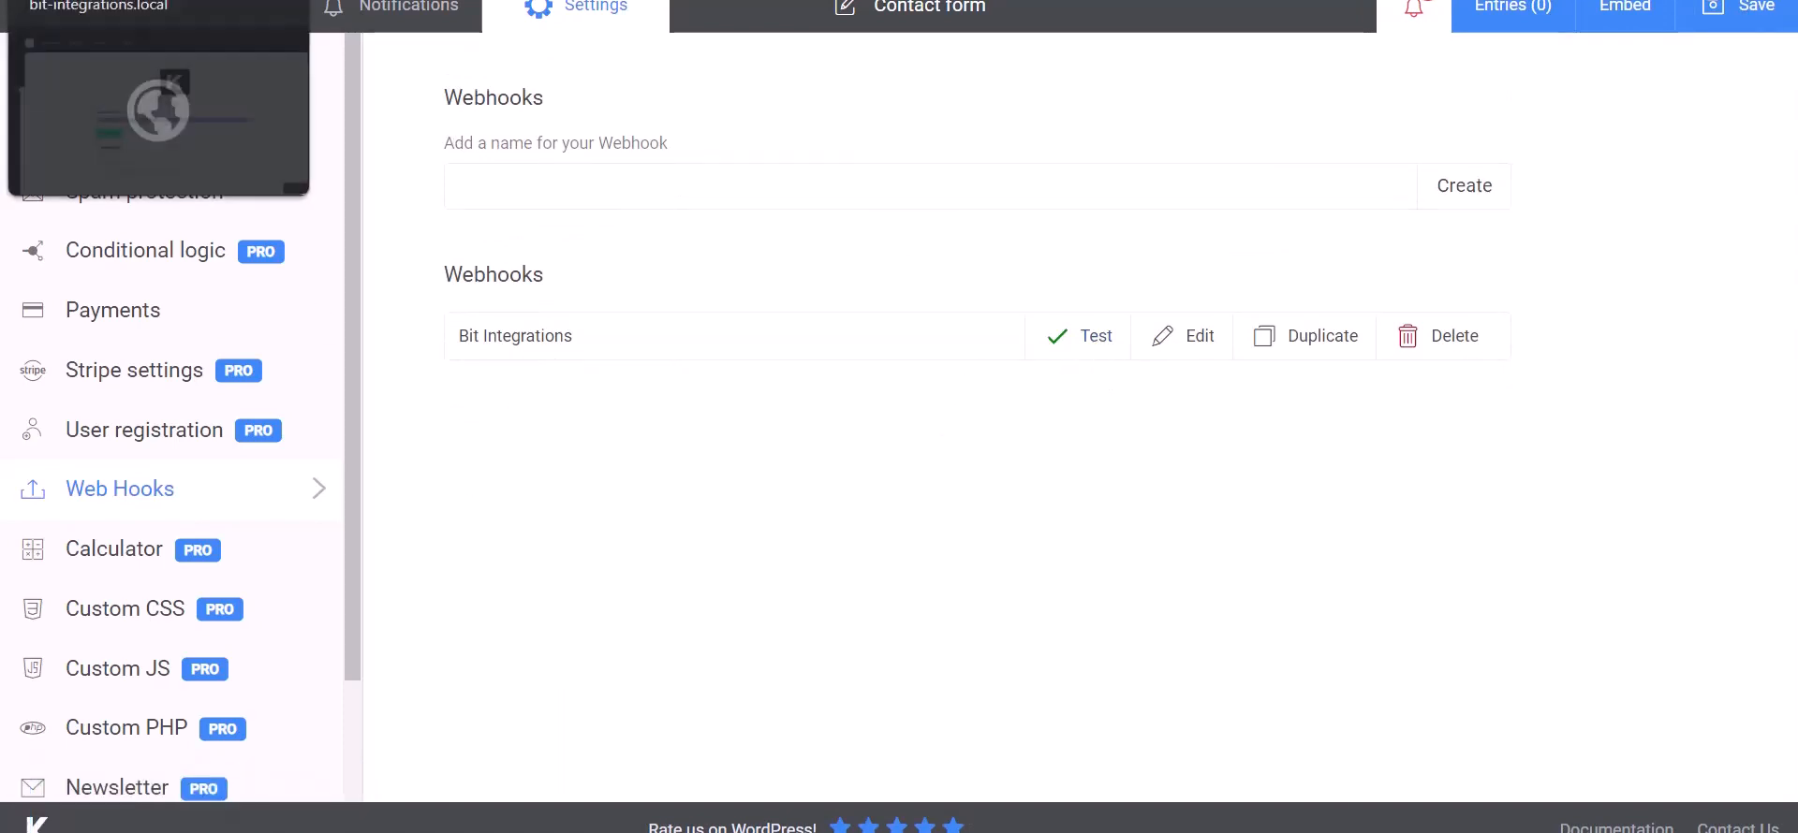
Step: Return to the Bit Integrations trigger page, review the fetched response, and set OneDrive as the action by searching "onedrive"
click(150, 0)
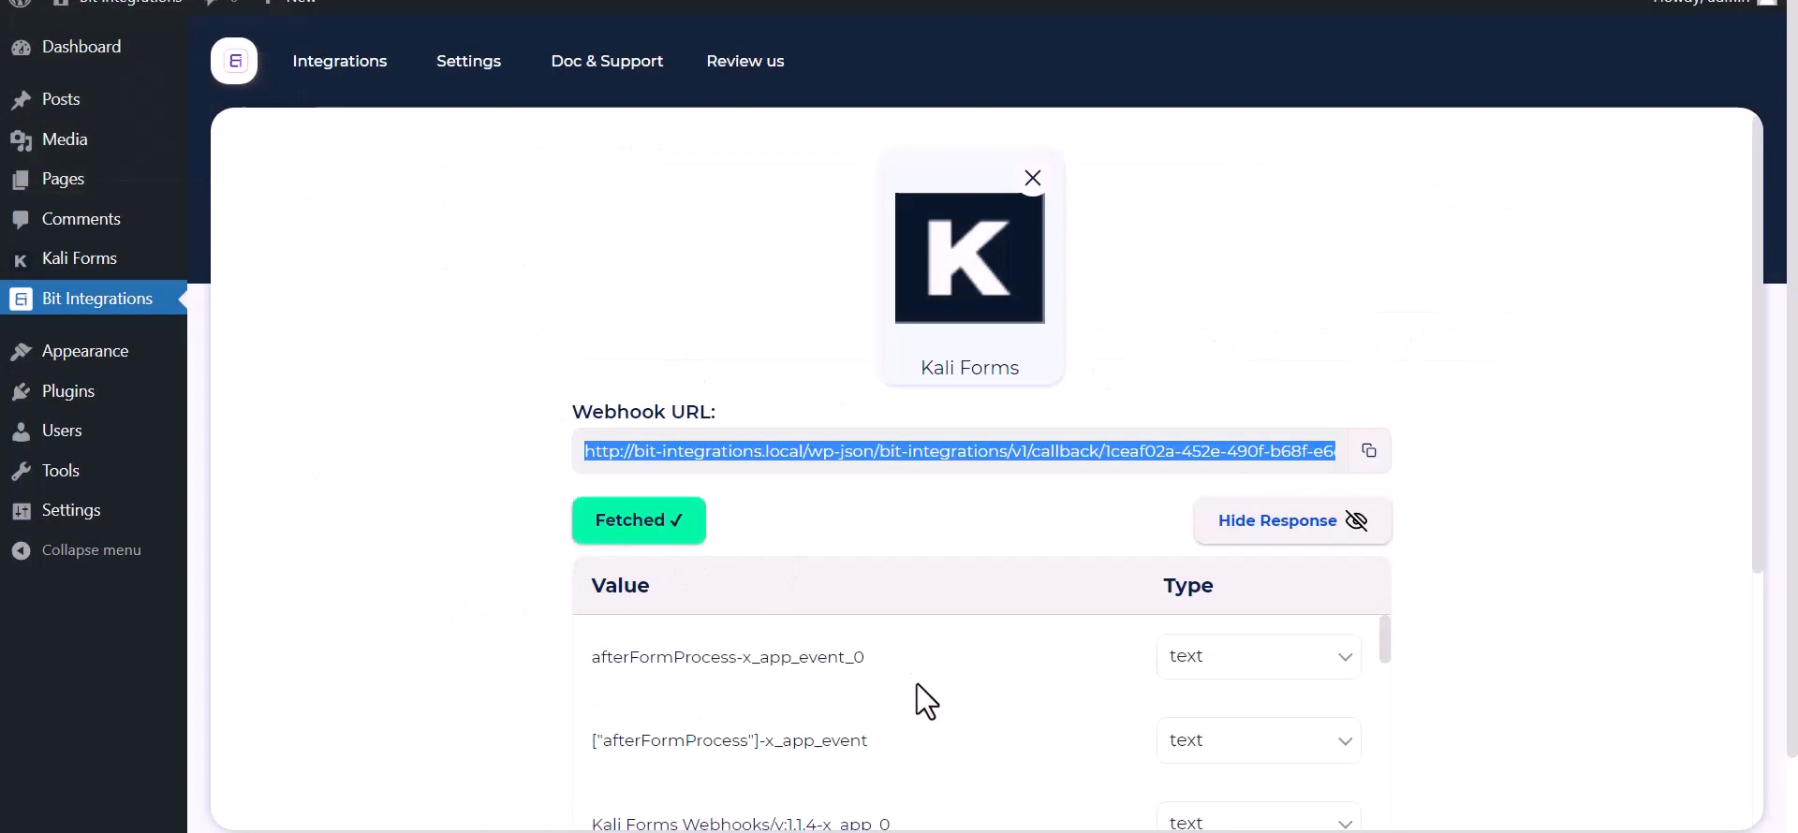
scroll(916, 685, down, 10)
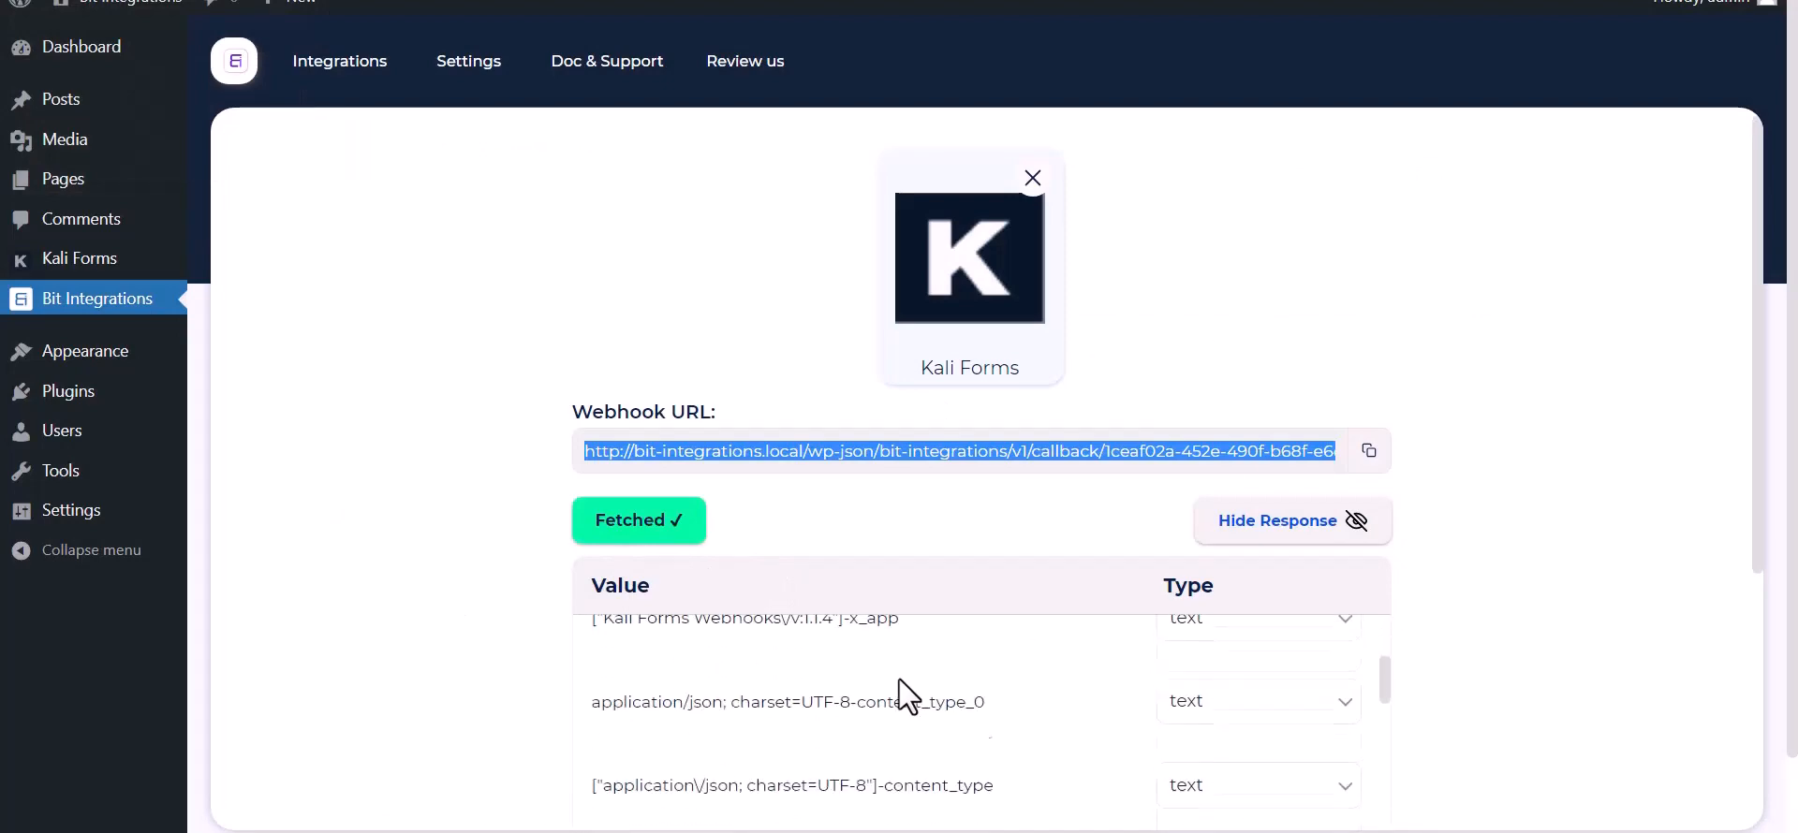
scroll(786, 756, down, 3)
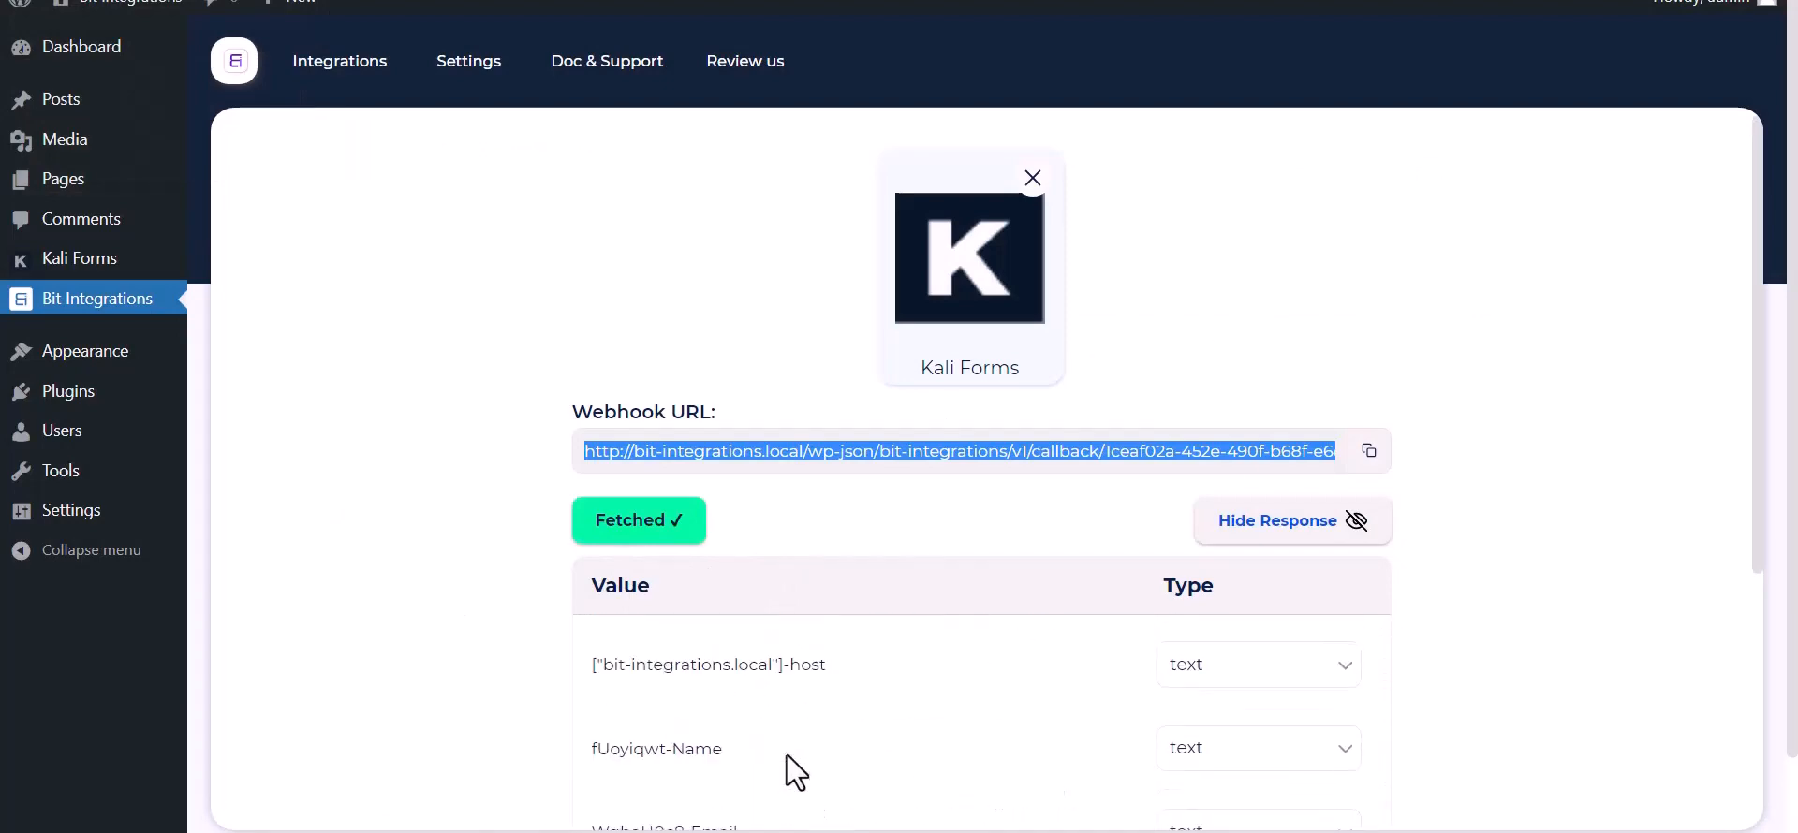
scroll(434, 669, down, 5)
scroll(878, 407, up, 1)
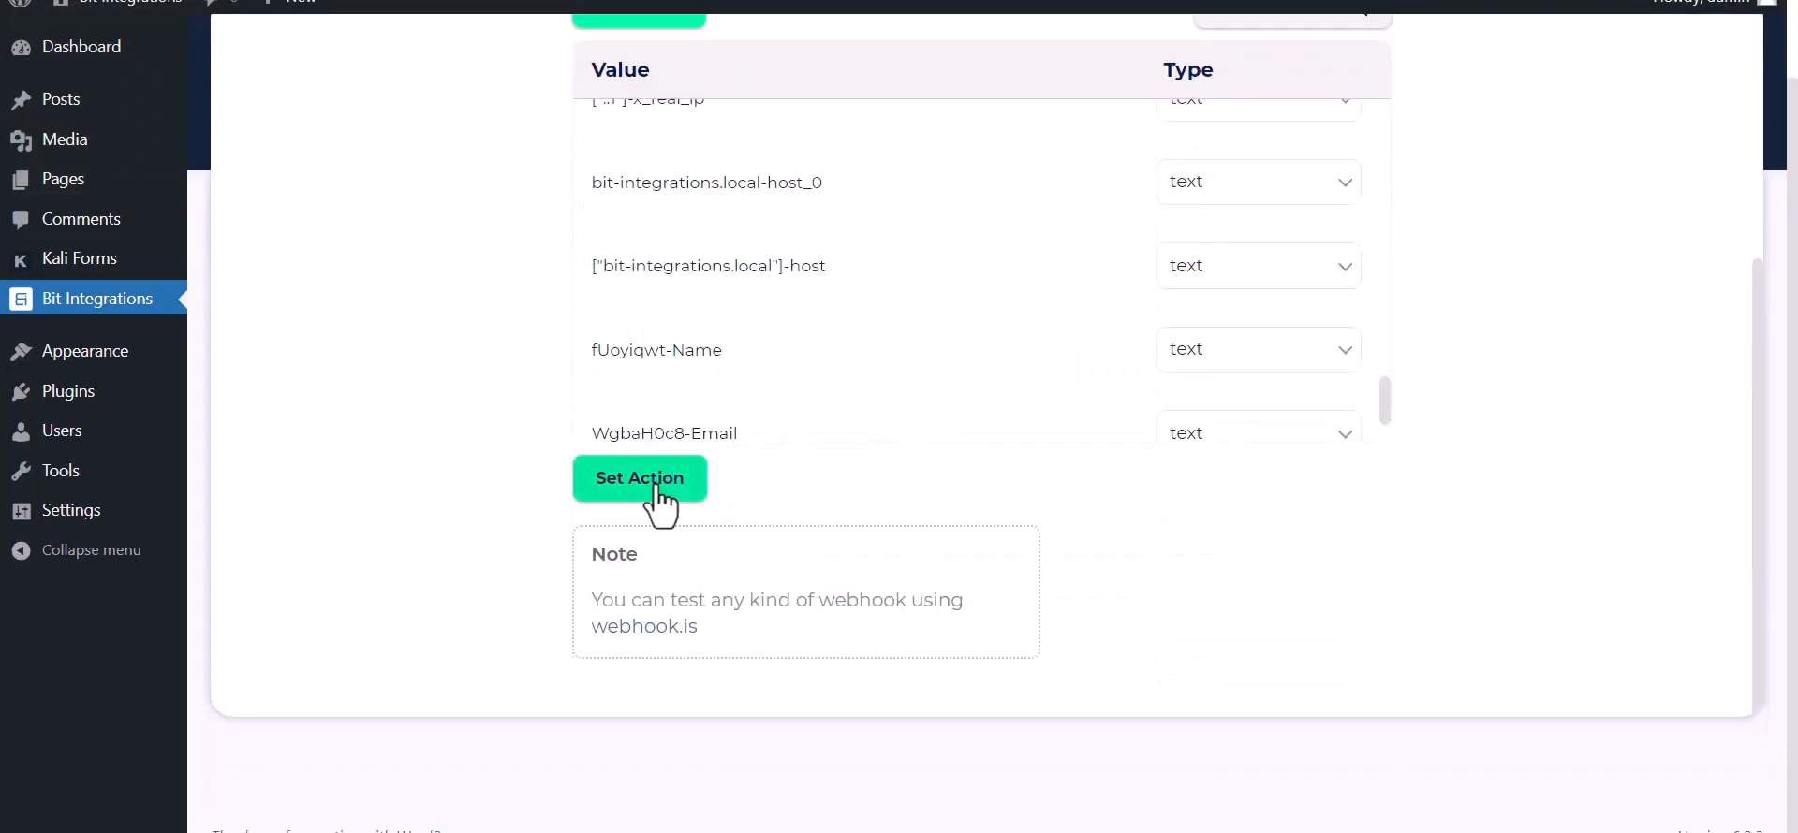
click(651, 482)
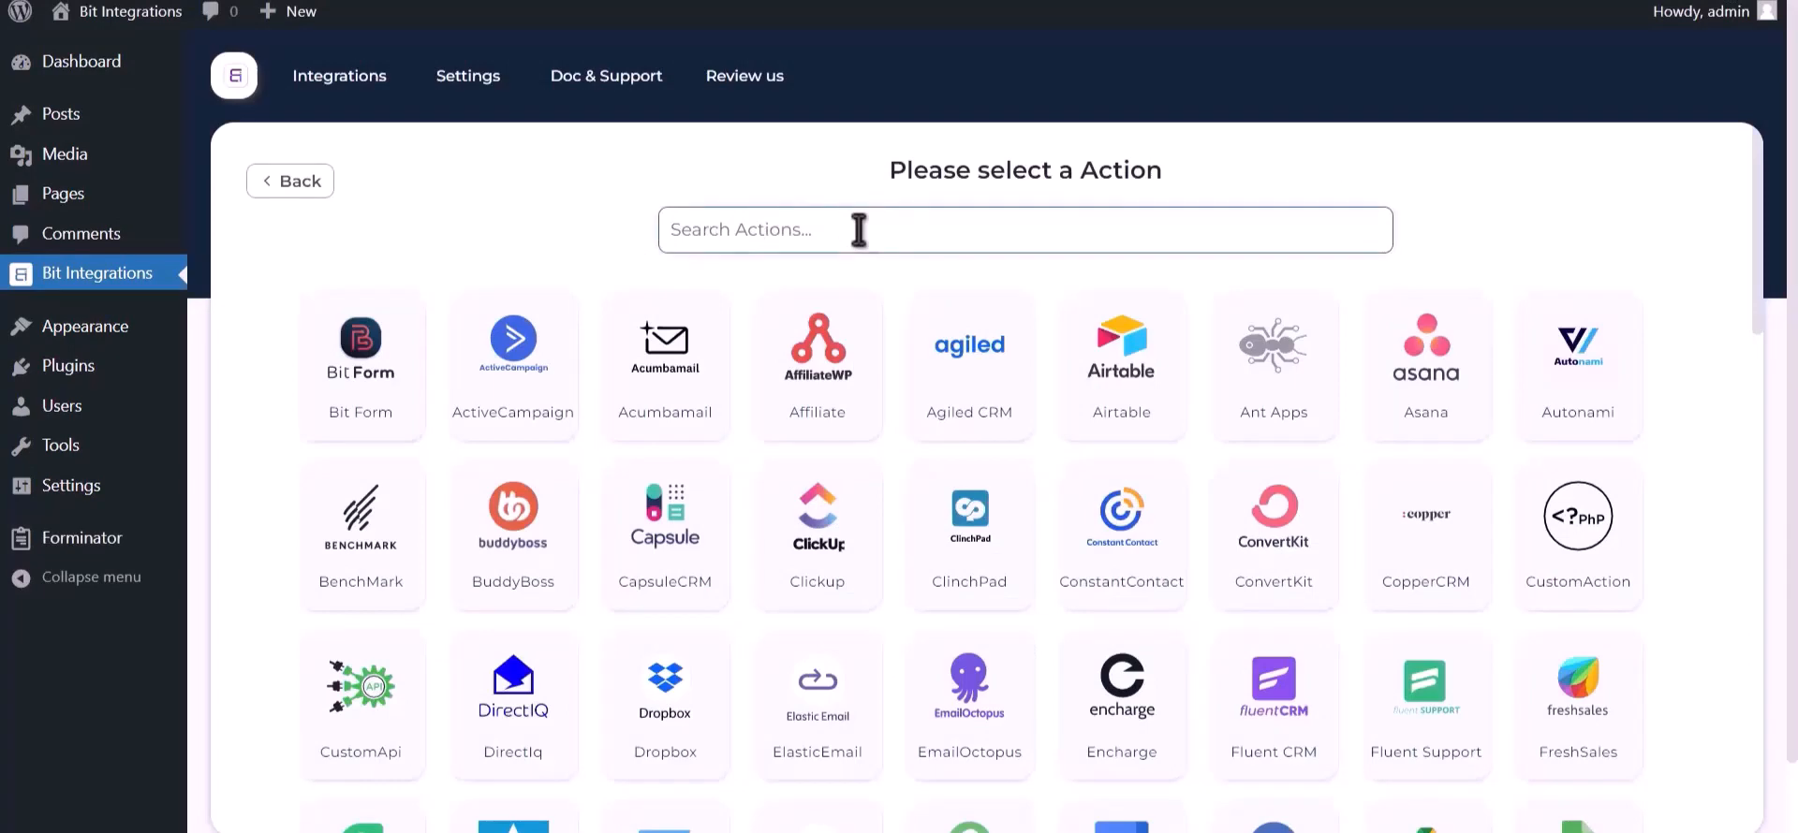
click(859, 229)
text(onedri)
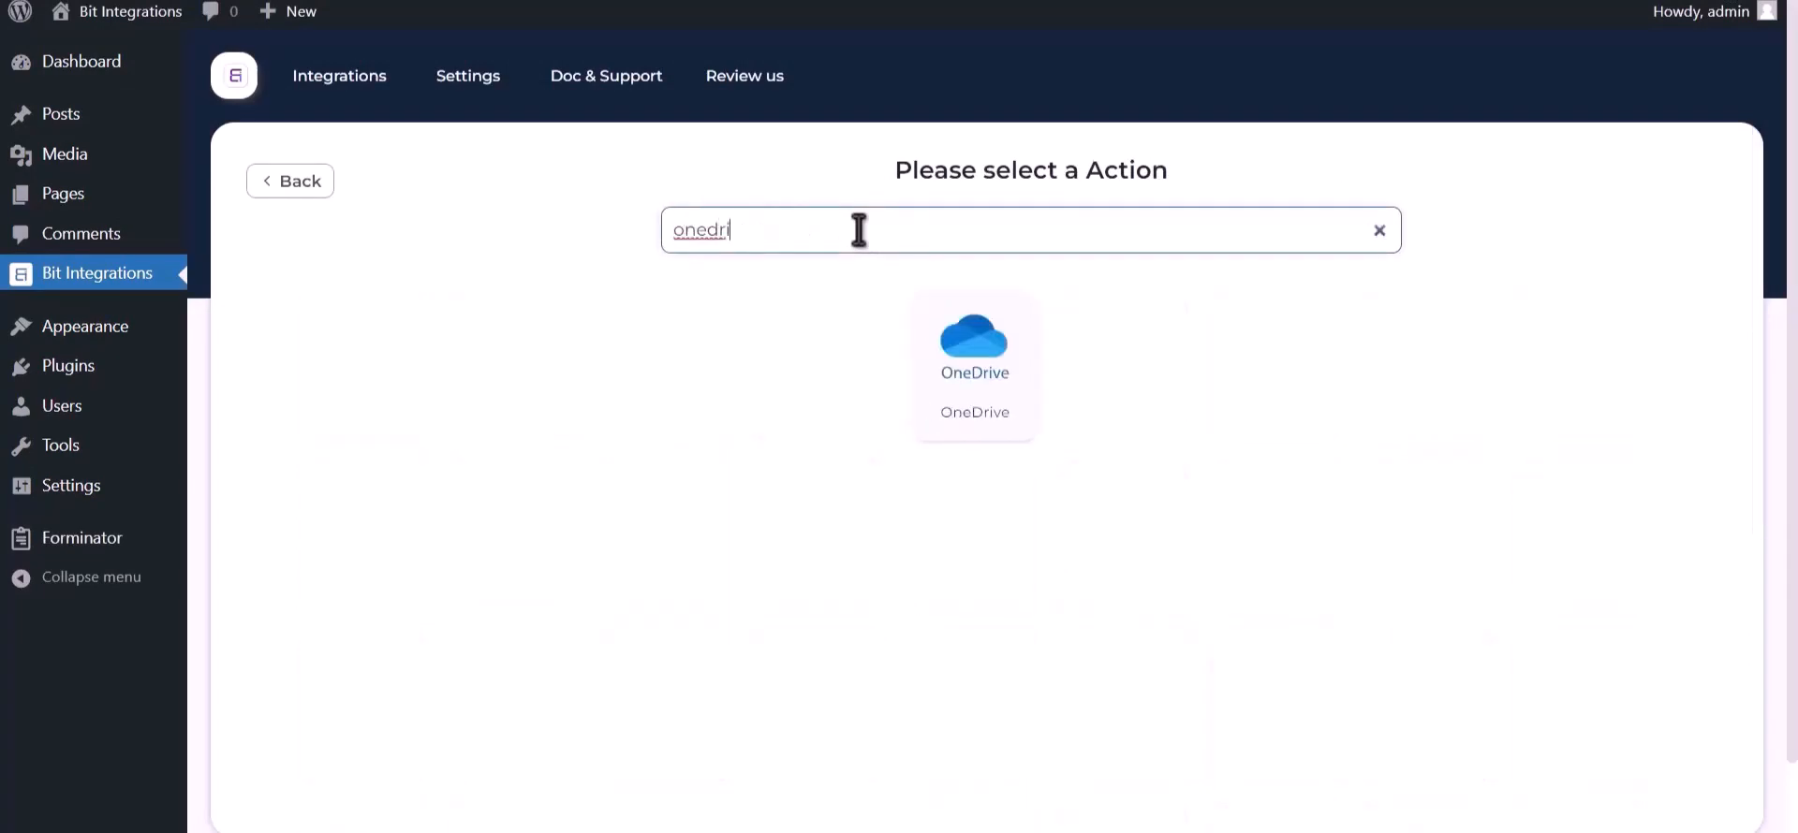
text(ve)
click(946, 369)
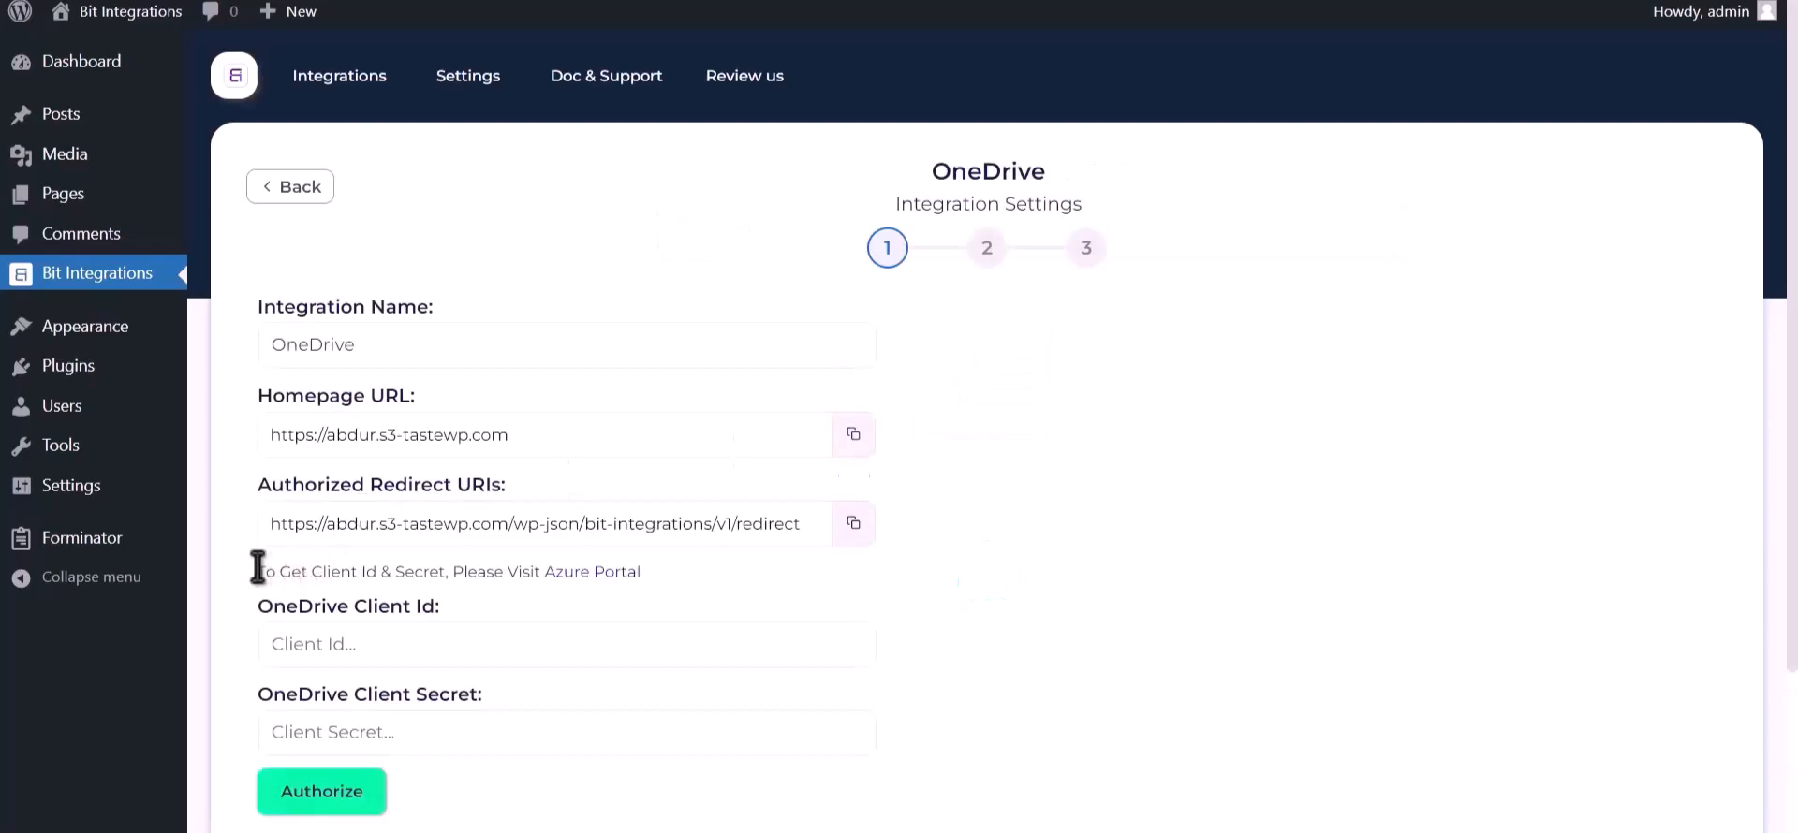
Step: Open Azure Portal from the OneDrive settings and fill an application registration: name "Bit Integrations", personal Microsoft accounts only, Web redirect platform
drag(258, 572, 566, 573)
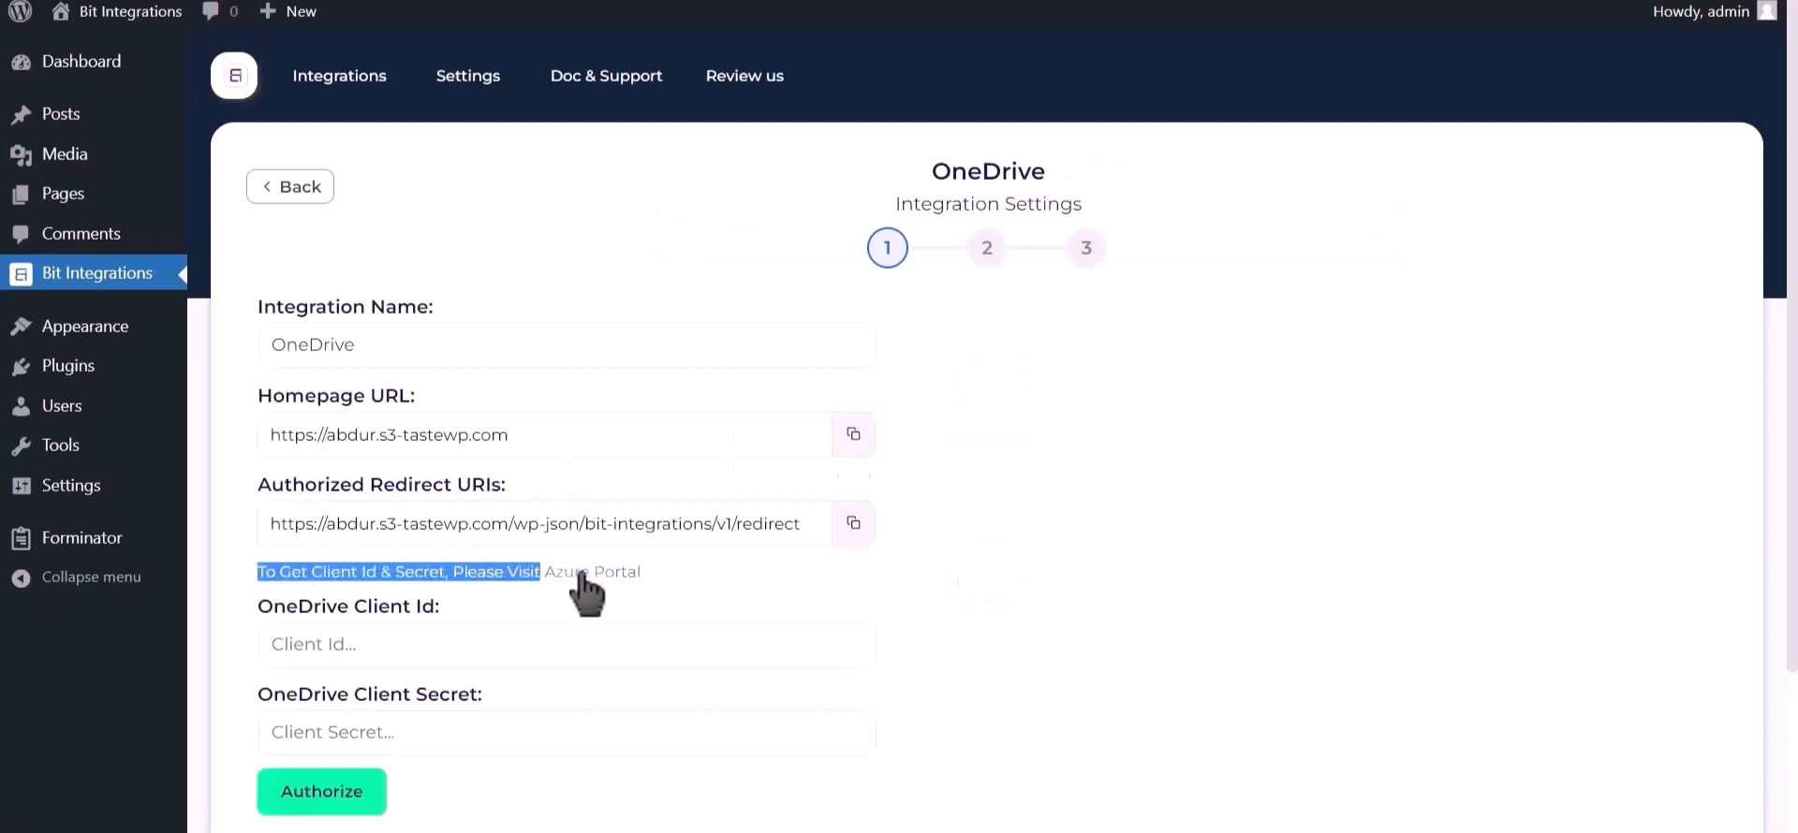
click(582, 573)
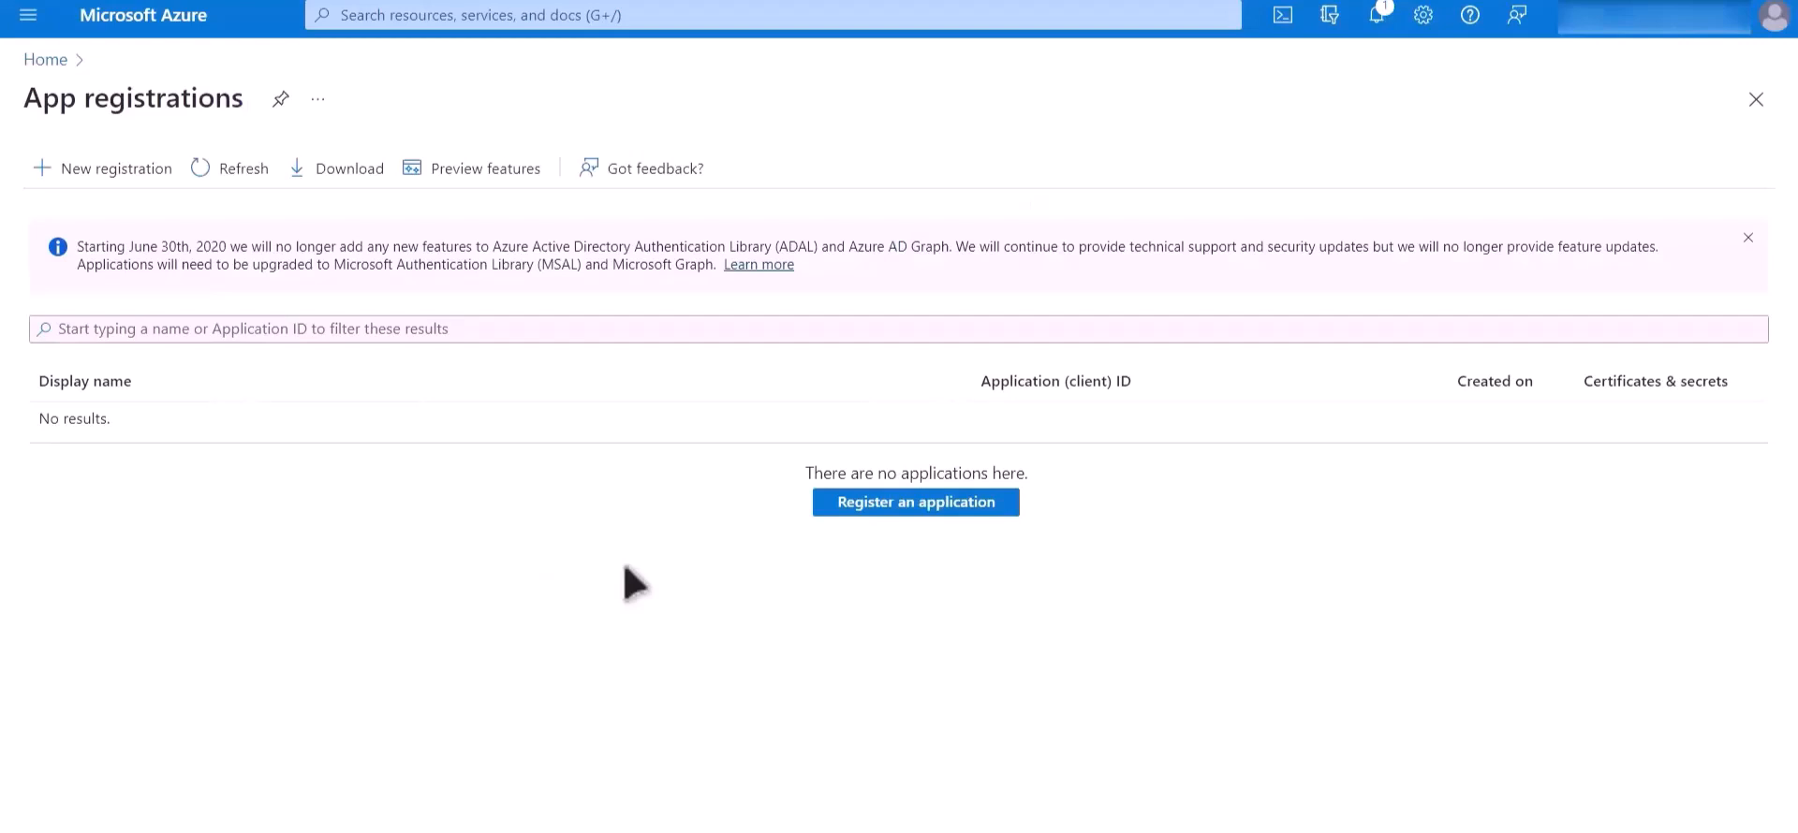
click(920, 512)
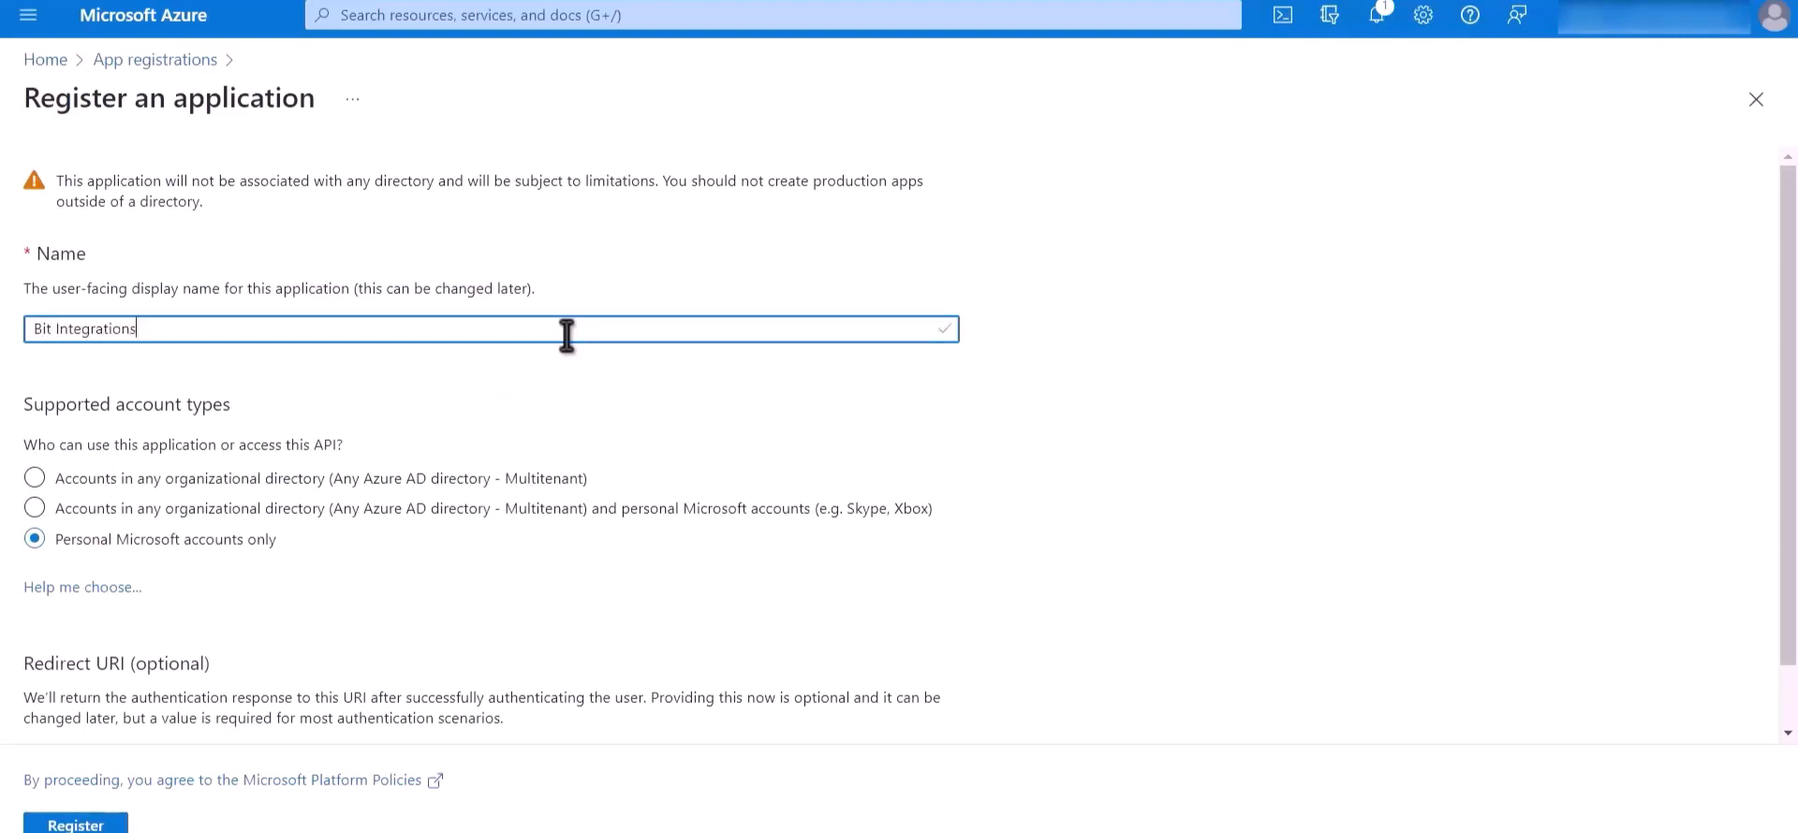
drag(280, 544, 58, 553)
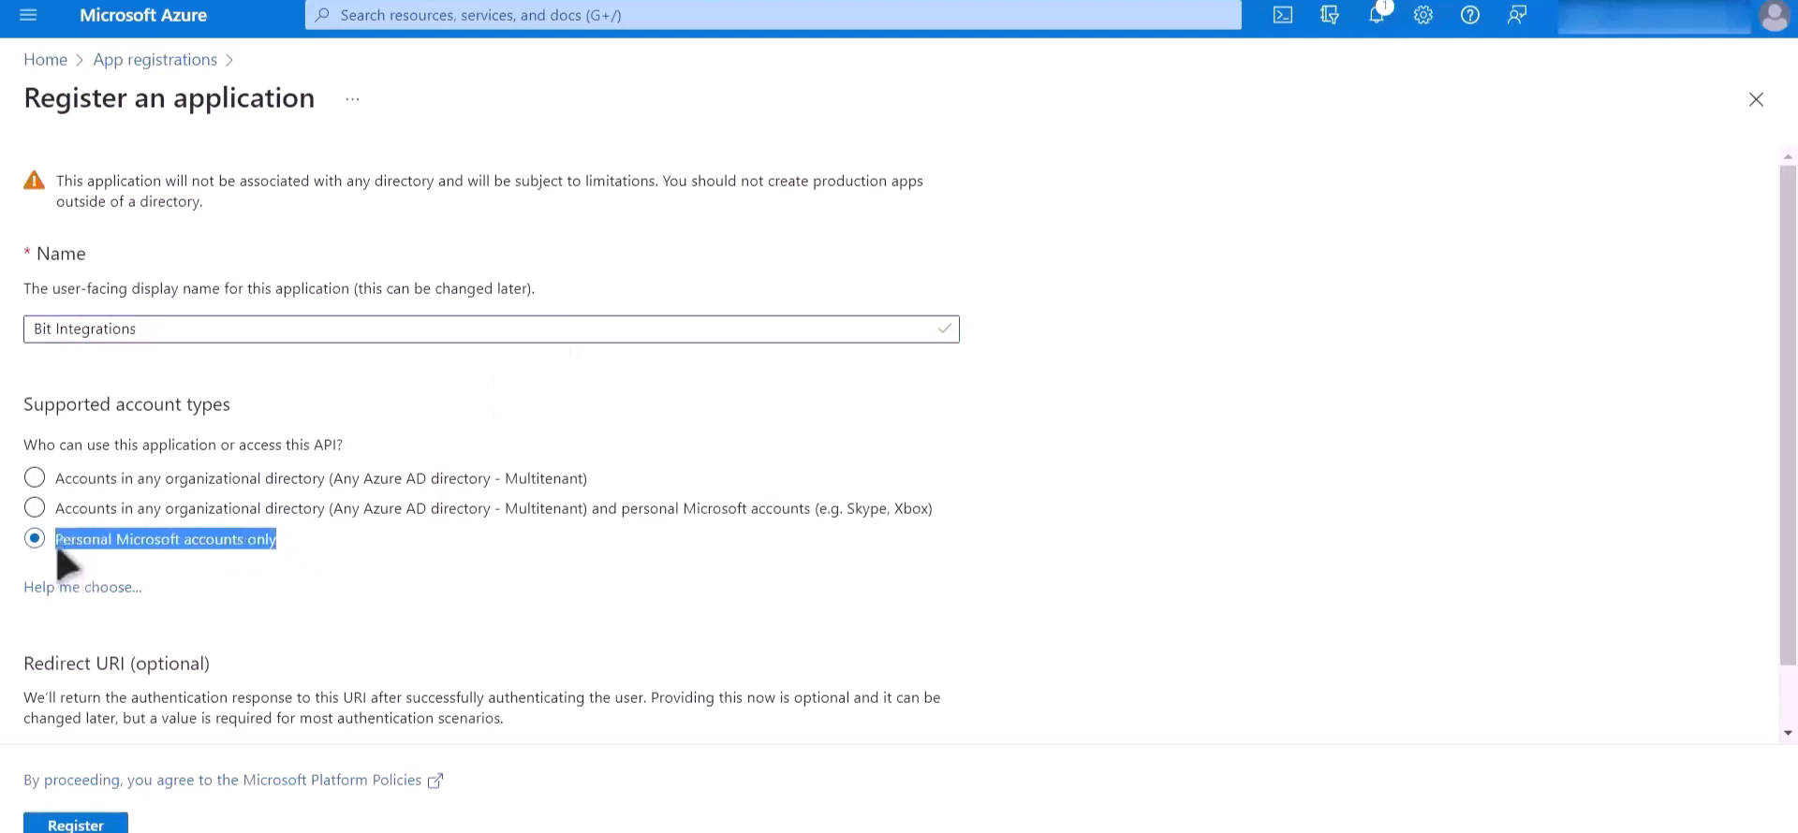
scroll(430, 581, down, 1)
click(192, 698)
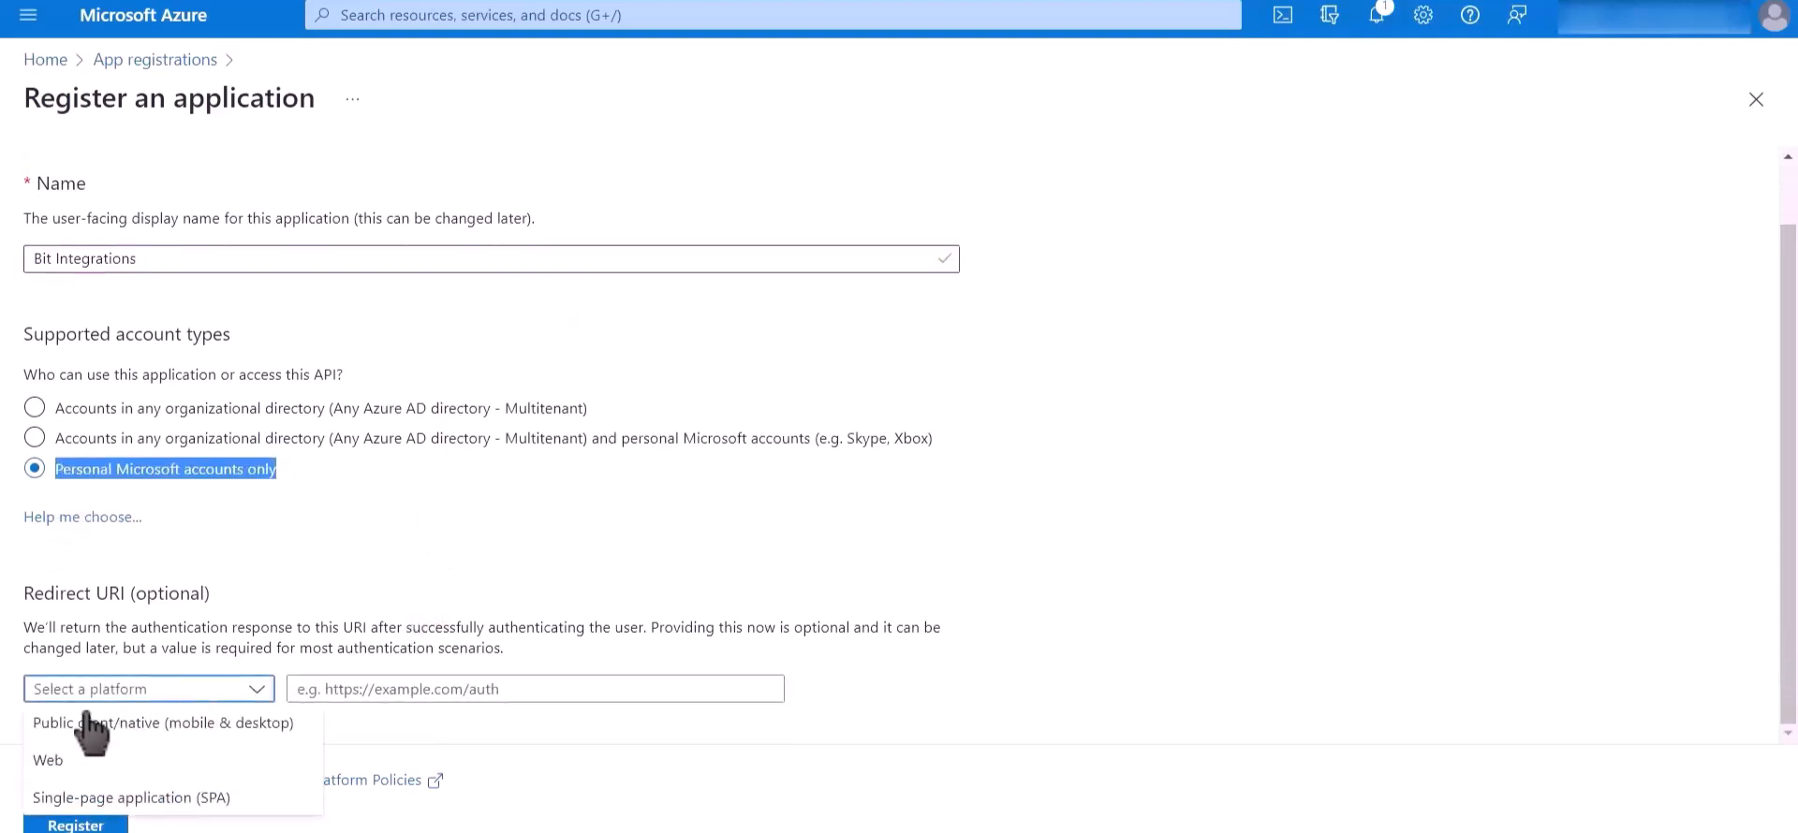
click(150, 762)
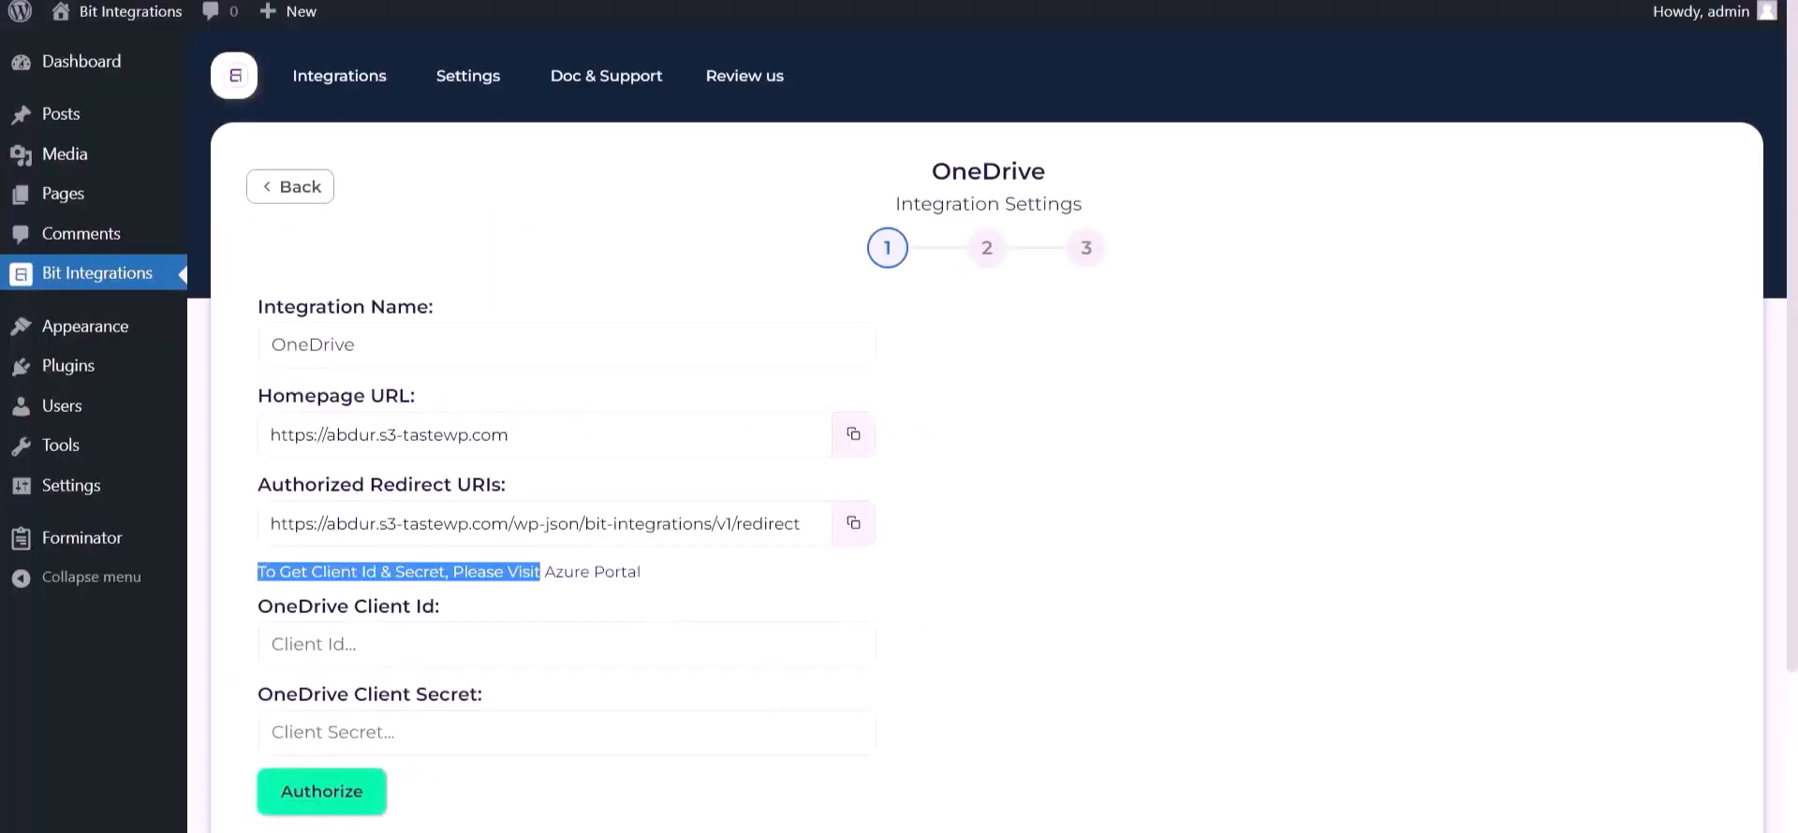
Step: Copy the authorized redirect URI from the OneDrive integration settings into the Azure redirect URI, and register the application
click(853, 524)
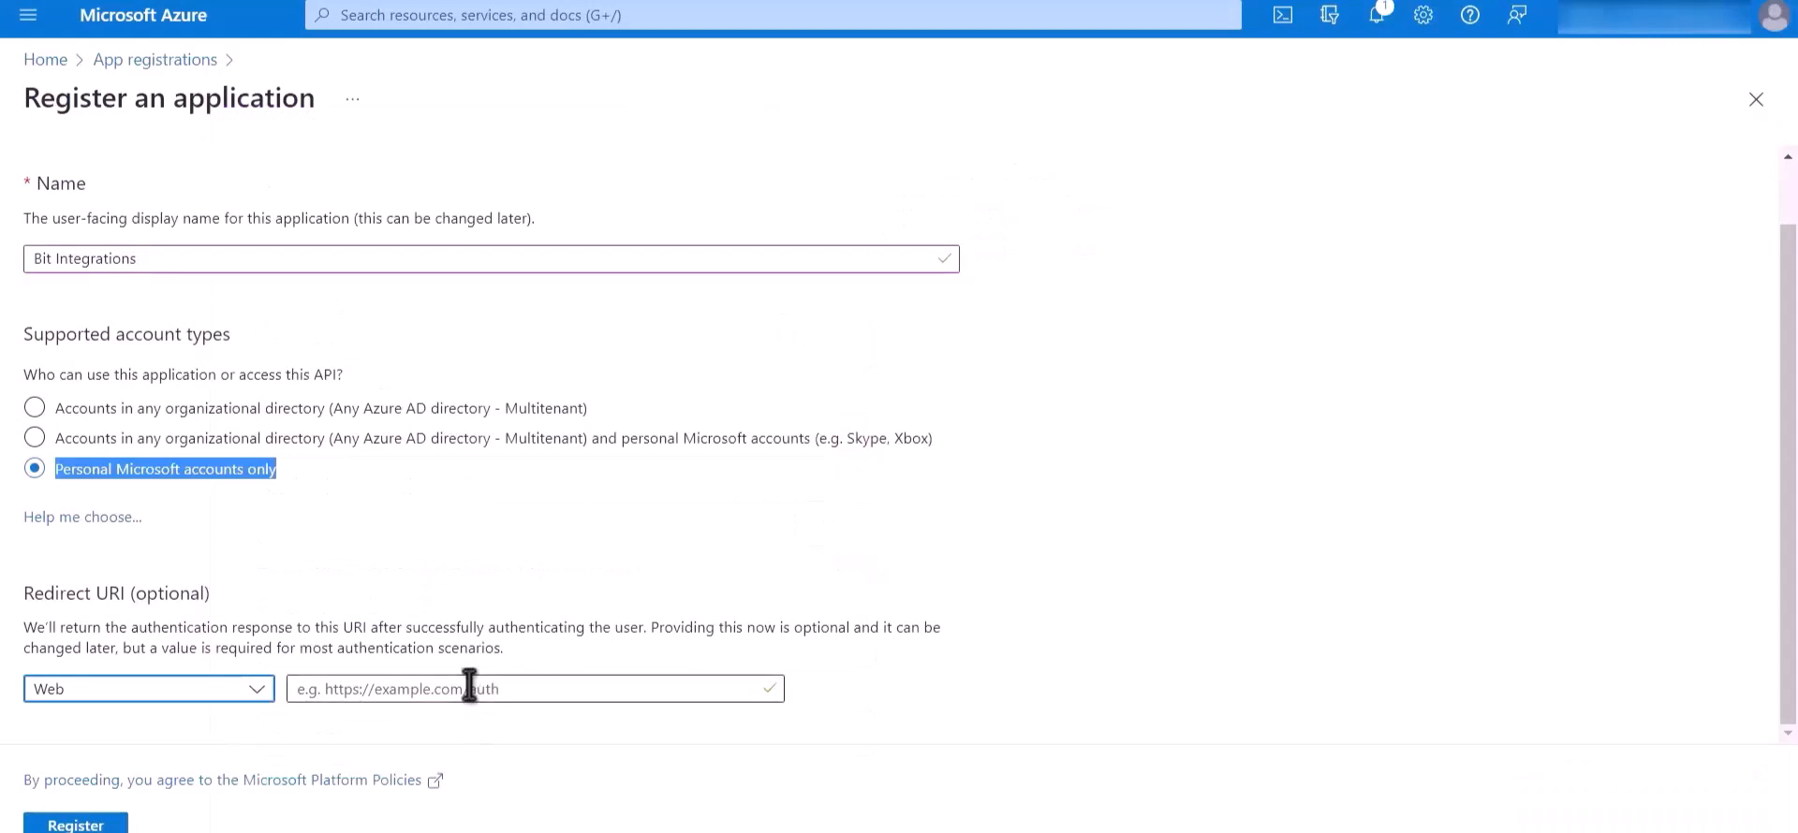
click(471, 688)
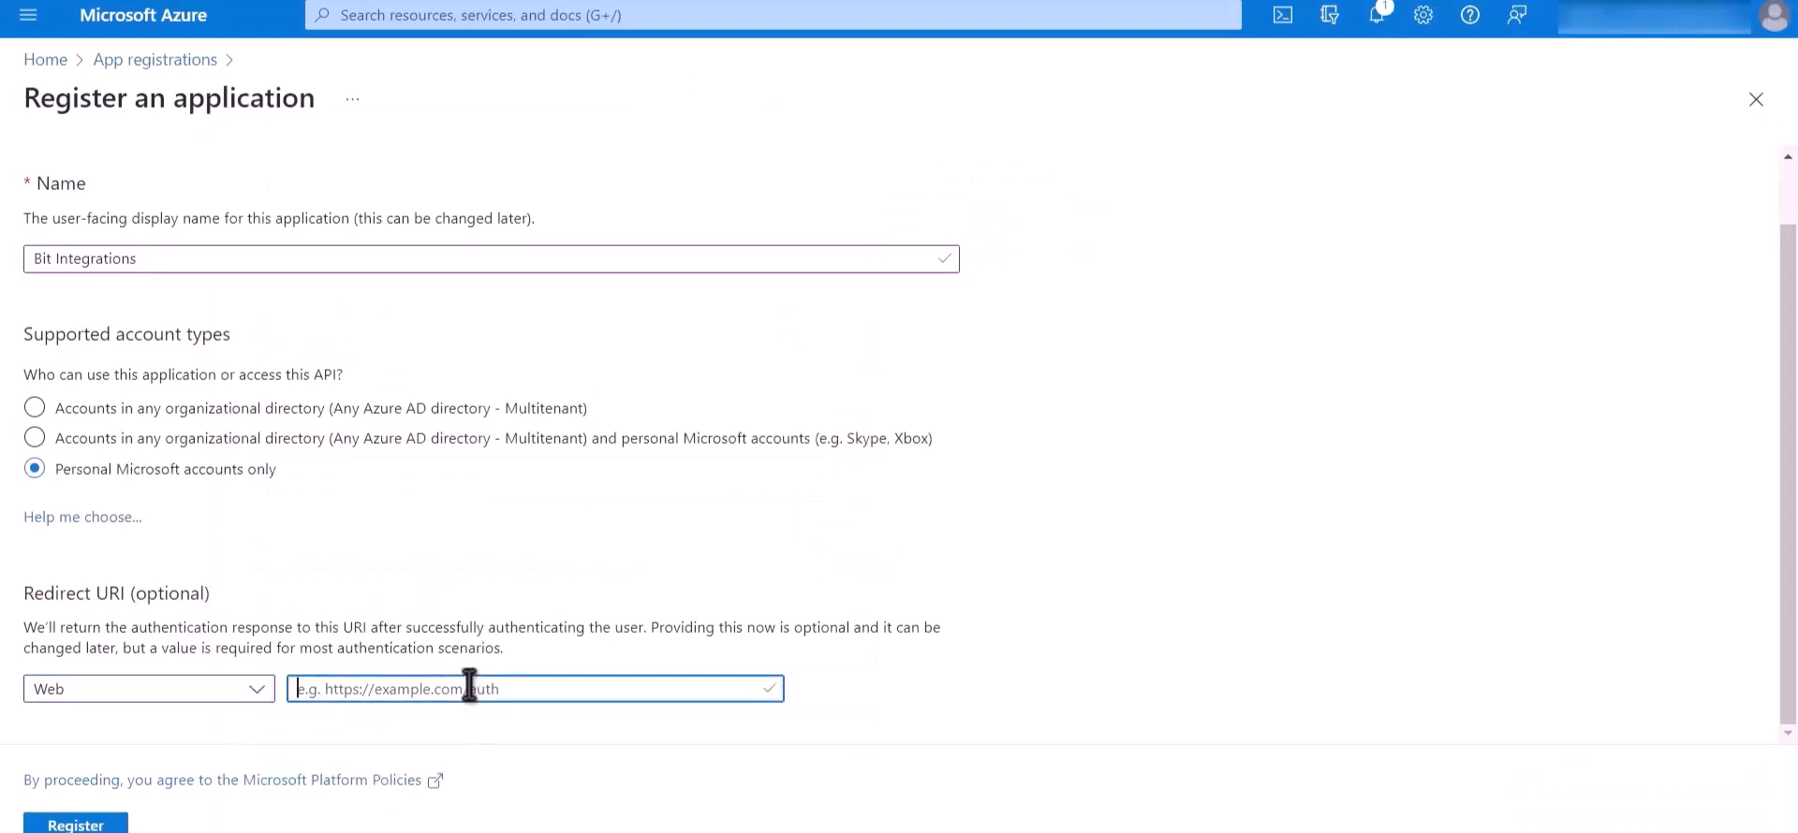
key(ctrl+v)
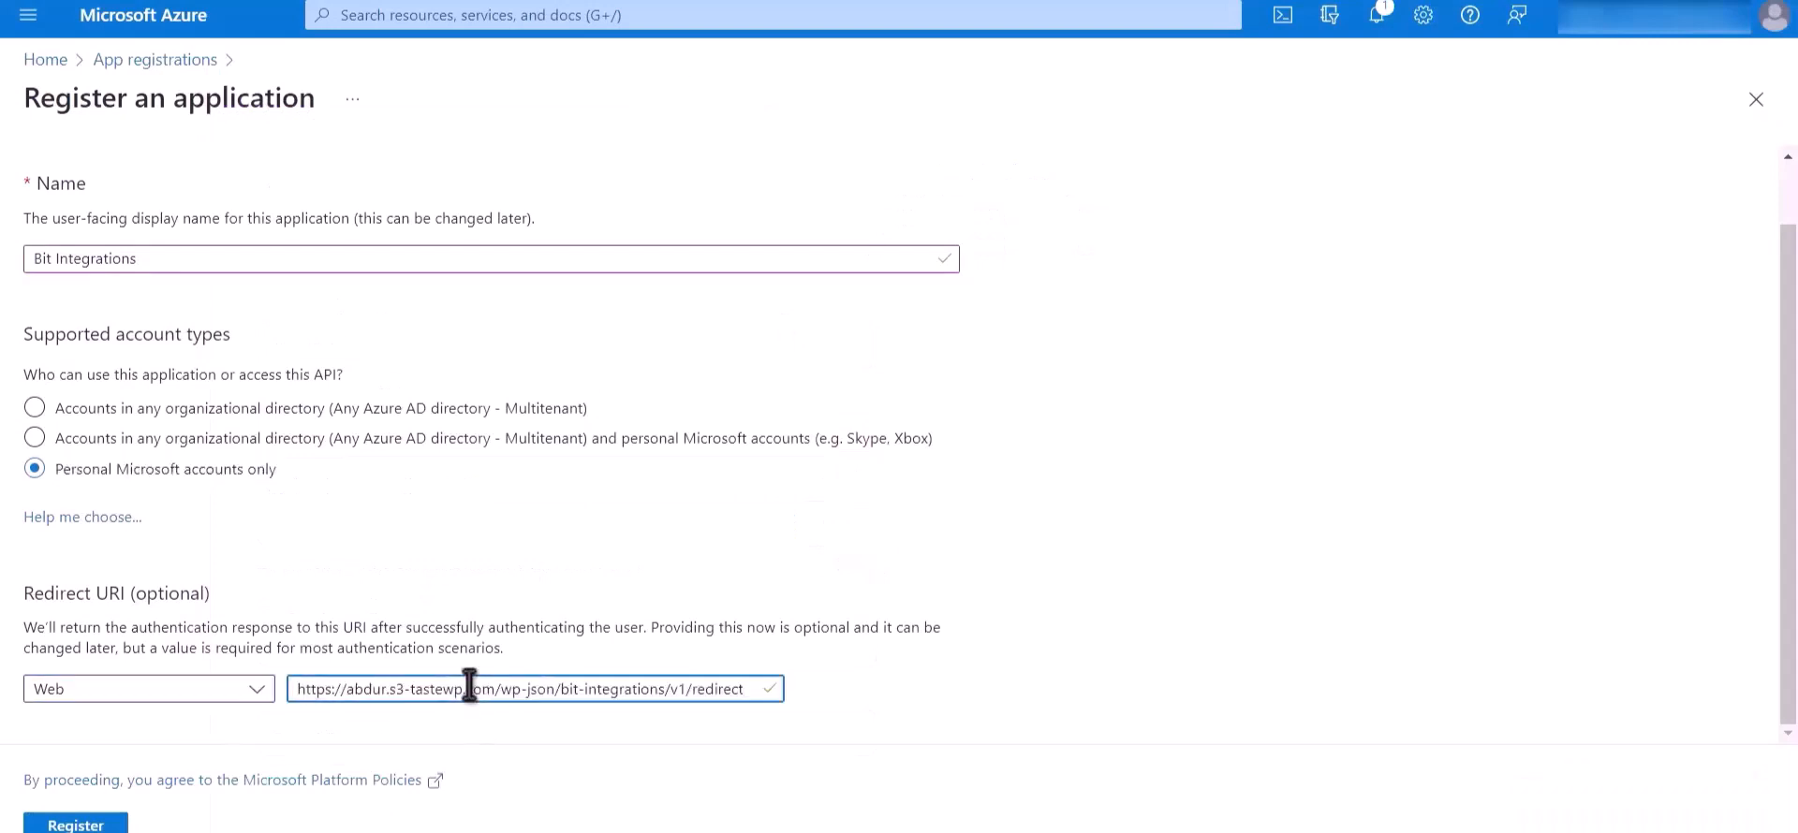
click(84, 825)
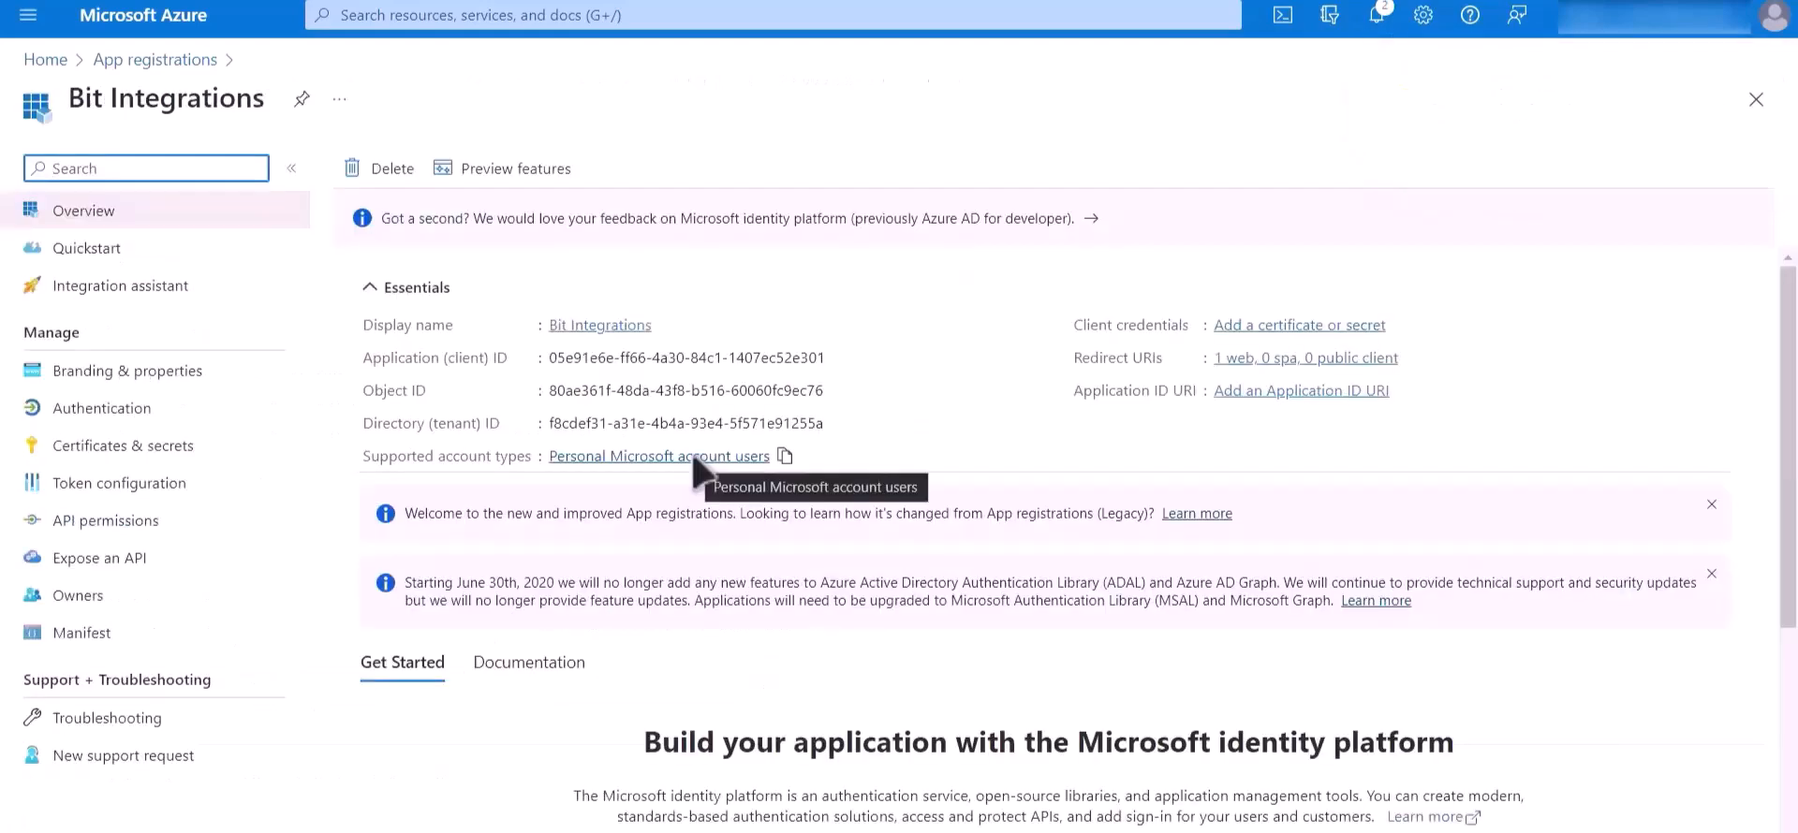
Step: Copy the Application (client) ID from Azure and paste it as the OneDrive Client Id in the integration settings
drag(363, 357, 529, 358)
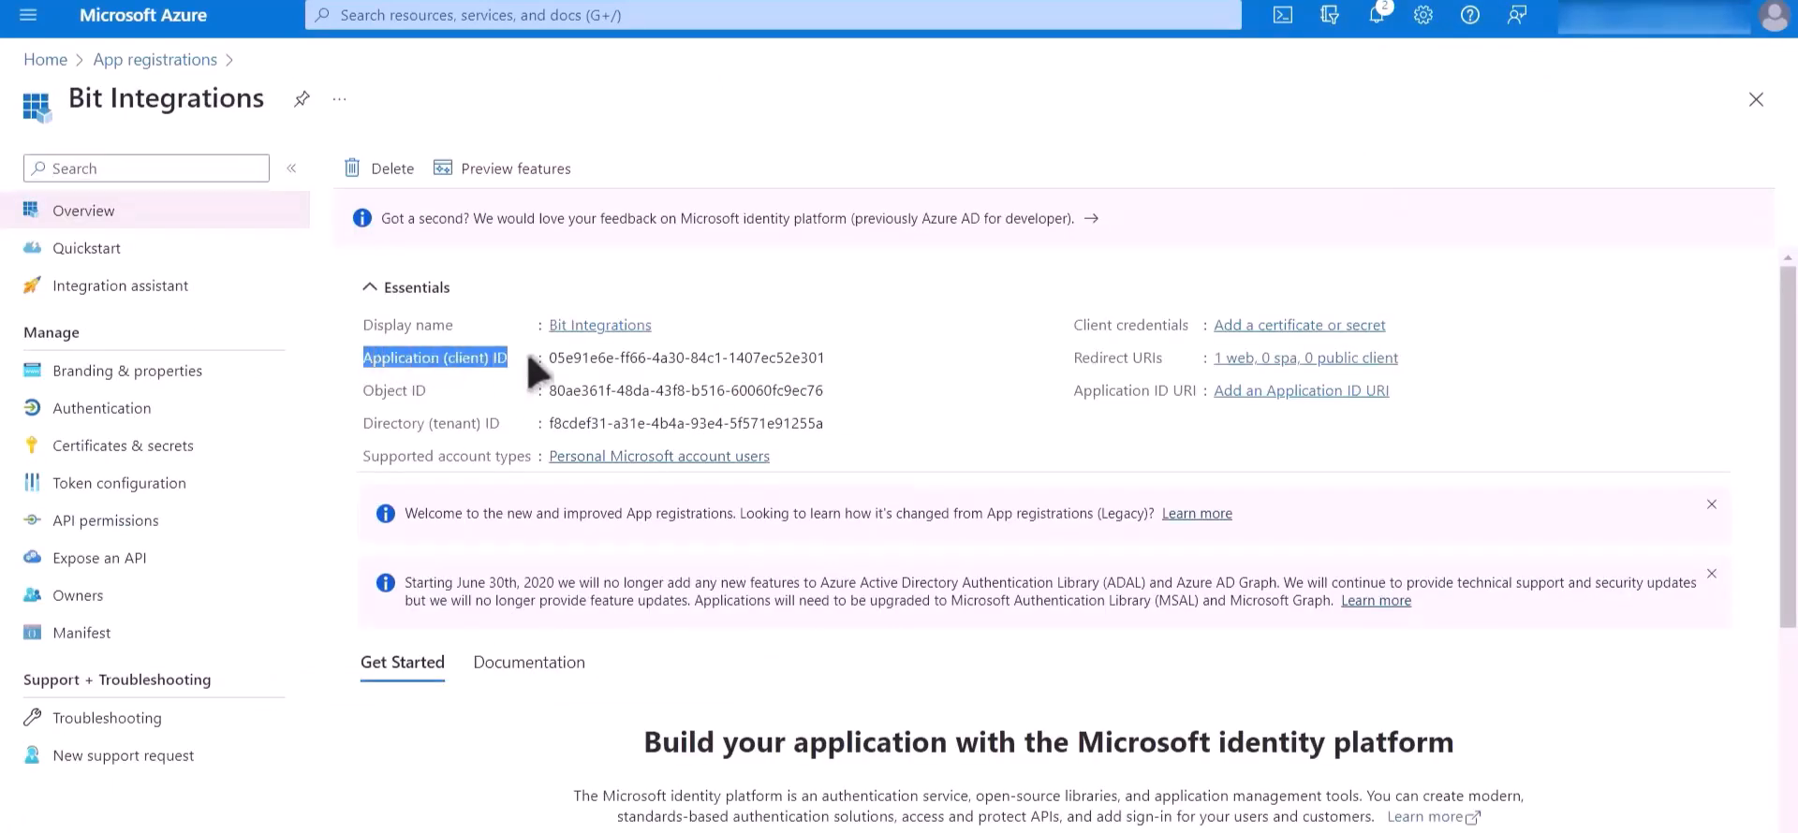
click(840, 359)
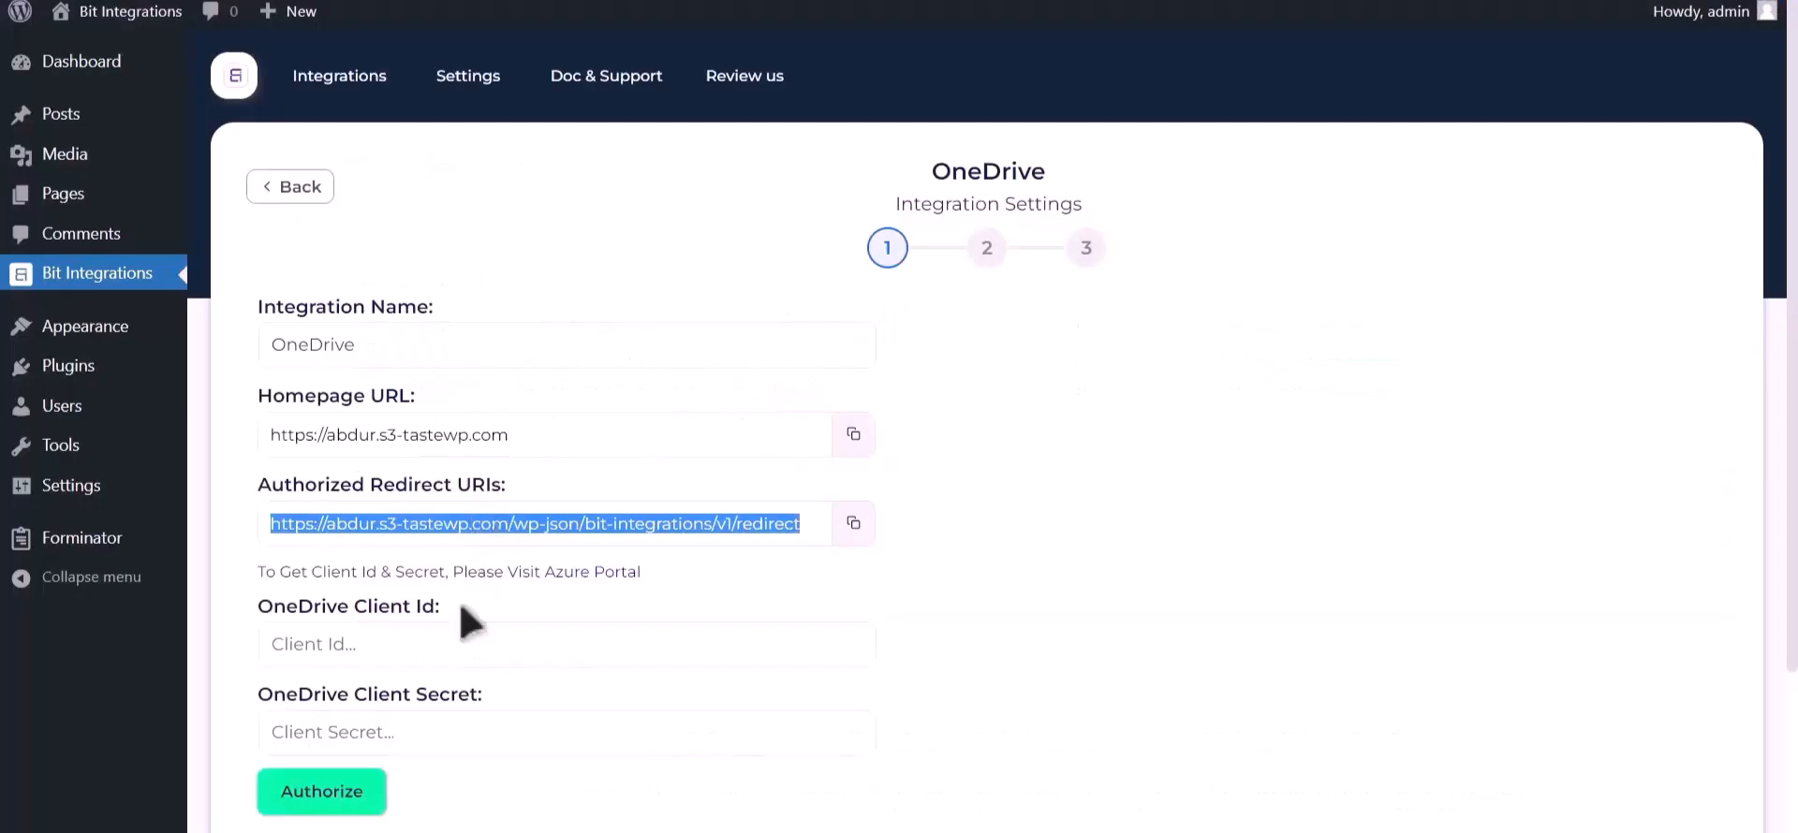
click(432, 628)
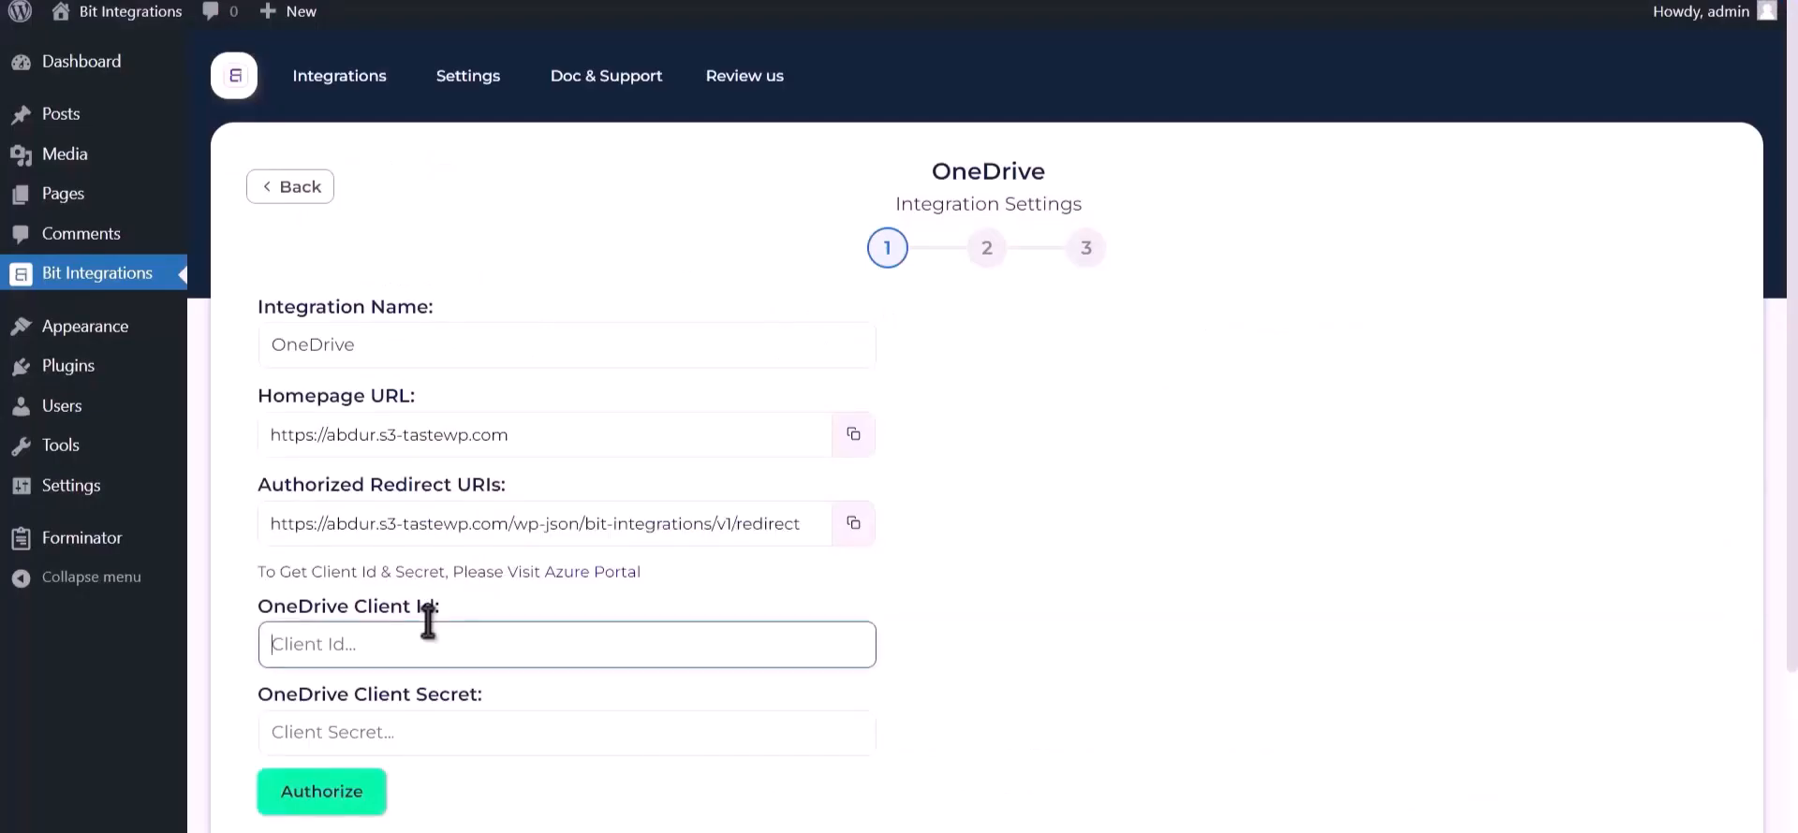
key(ctrl+v)
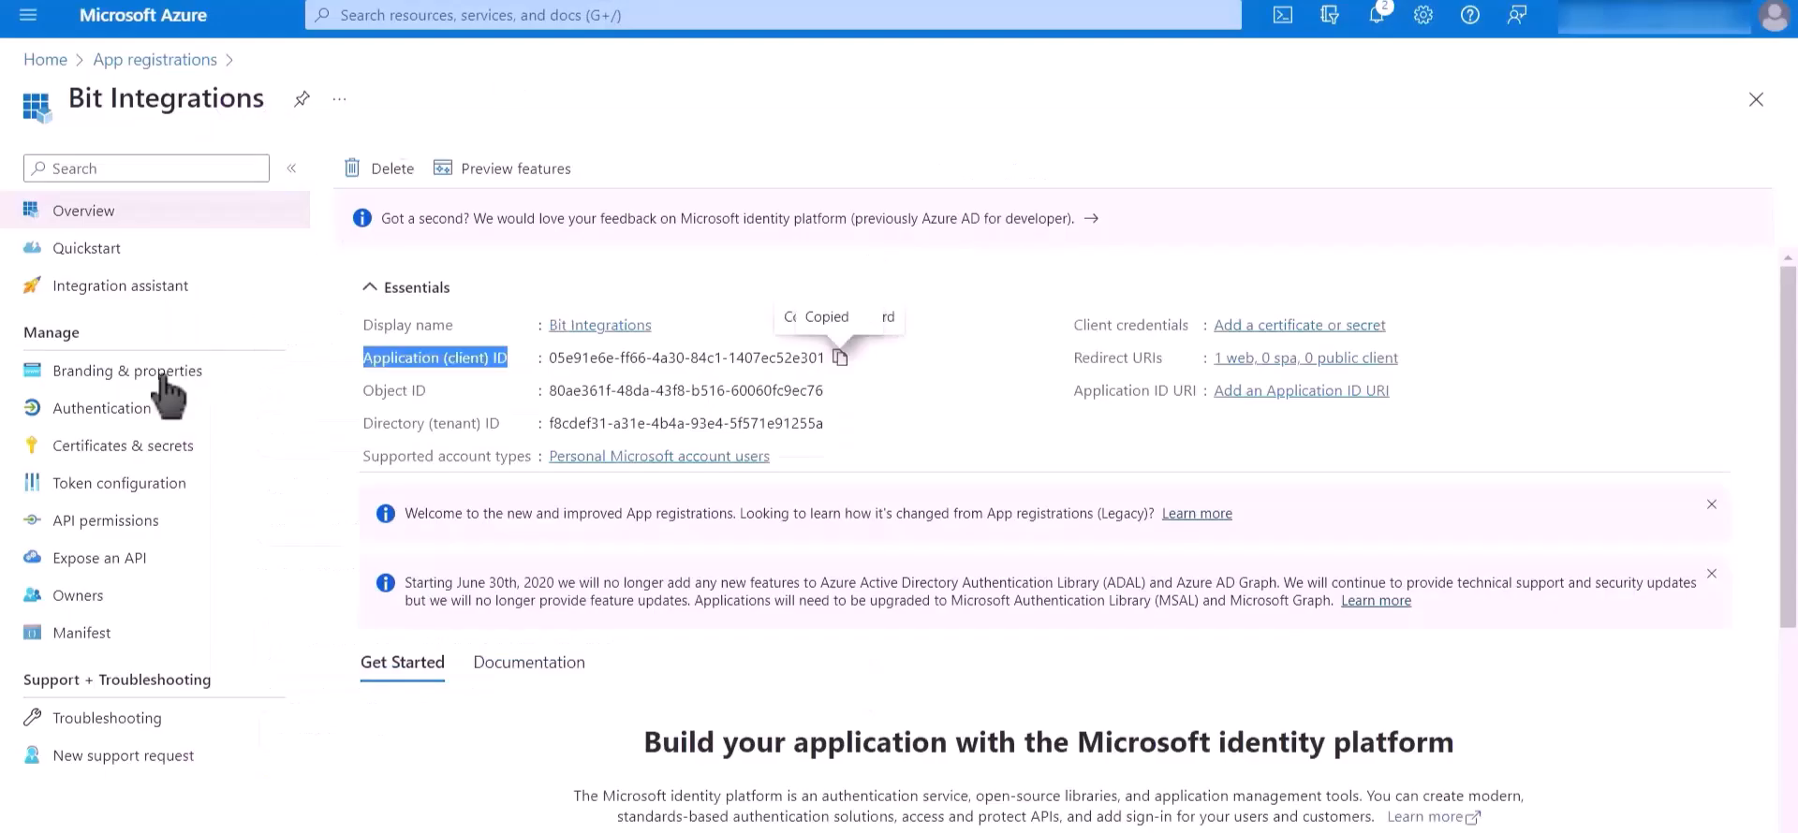
Step: Create a client secret for the Bit Integrations app in Azure and paste its value as the OneDrive Client Secret in the integration settings
click(223, 452)
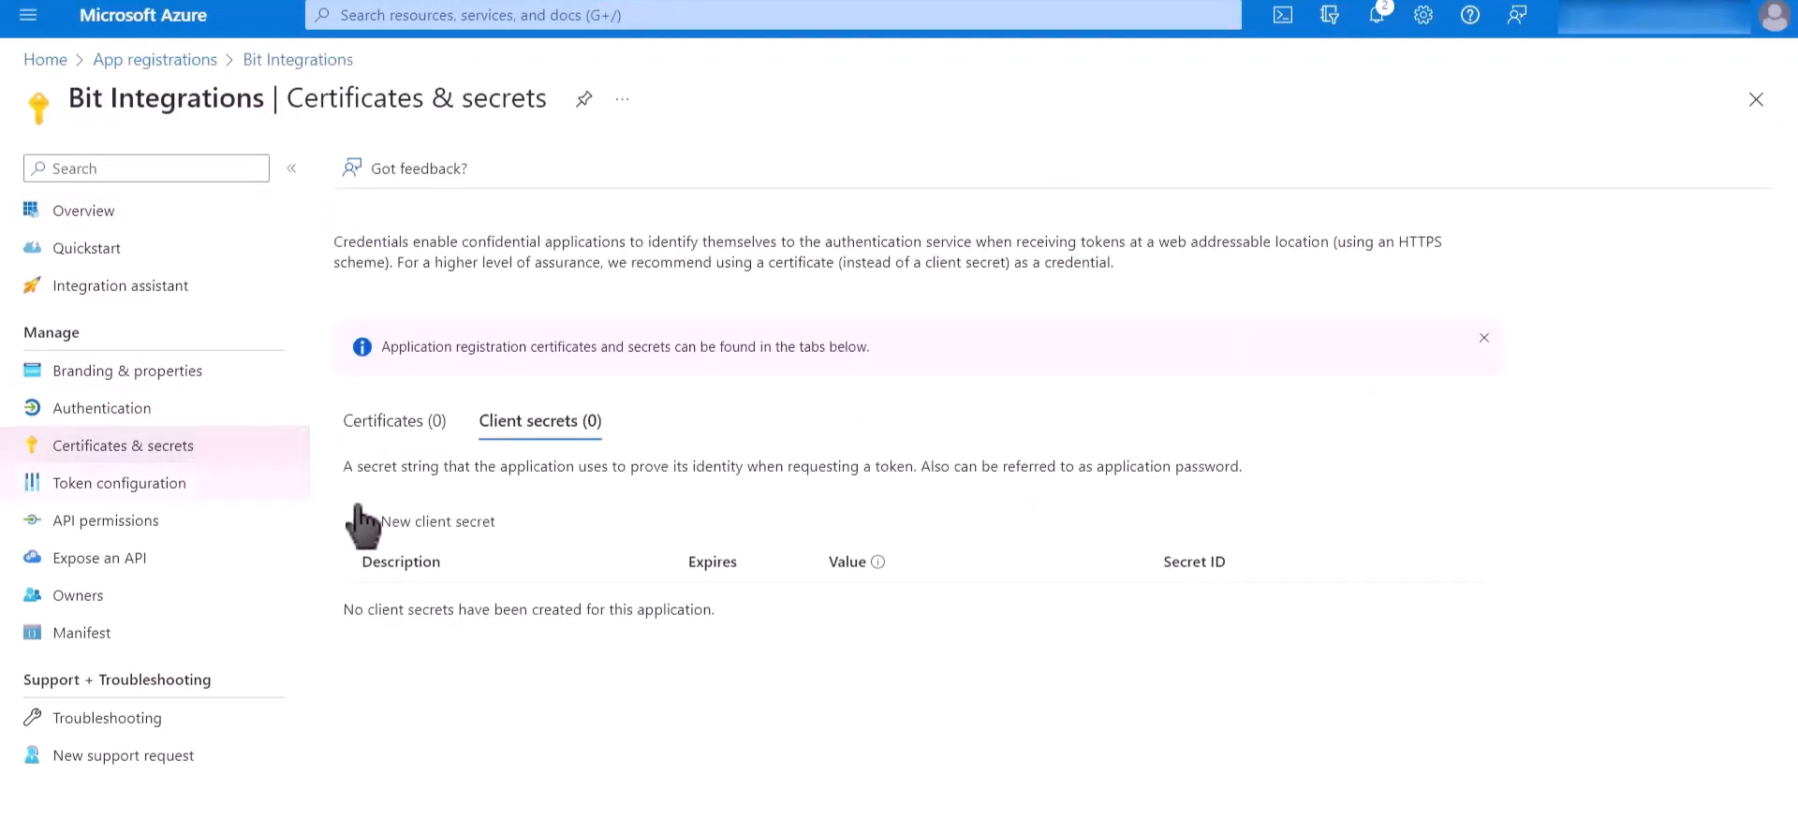
click(449, 526)
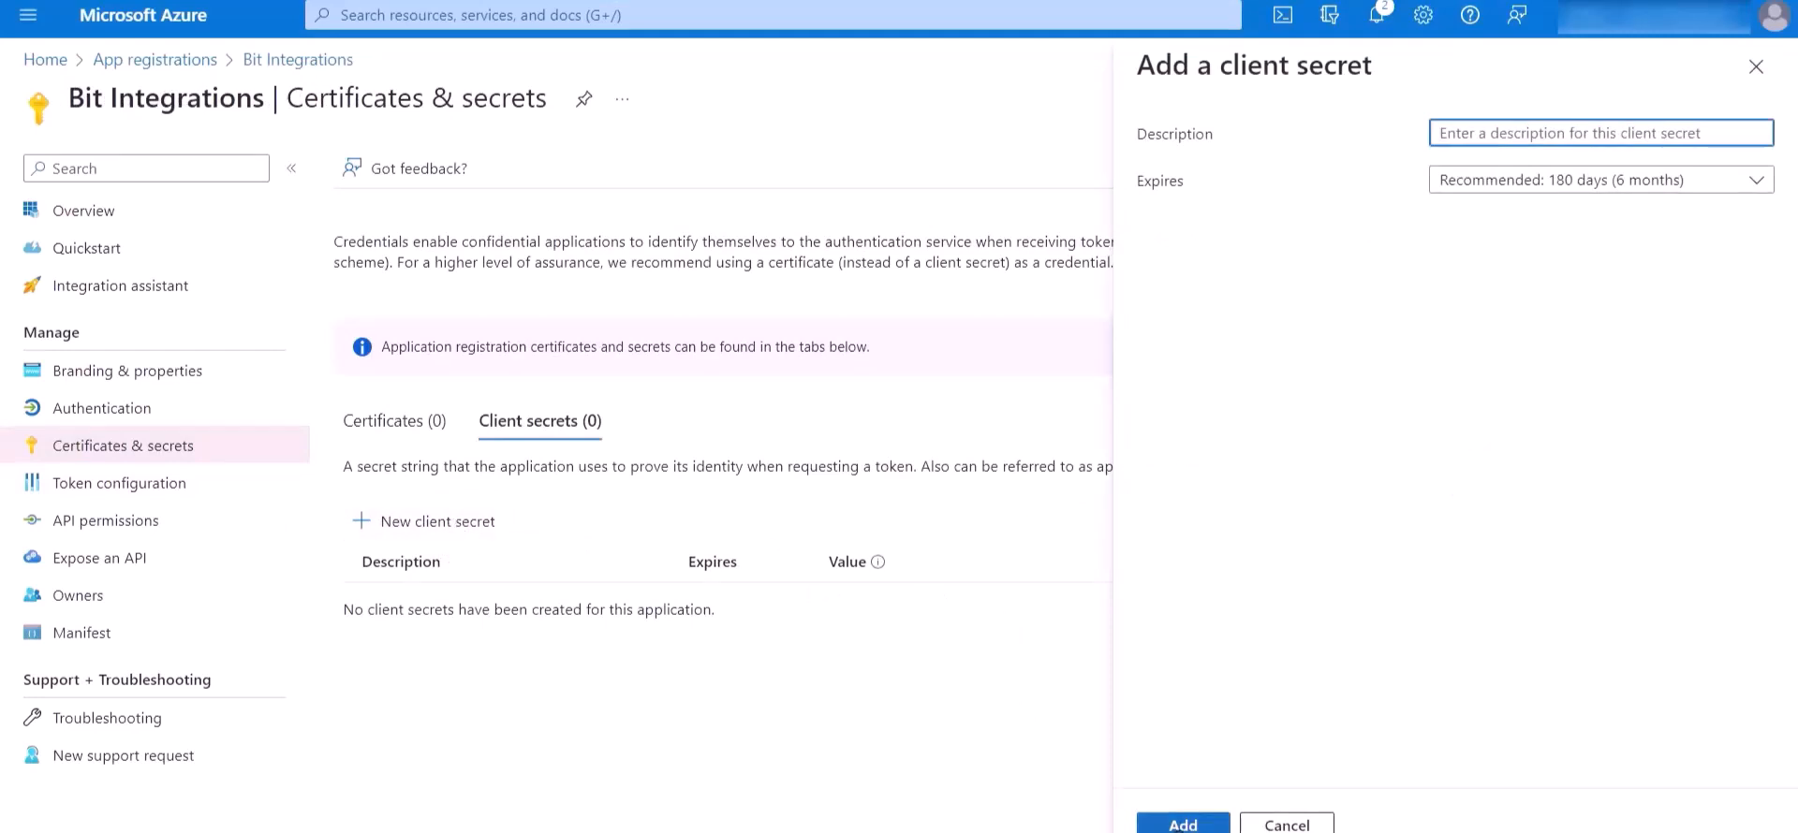
click(1182, 824)
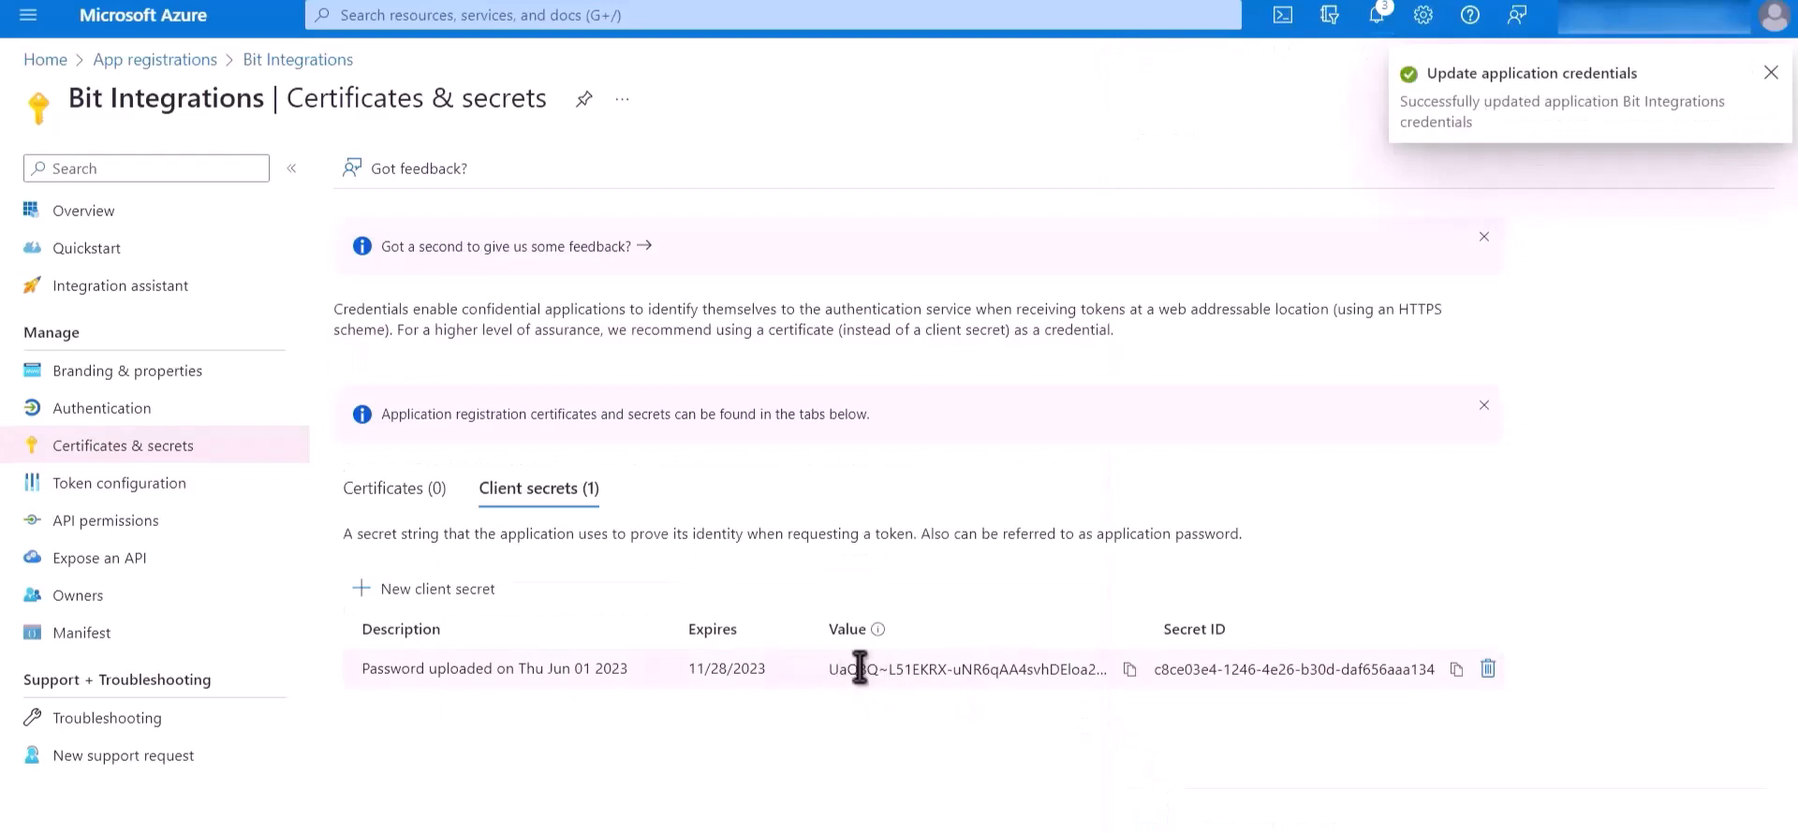
click(1129, 670)
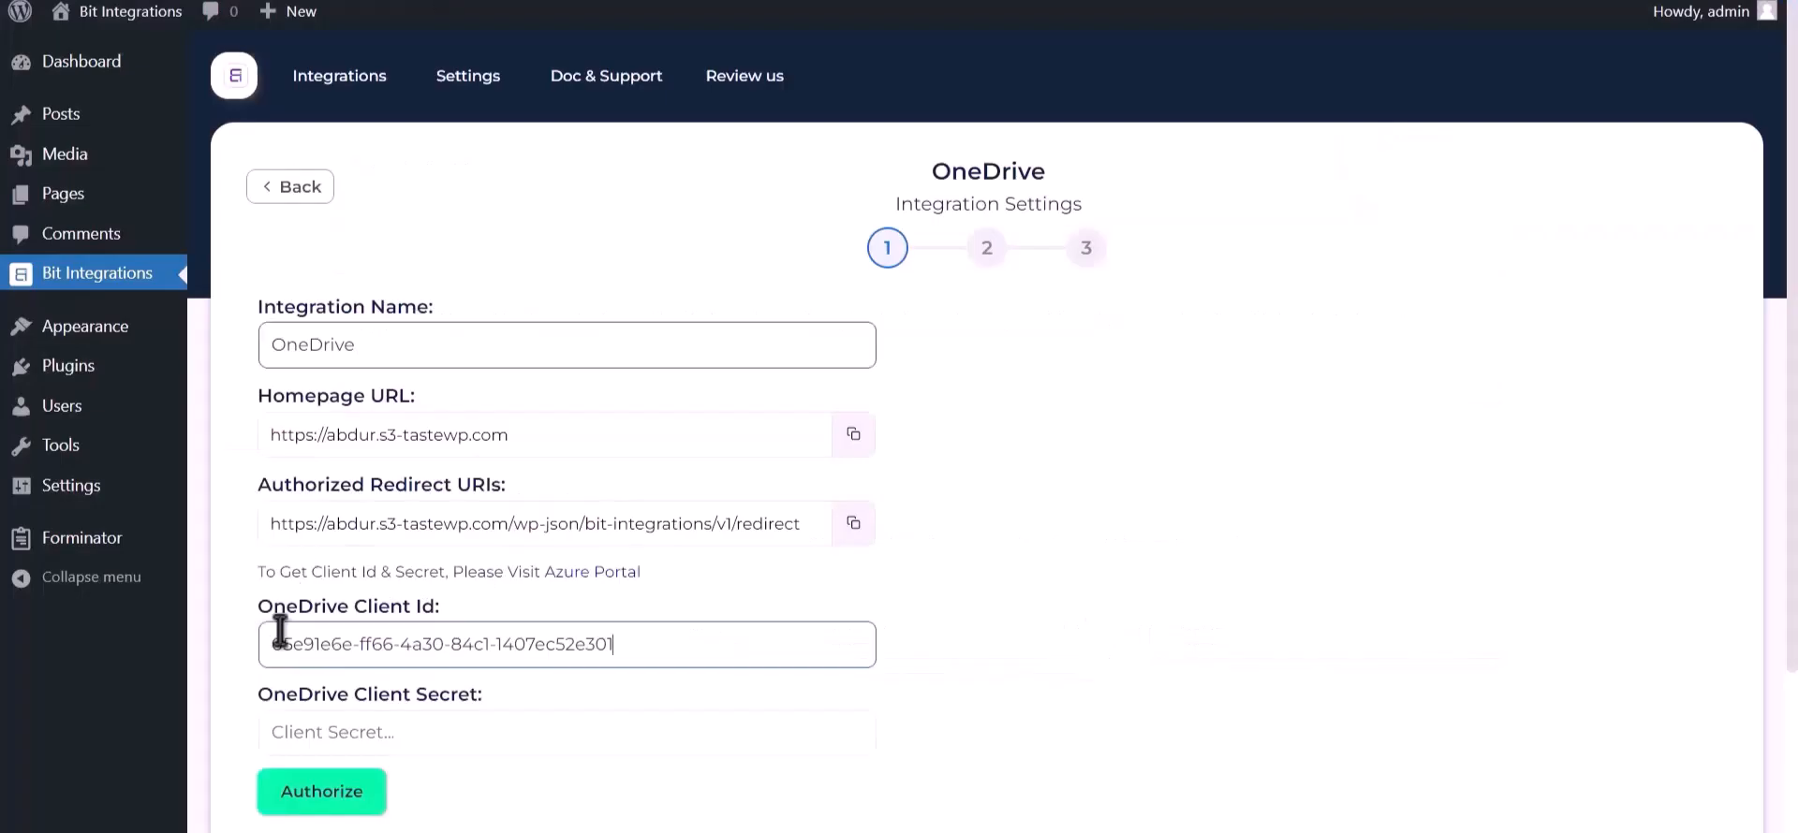
click(374, 732)
key(ctrl+v)
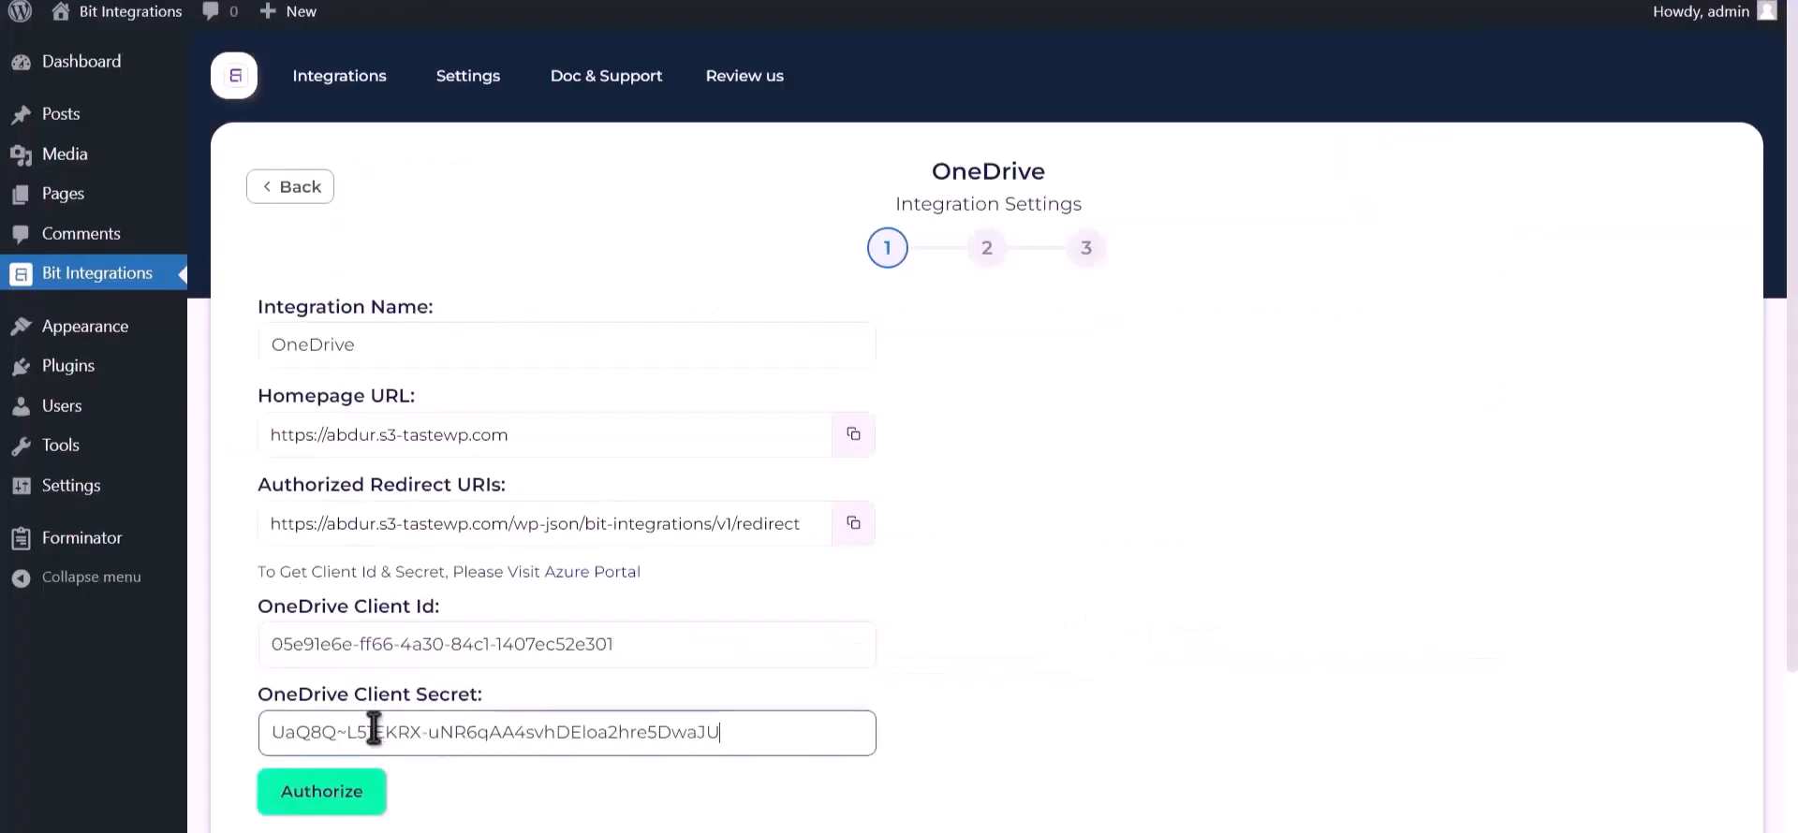
Step: Authorize the OneDrive connection and grant Bit Integrations the requested Microsoft account permissions
click(342, 792)
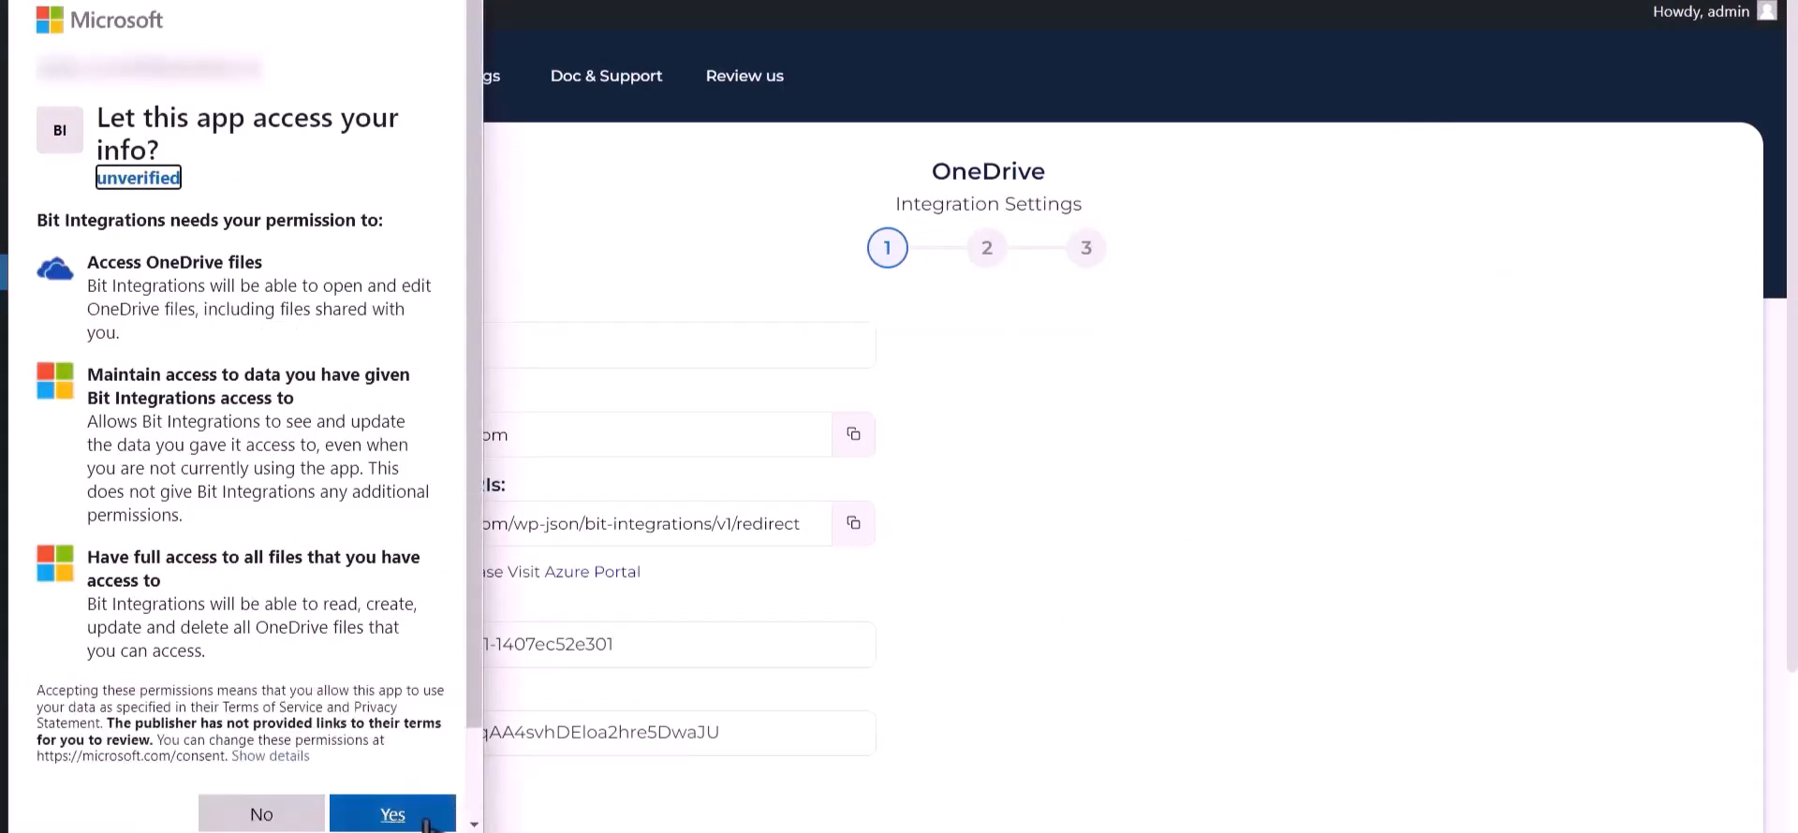
click(425, 823)
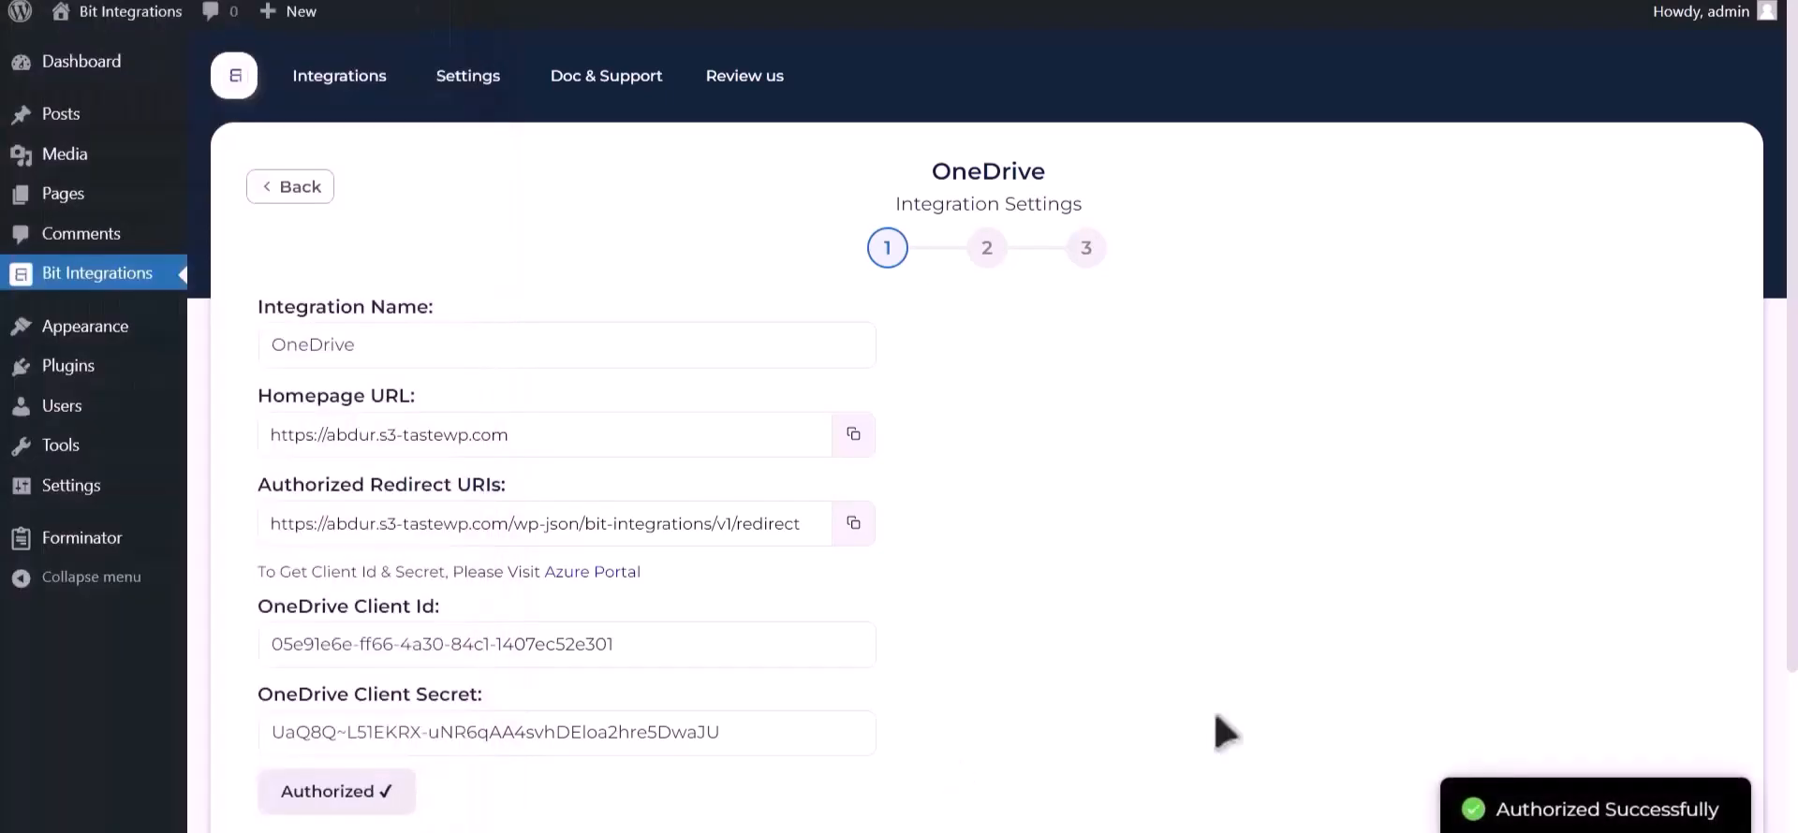
drag(1500, 807, 1721, 810)
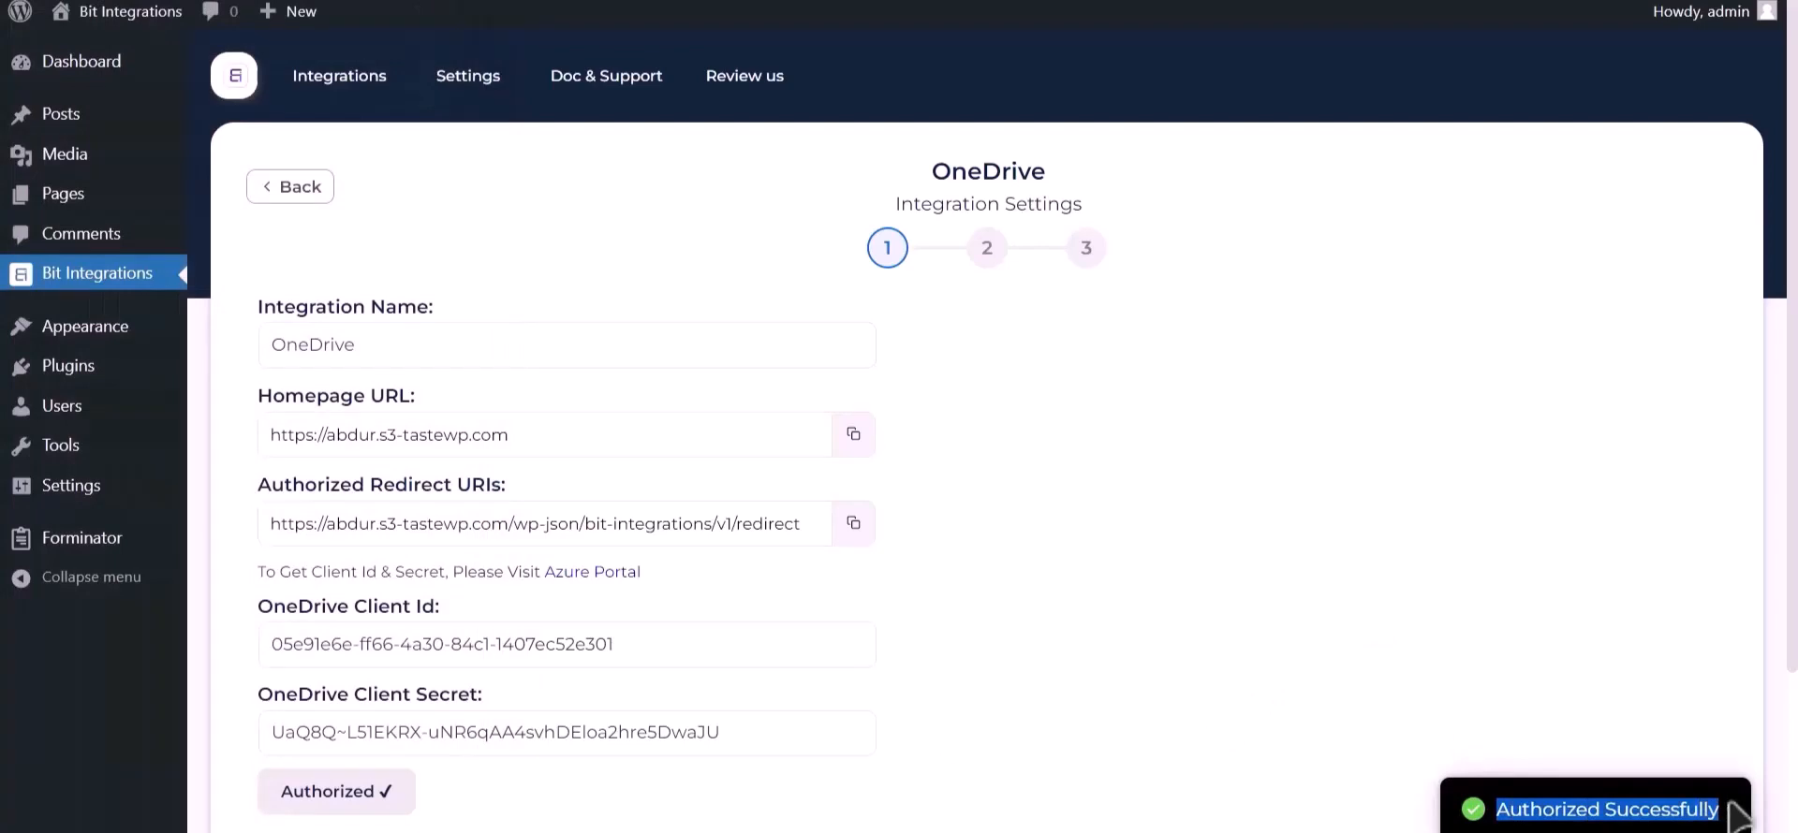
scroll(1466, 635, down, 3)
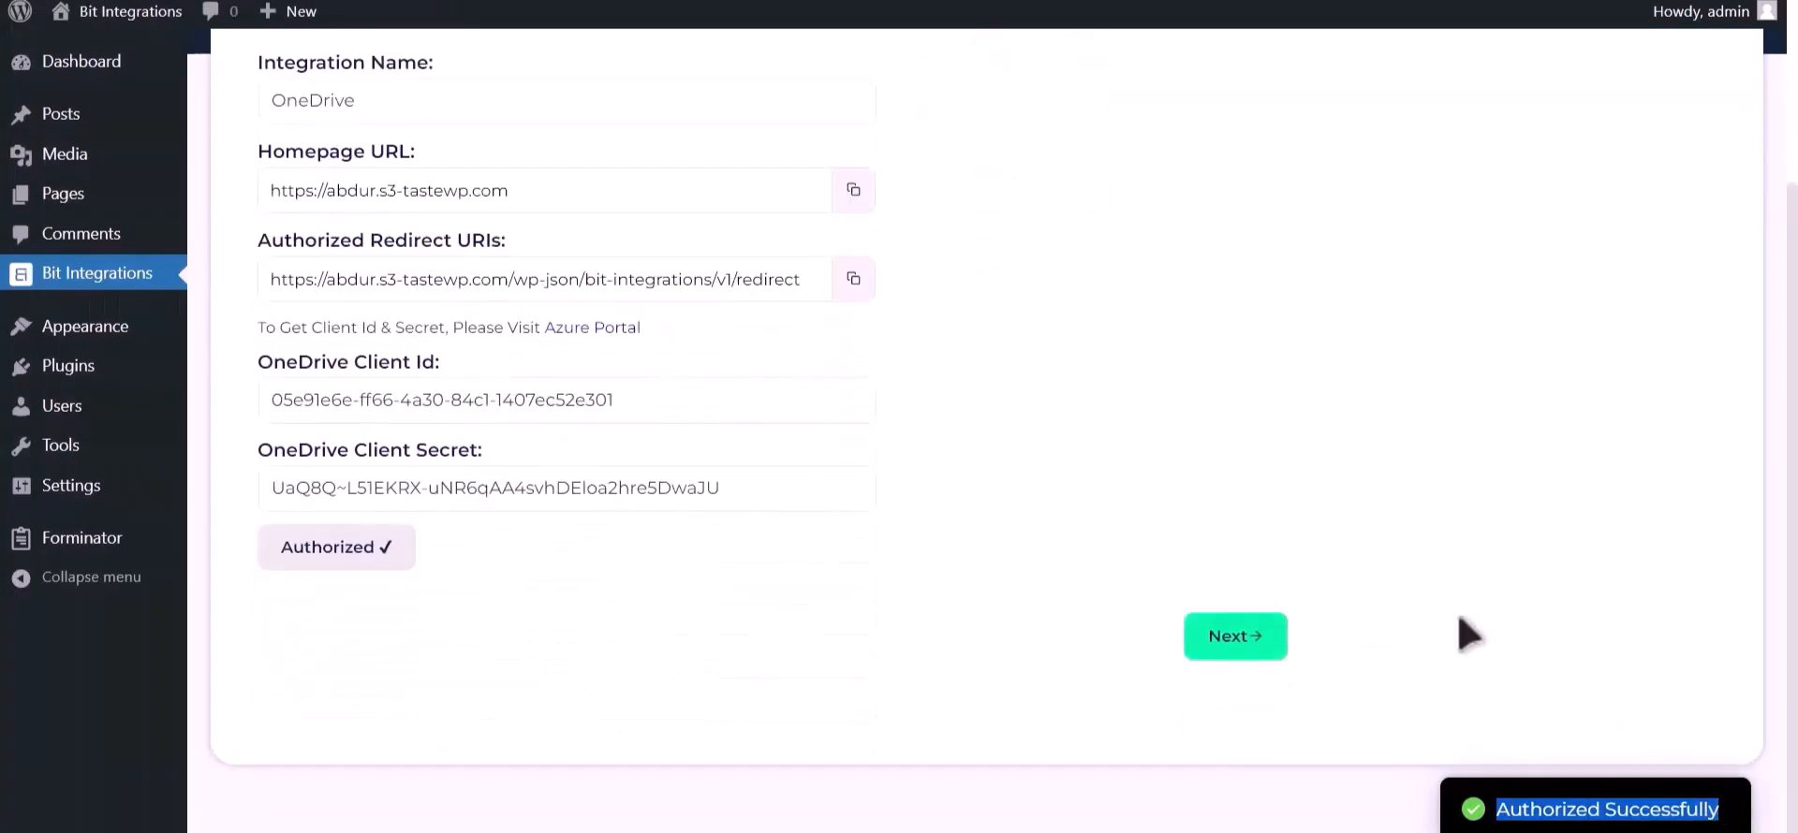
Step: Proceed to the second stage of the OneDrive integration settings and choose Bit Integrations as the destination folder
click(1252, 644)
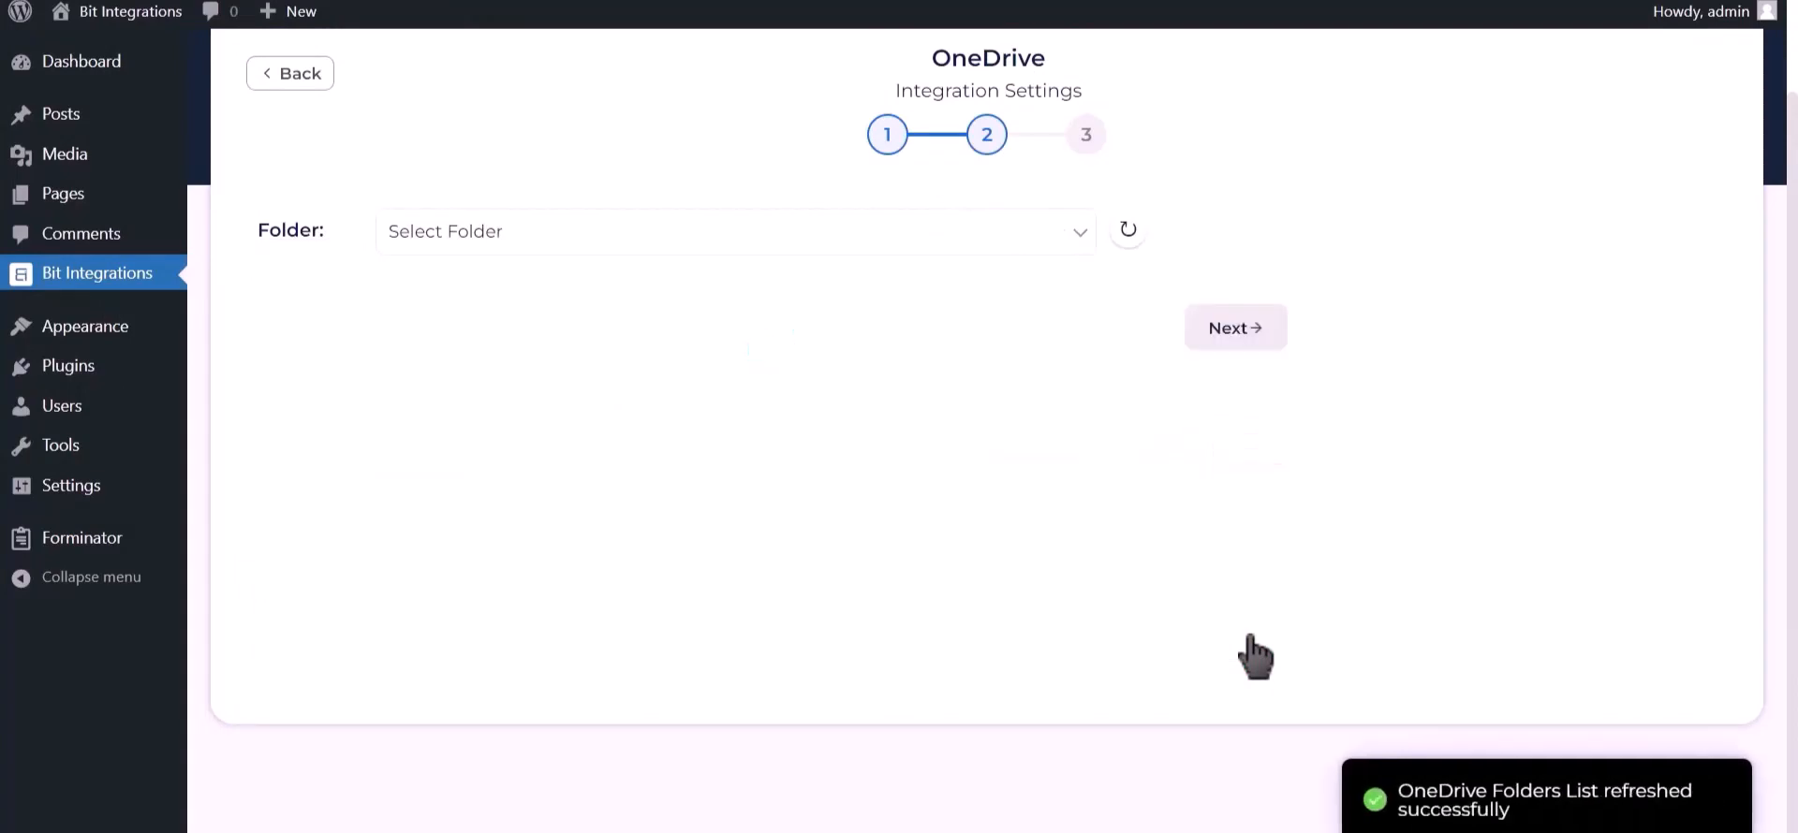
click(511, 234)
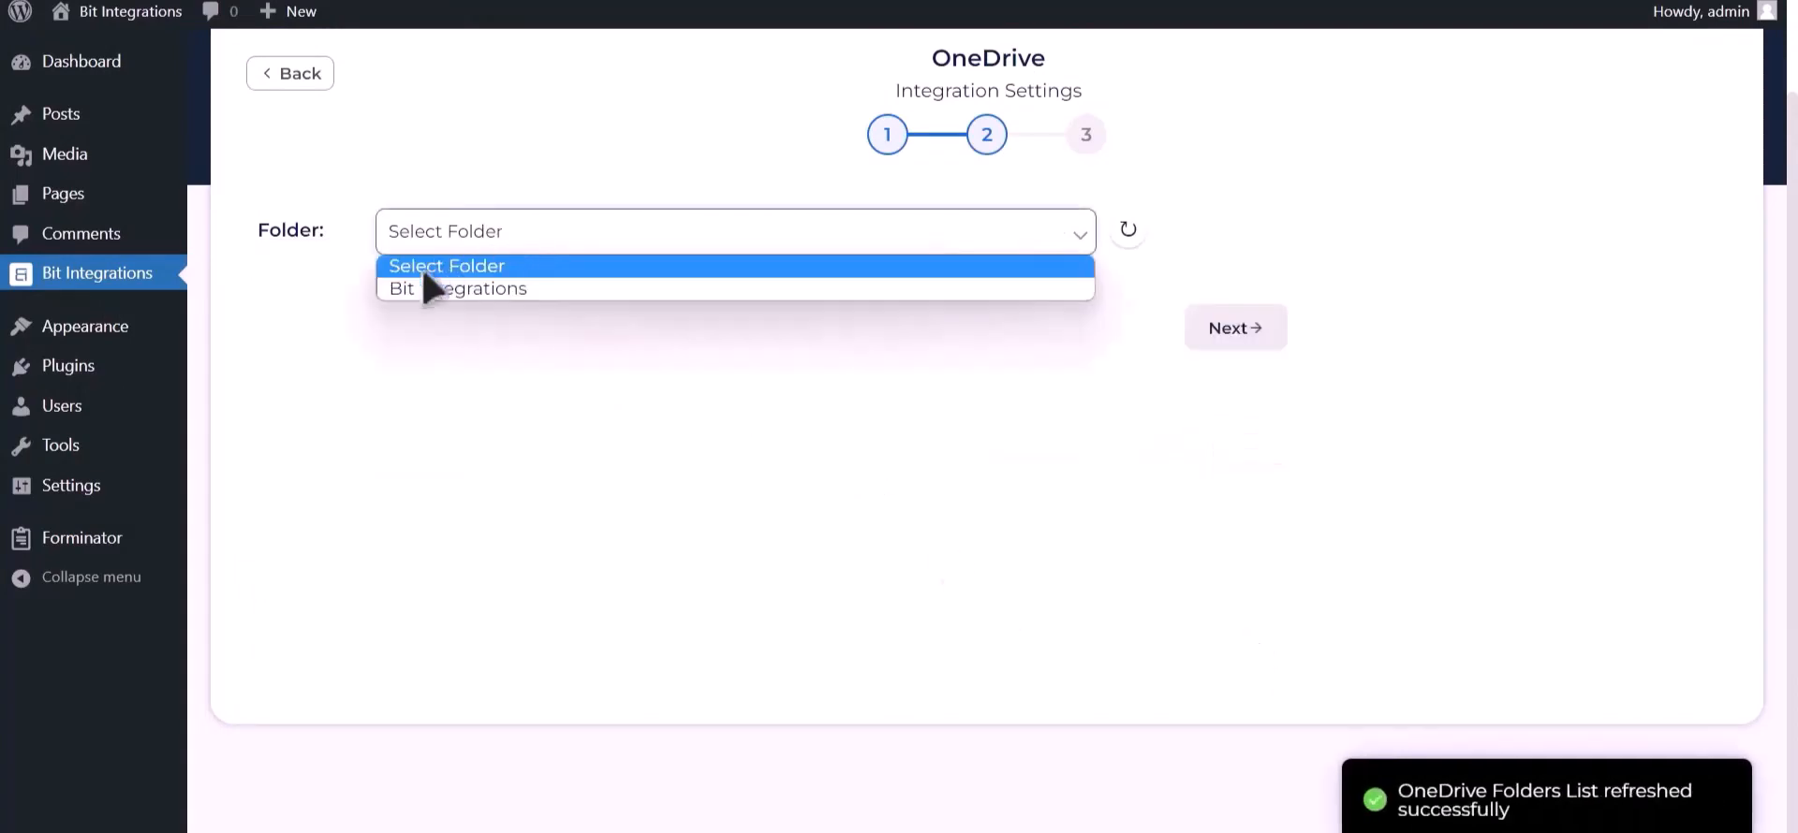
click(480, 292)
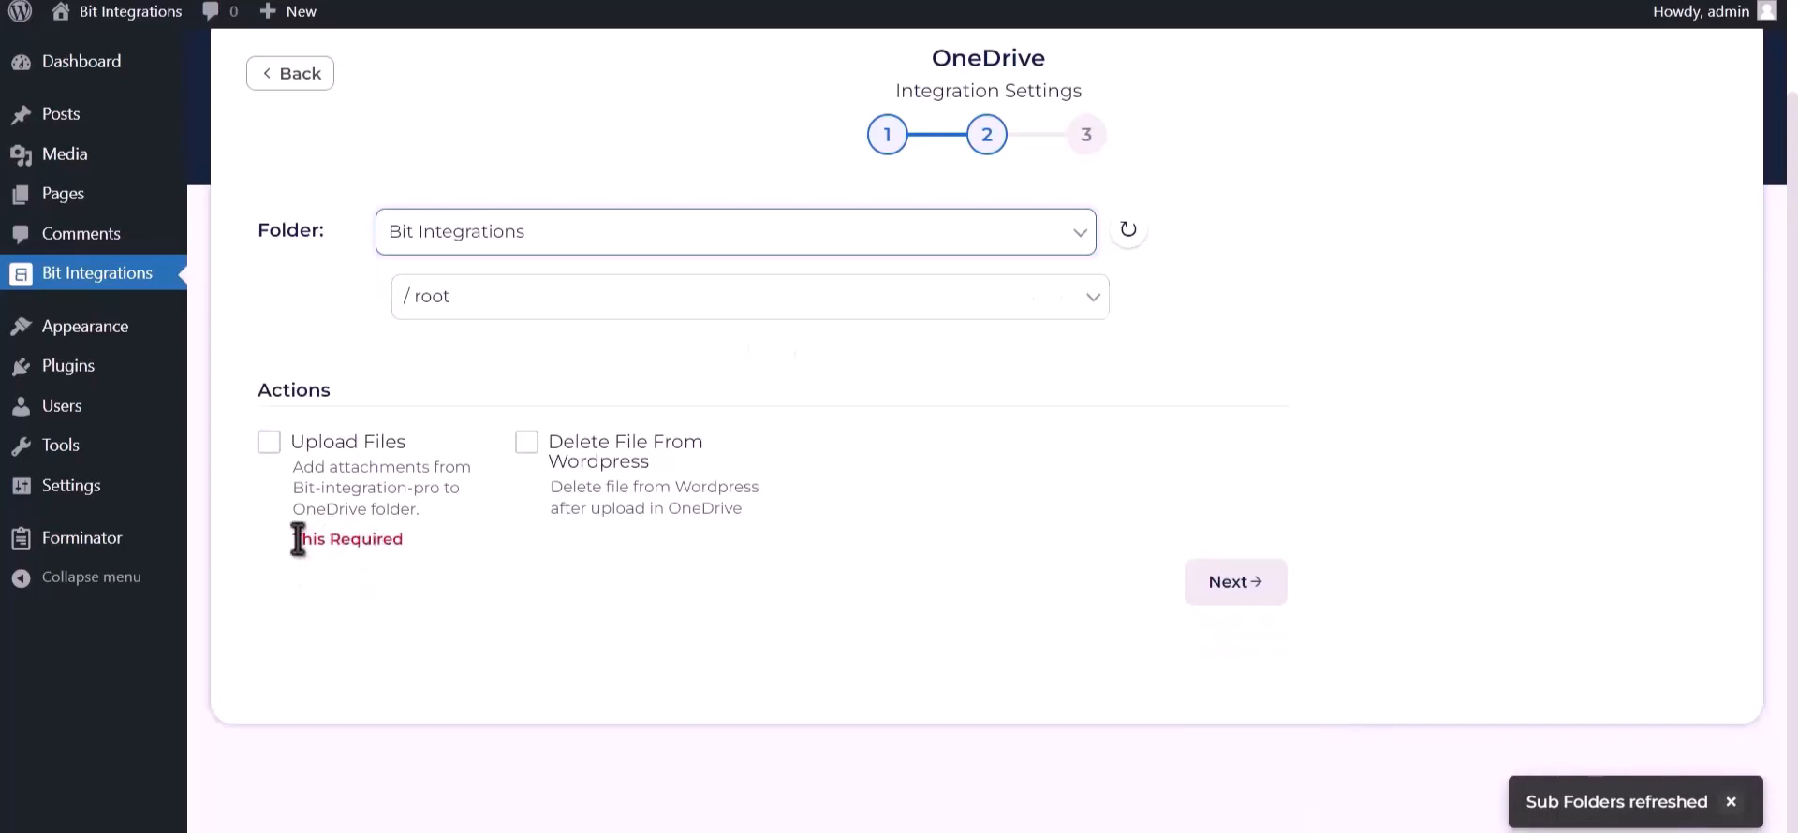
Step: Enable the Upload Files action with Upload file-1 as the attachment field, and finish and save the integration
drag(292, 539, 405, 539)
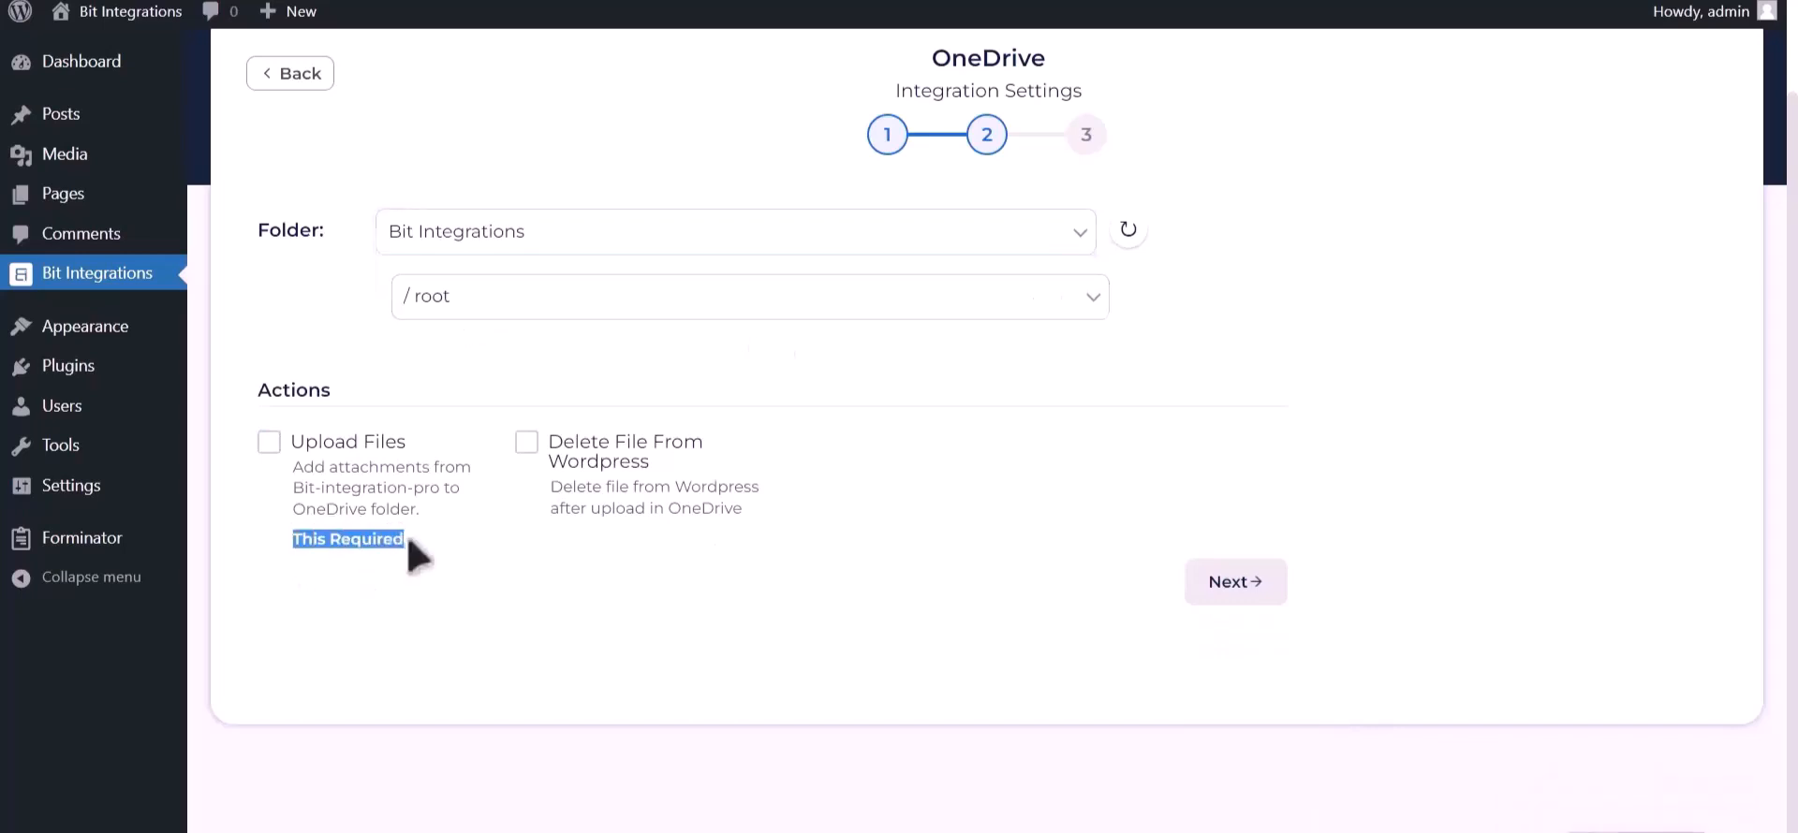
click(270, 443)
click(1036, 433)
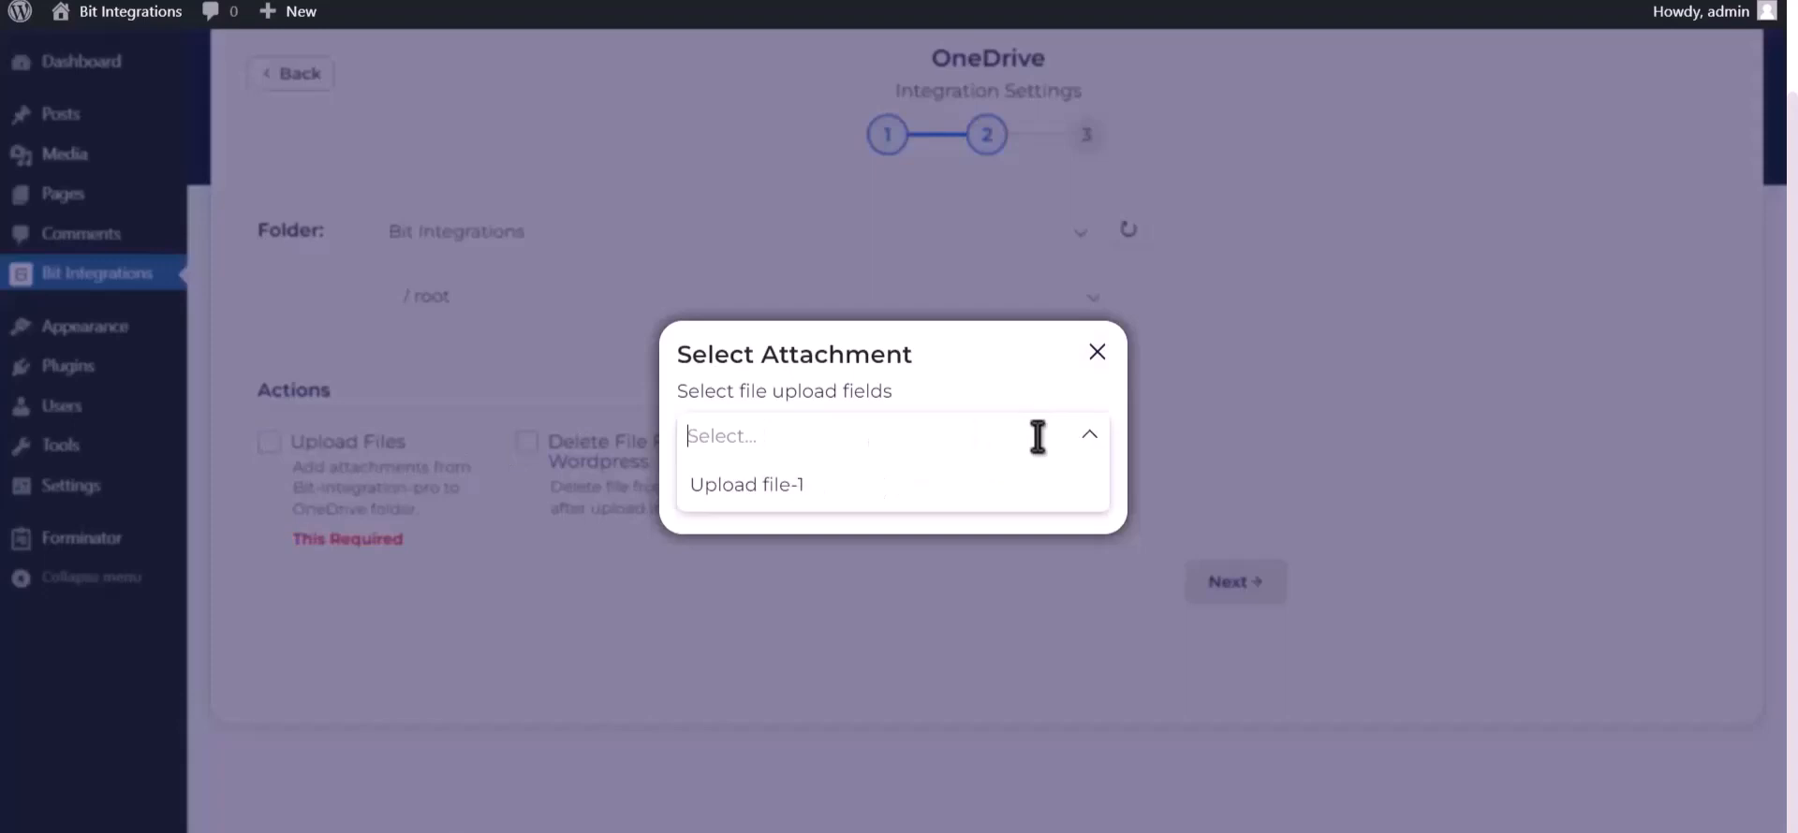
click(1000, 486)
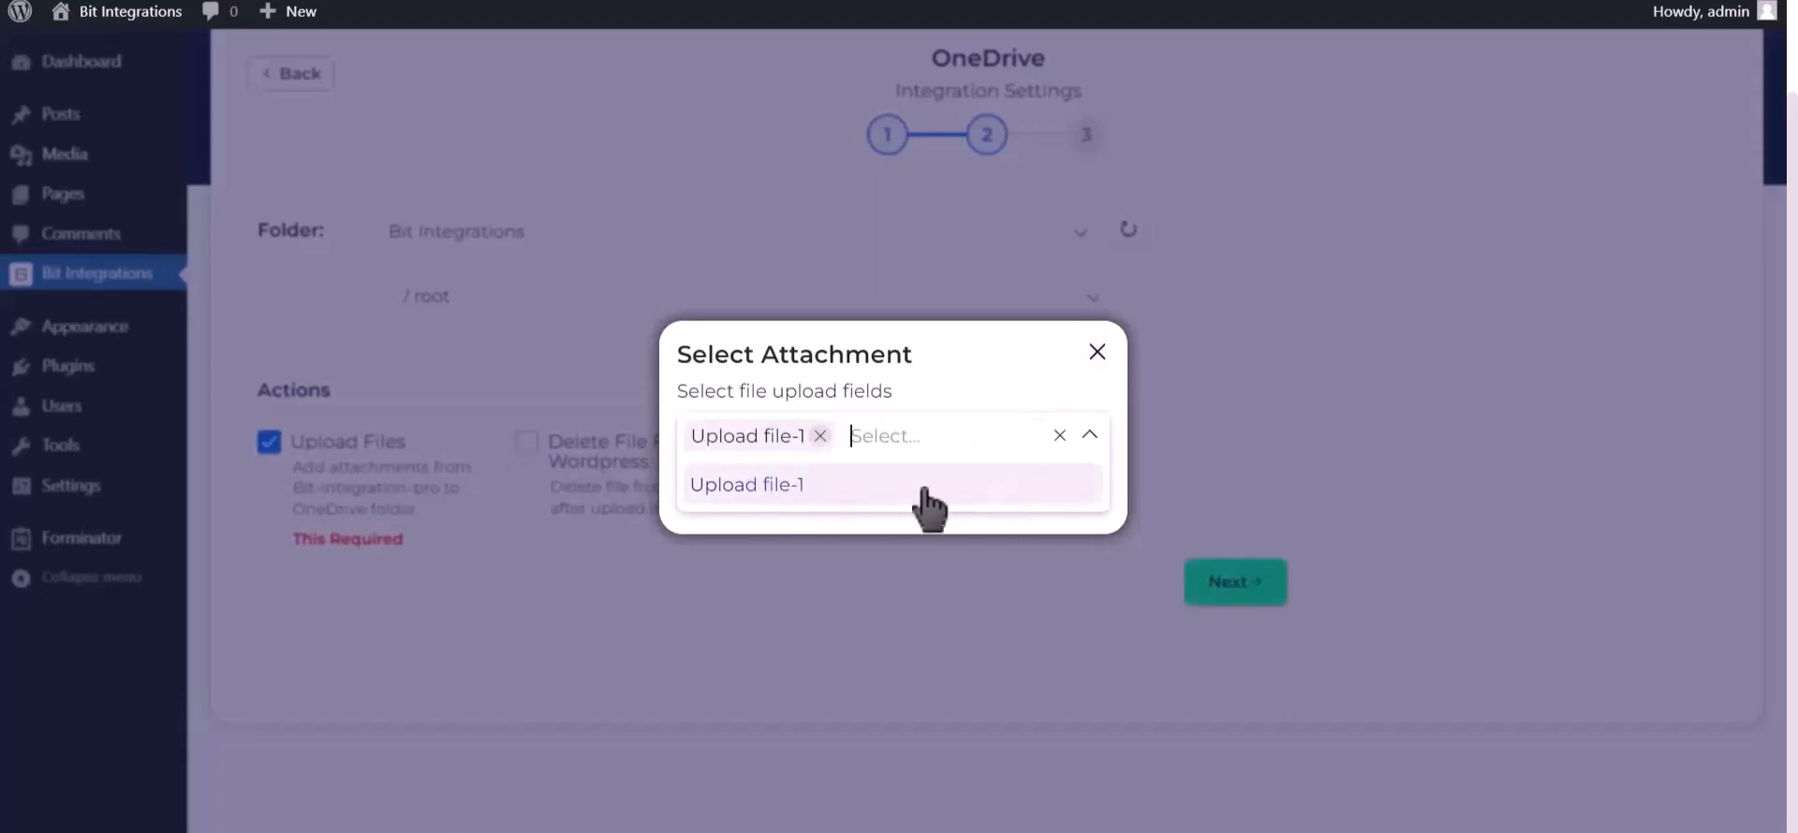
click(1090, 436)
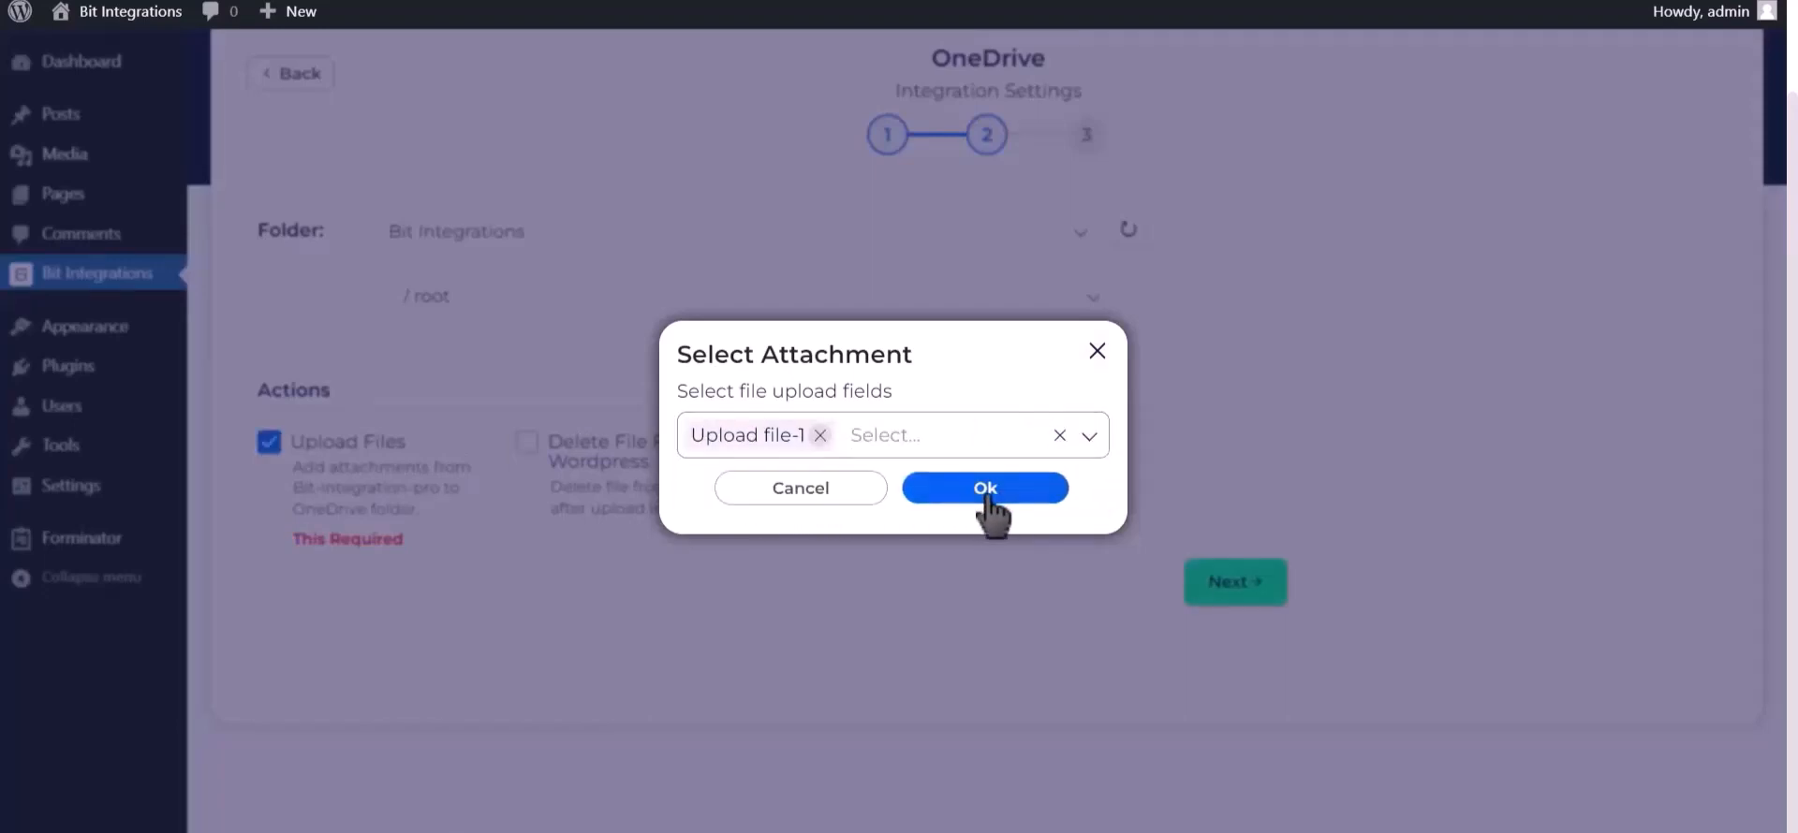
click(984, 491)
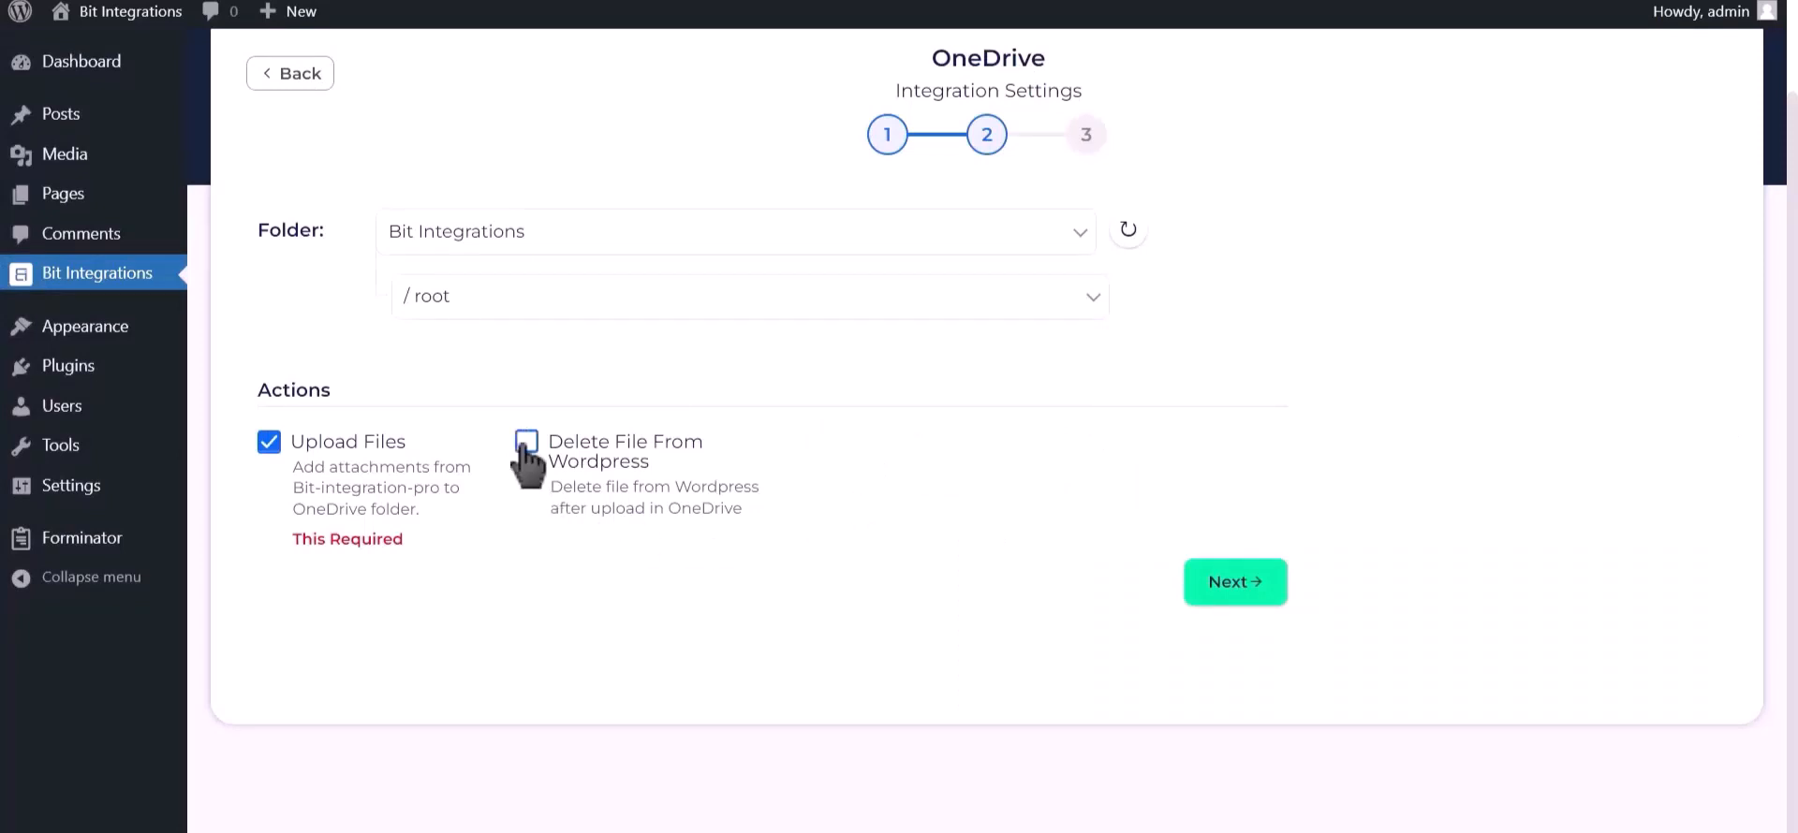
click(1241, 588)
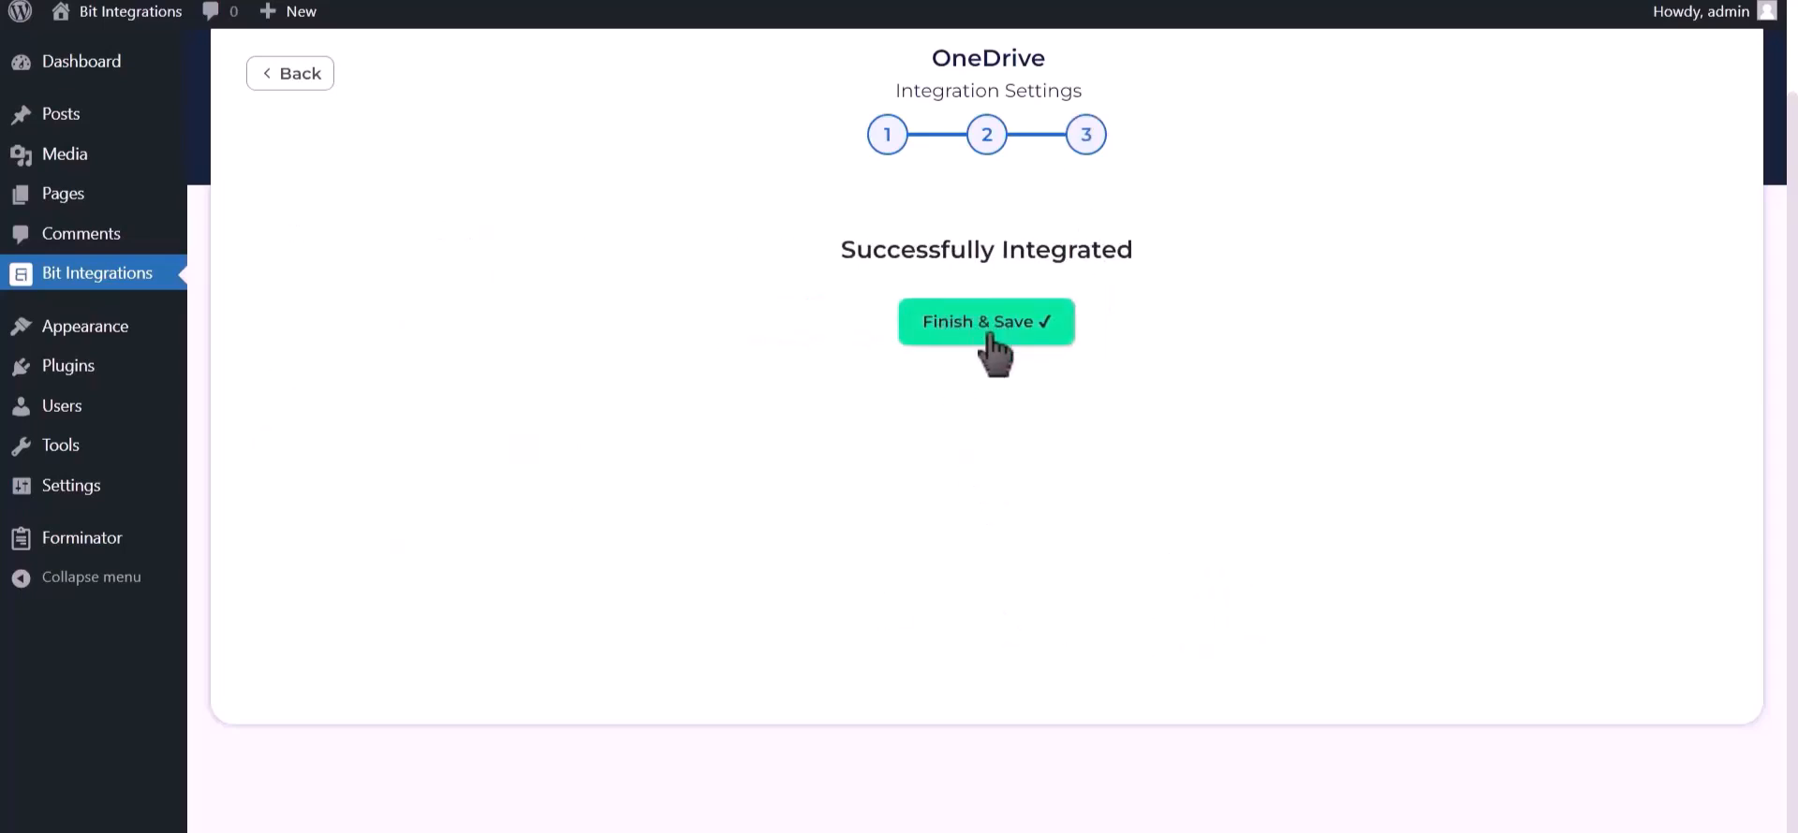
click(987, 335)
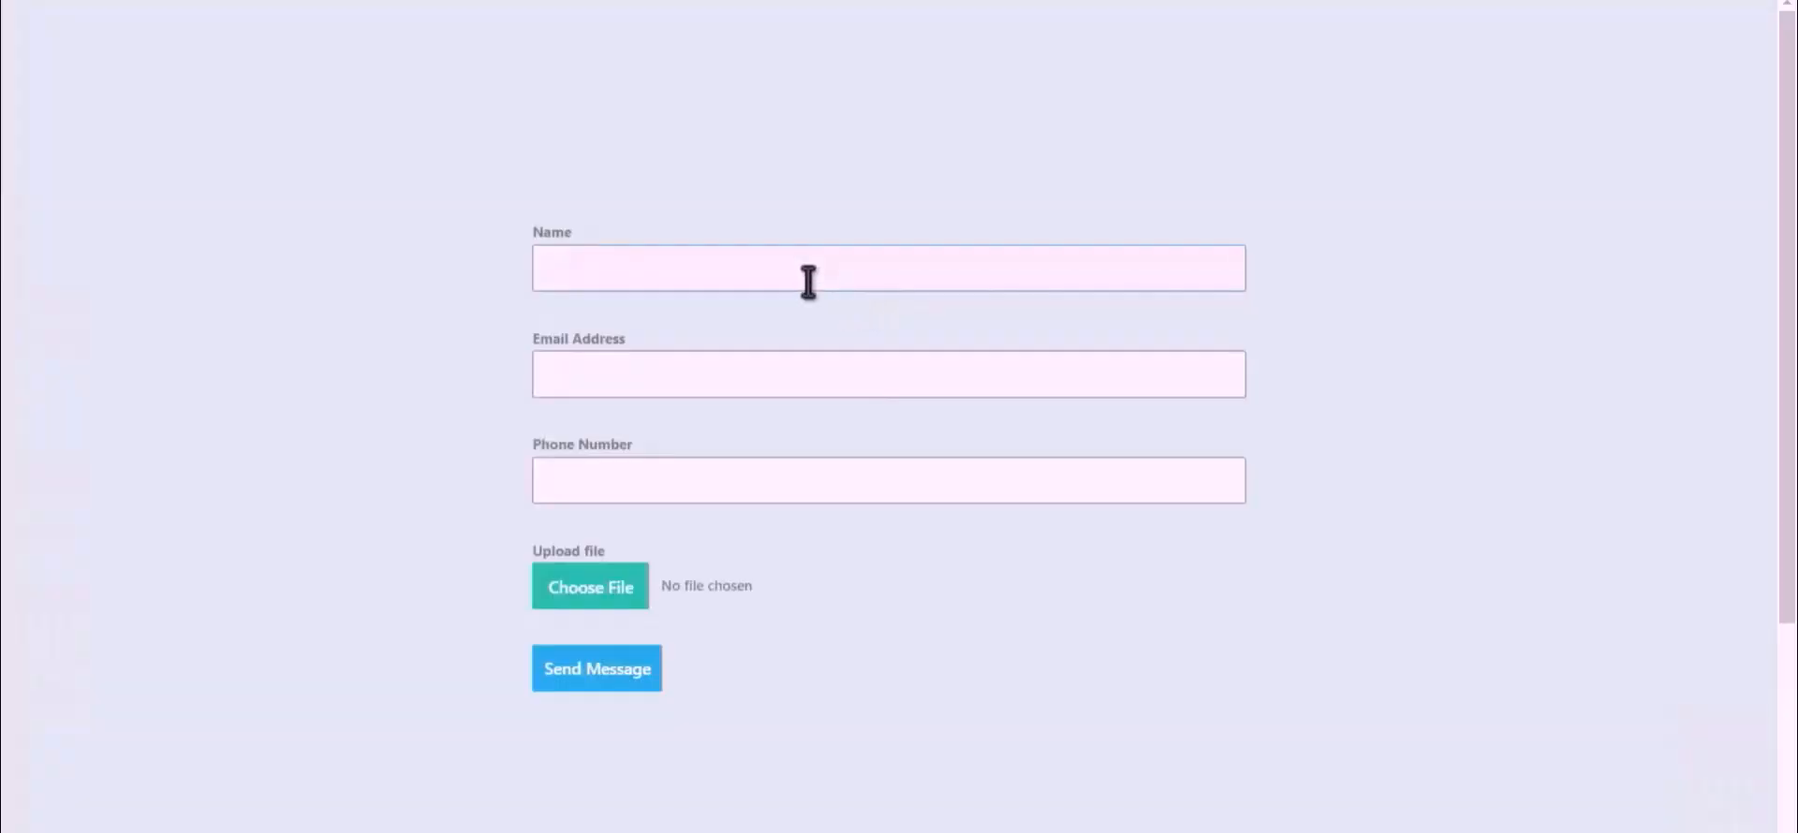
Step: Fill in the test form with the name "Bit Integrations", the contact's email address and a phone number
click(870, 271)
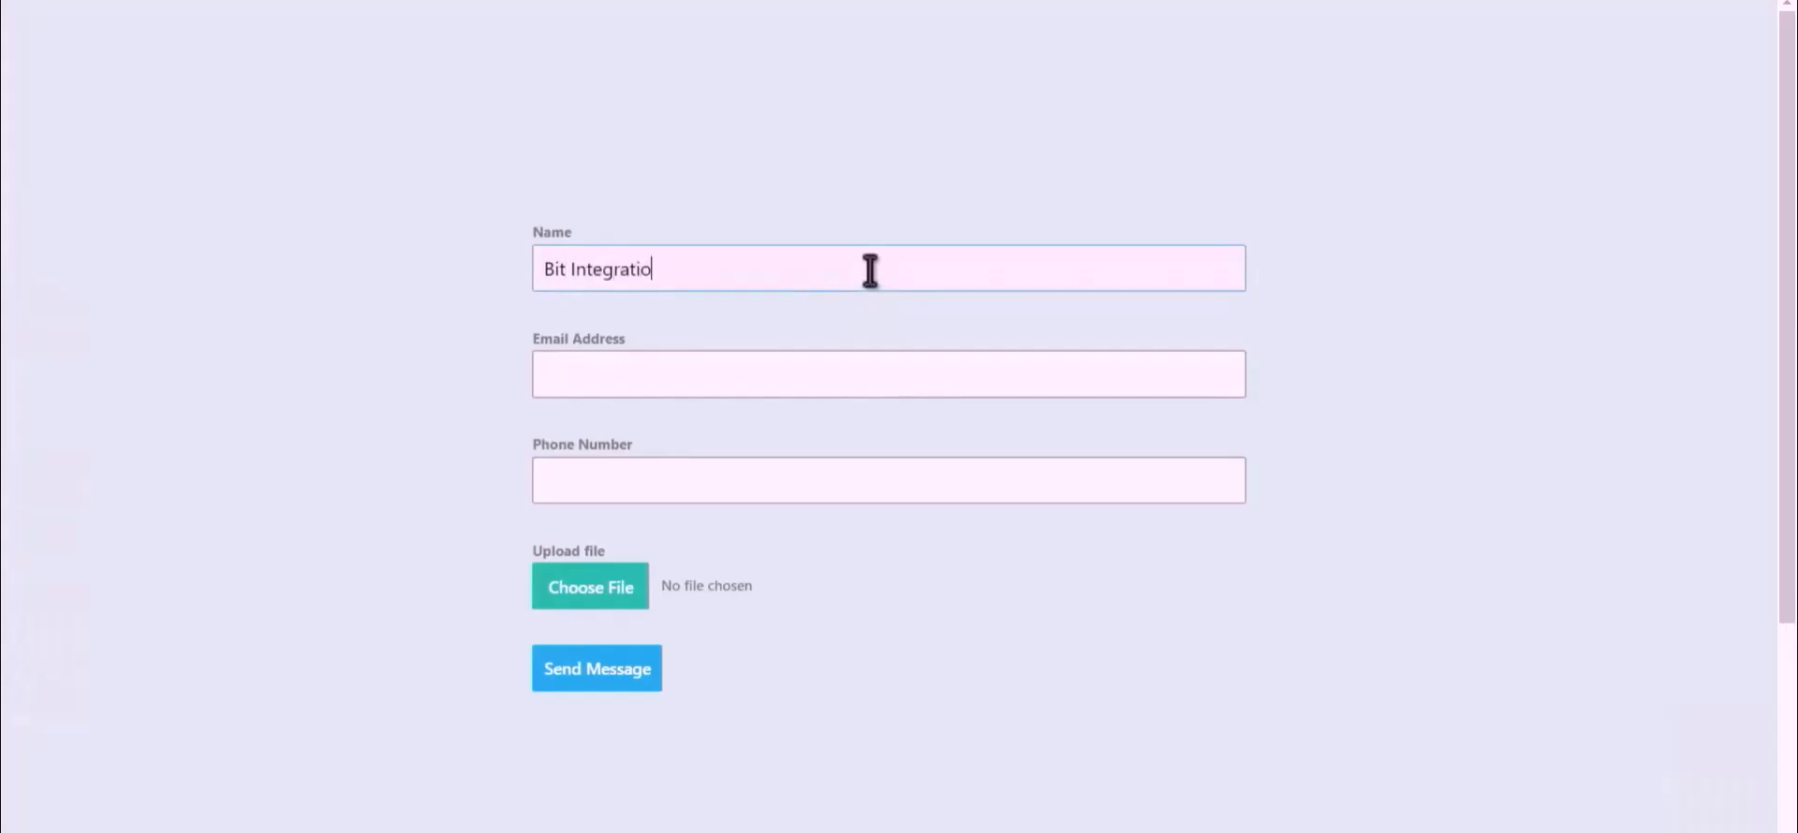
click(871, 368)
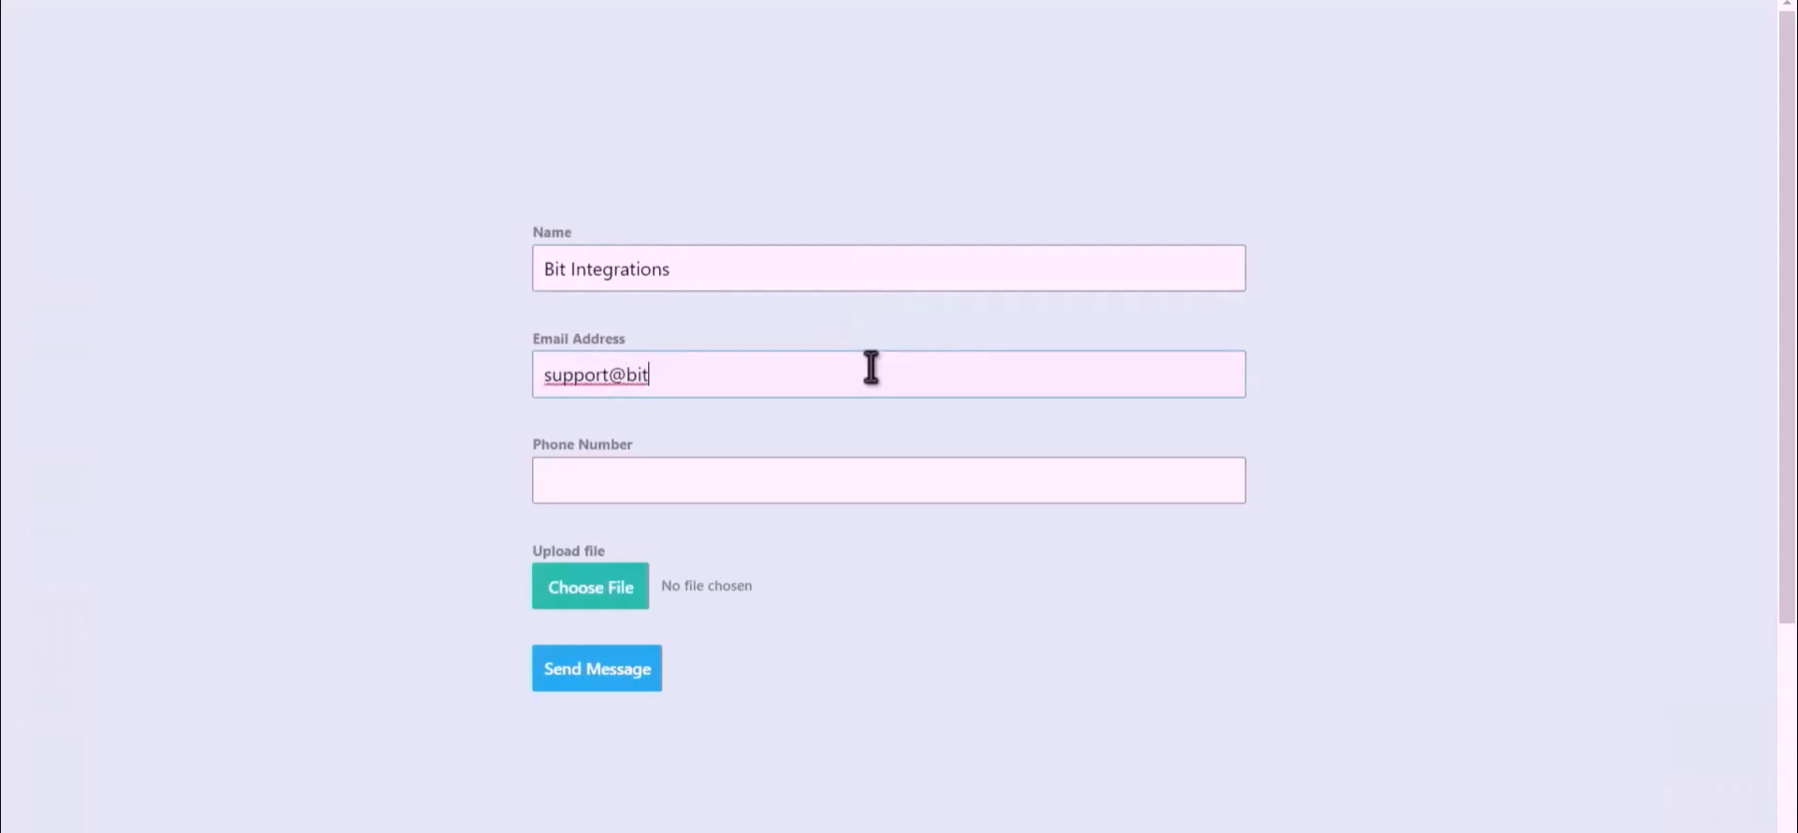
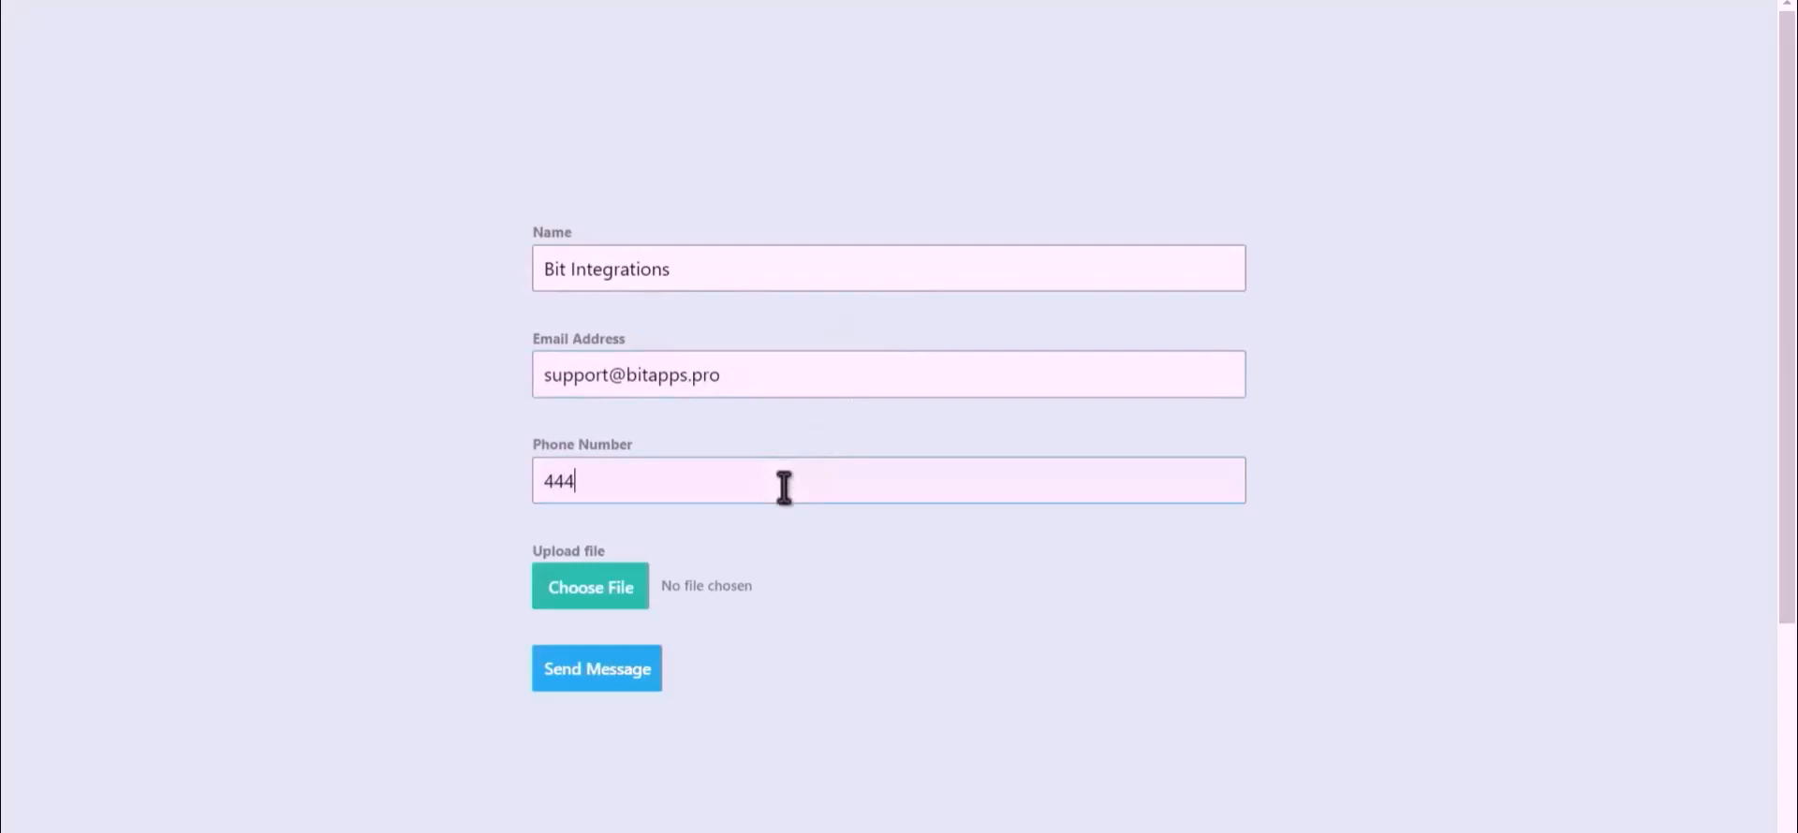
text(666)
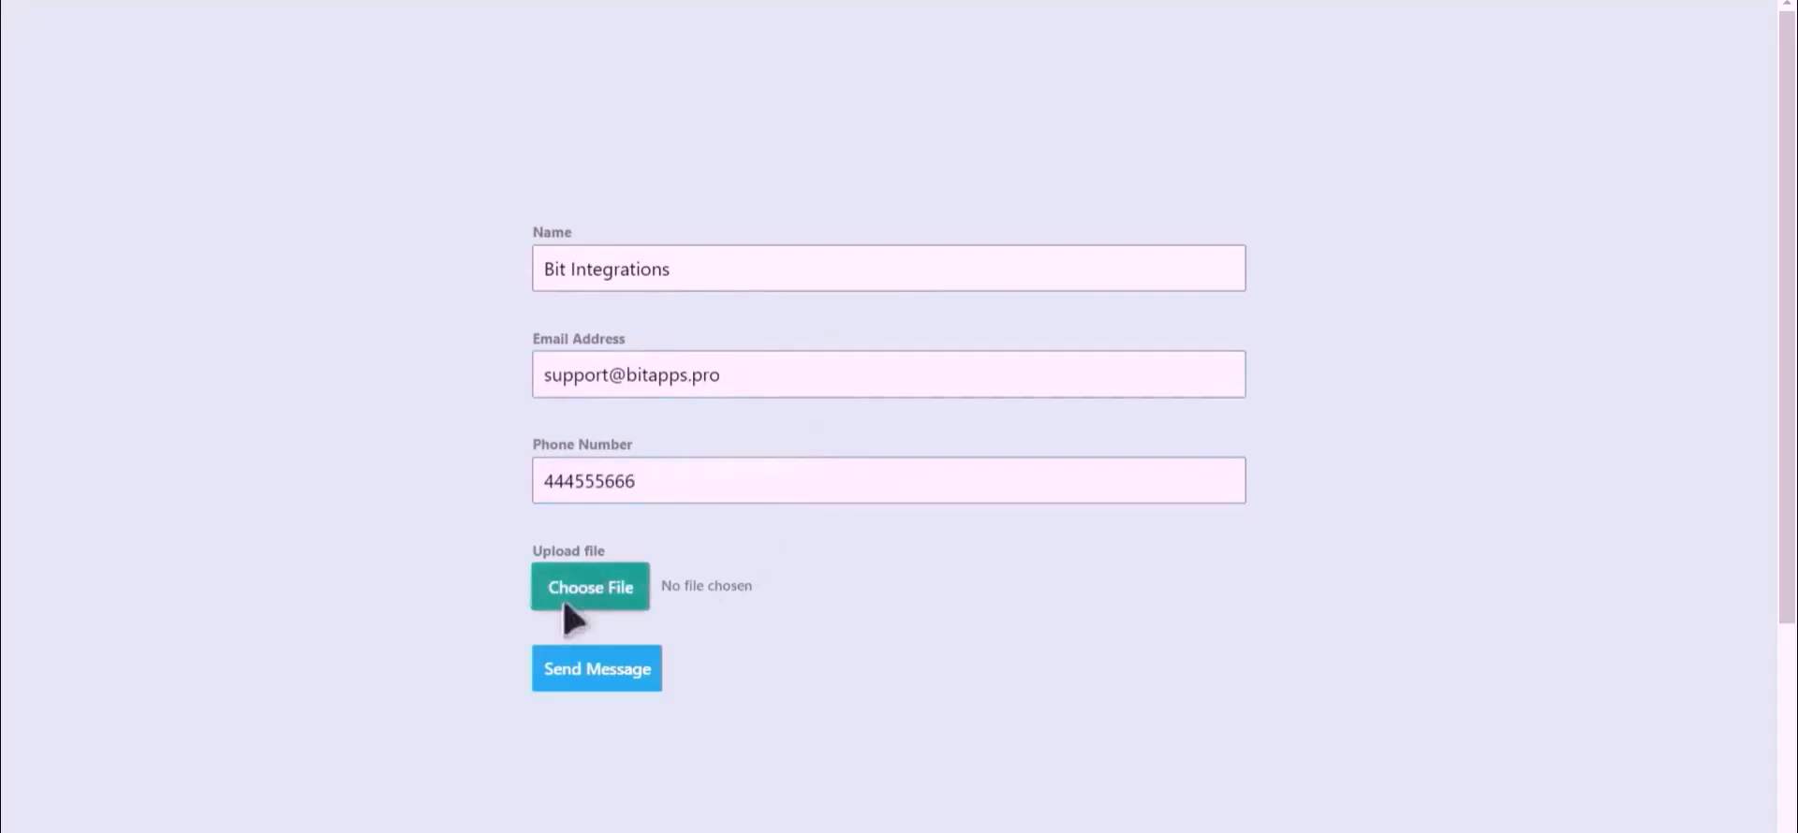
Step: Attach the Bit Integrations image from the Desktop to the form's file upload field and submit the form
click(592, 596)
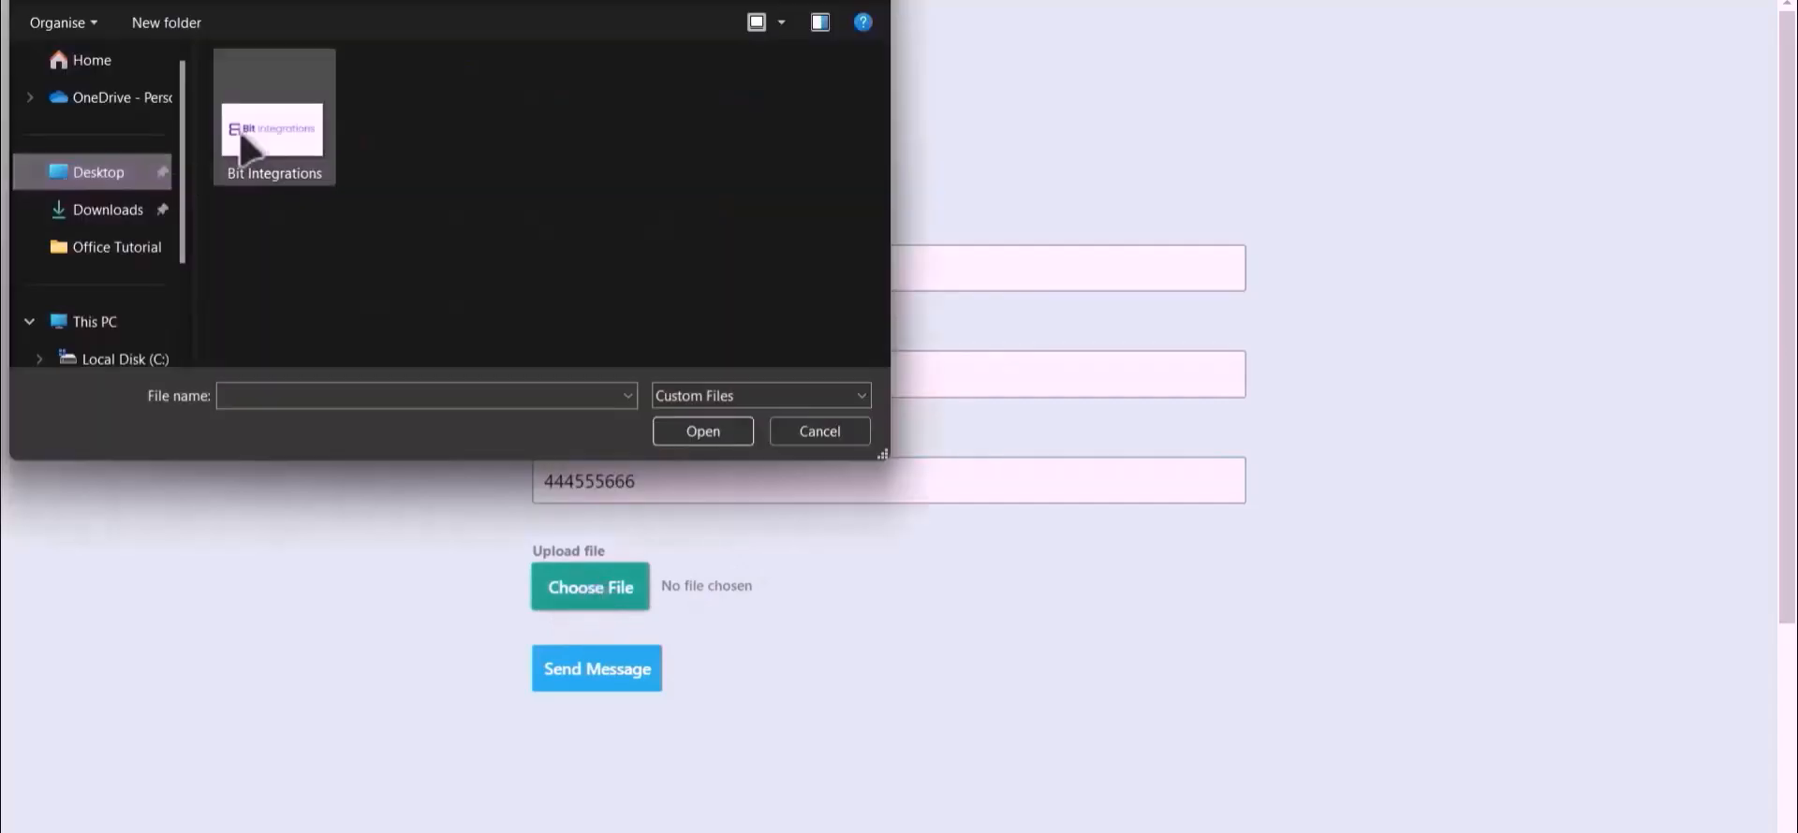
click(262, 159)
double_click(265, 167)
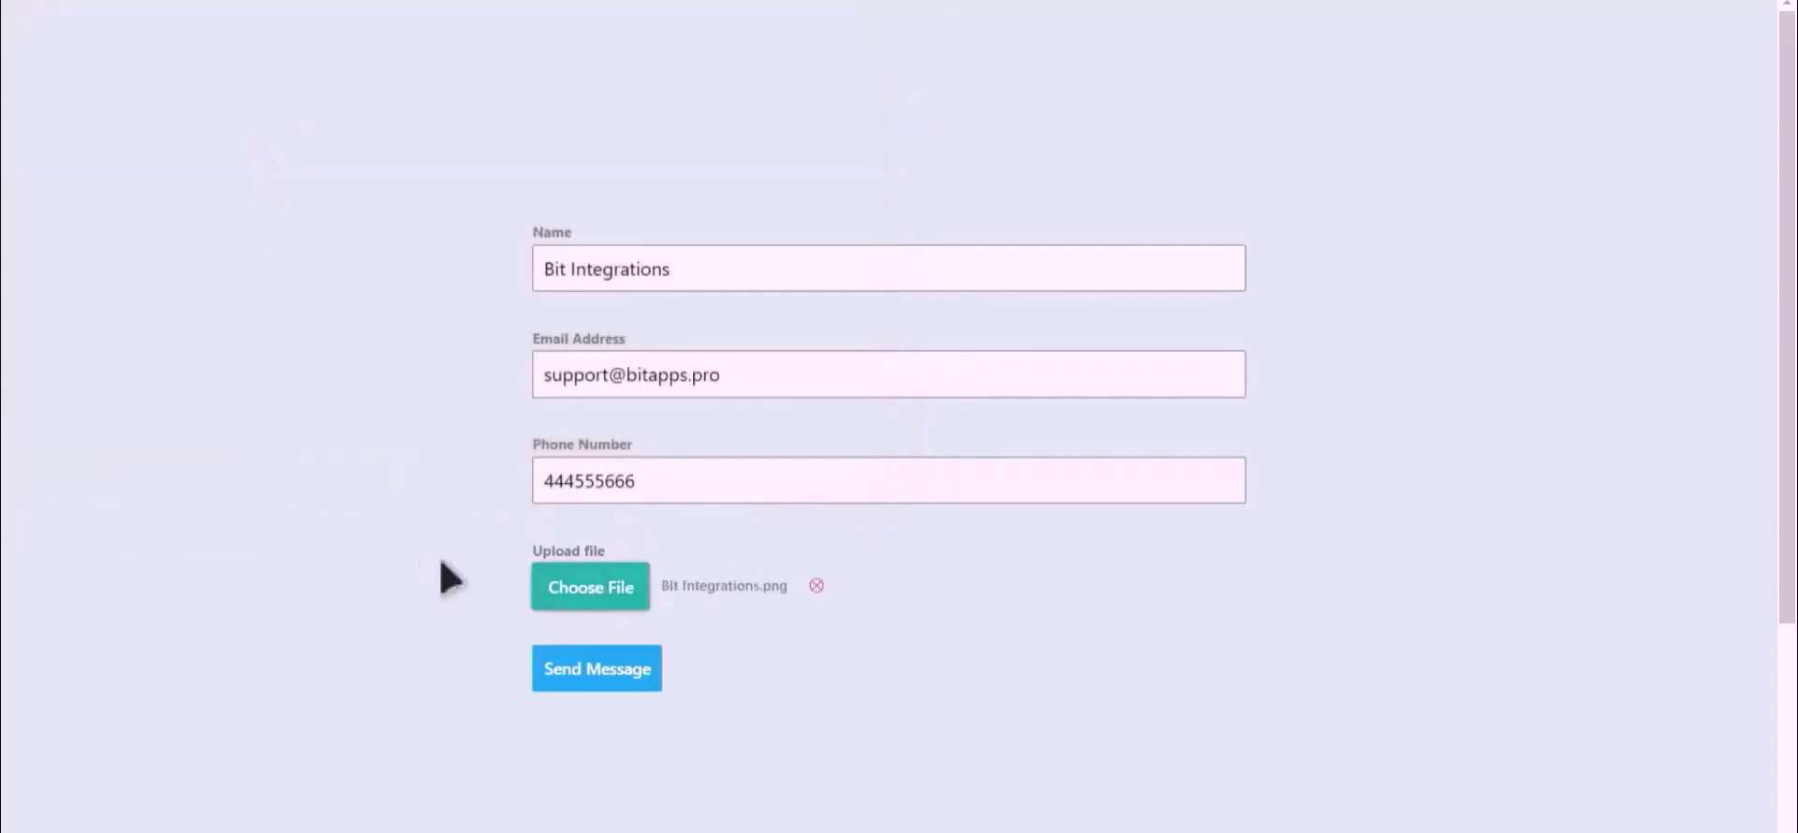
click(596, 671)
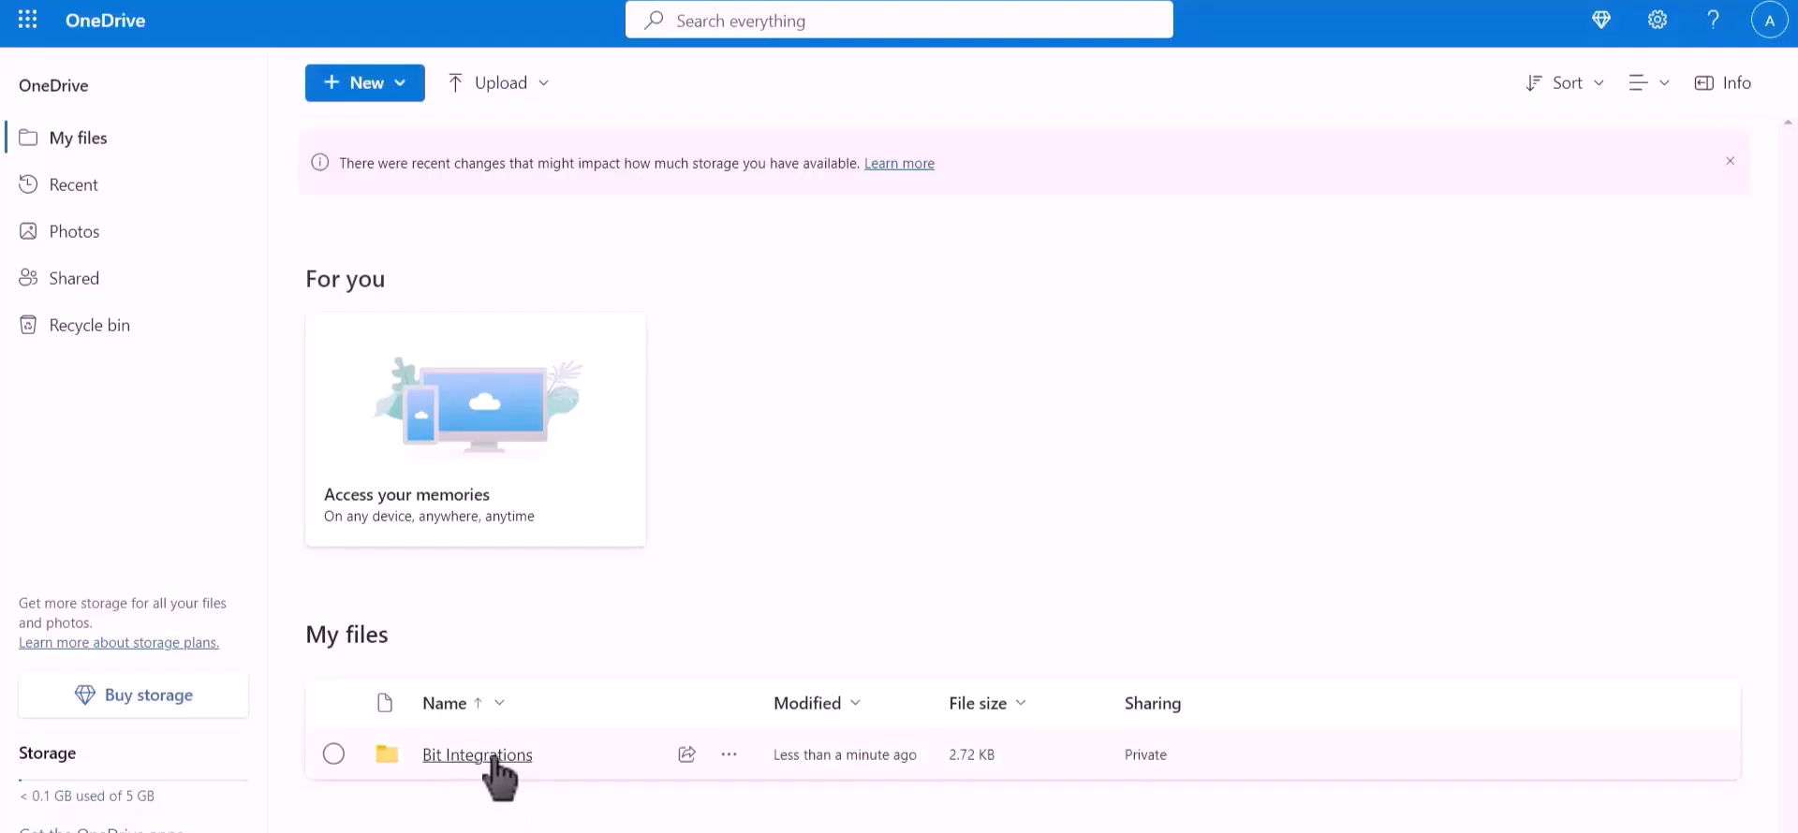
Step: Switch to OneDrive, open the Bit Integrations folder and select the uploaded image to check it
click(494, 756)
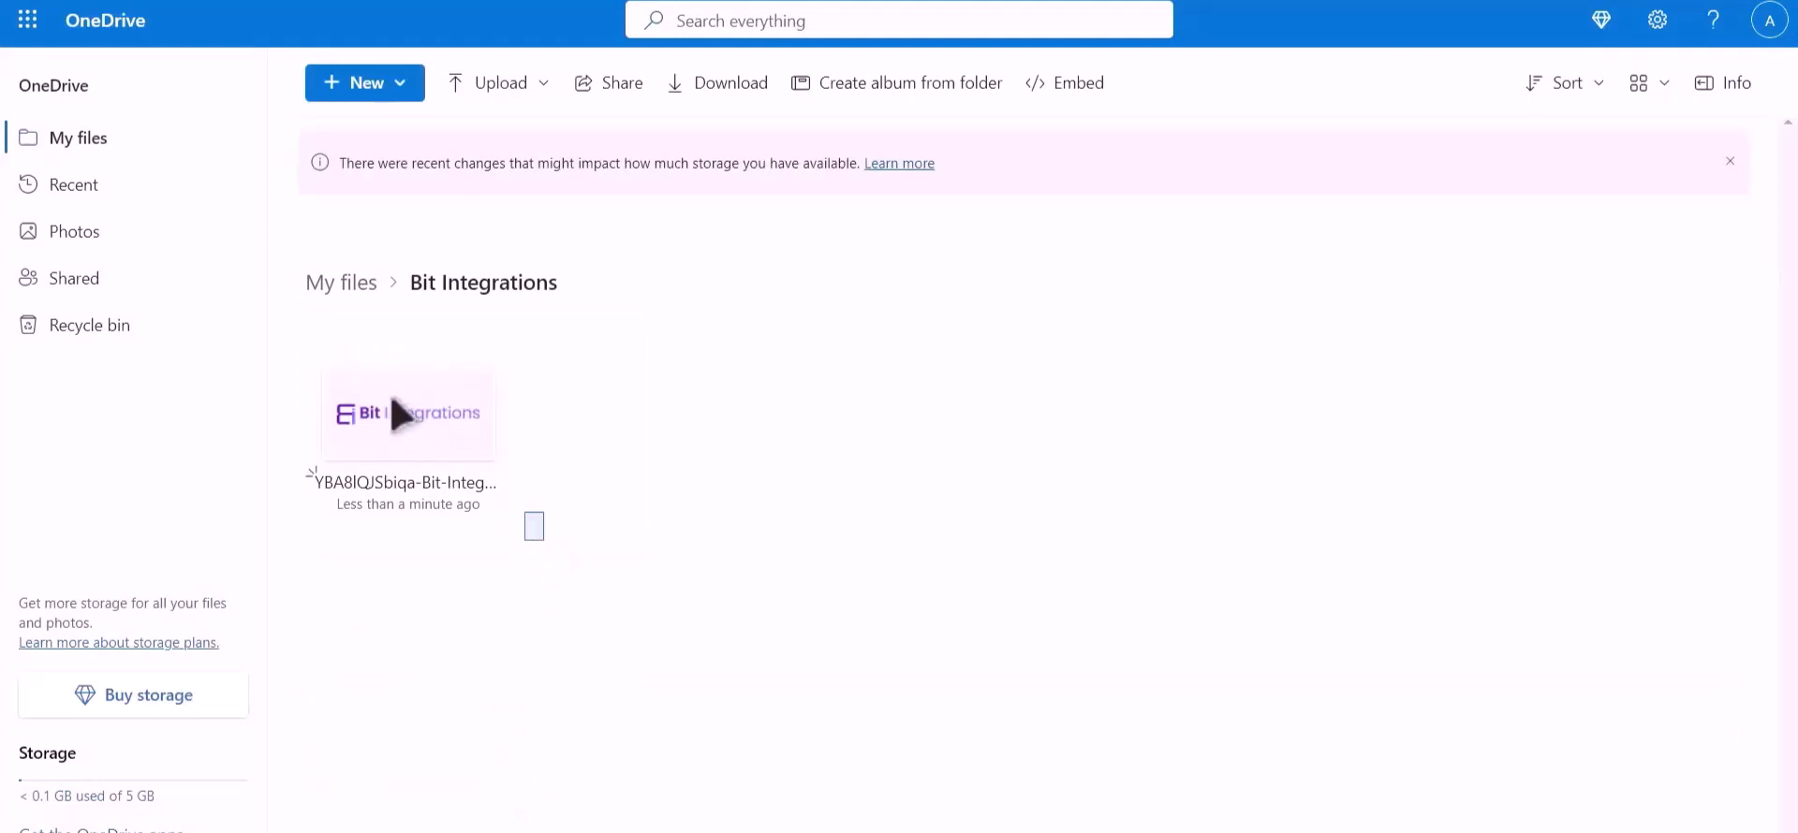
click(394, 412)
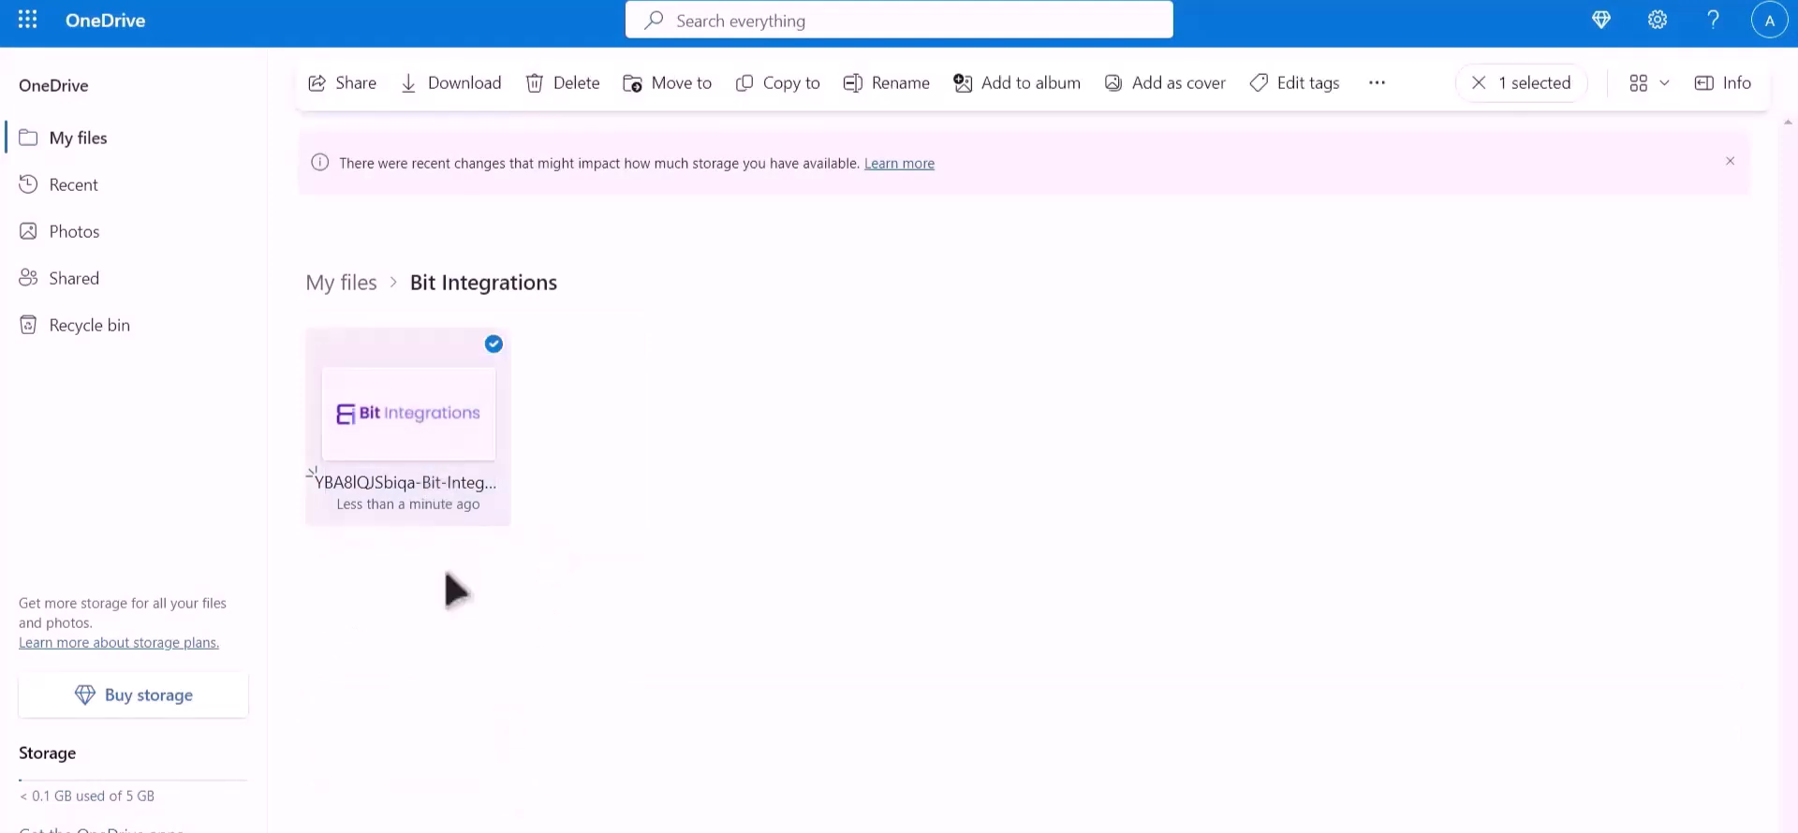